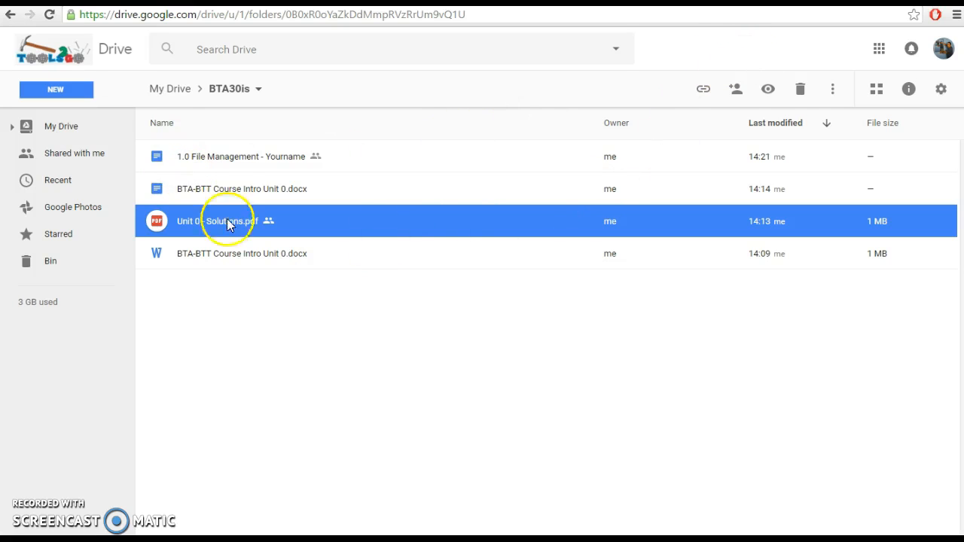
Create a new Google Docs document in the BTA30is folder, keeping the folder in list view
{"action": "left_click", "coordinate": [876, 90]}
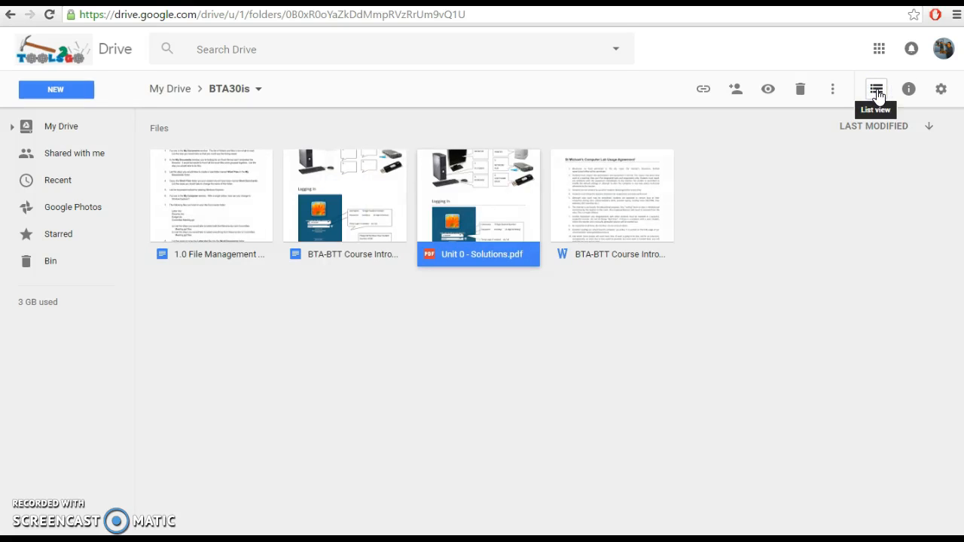
{"action": "left_click", "coordinate": [878, 98]}
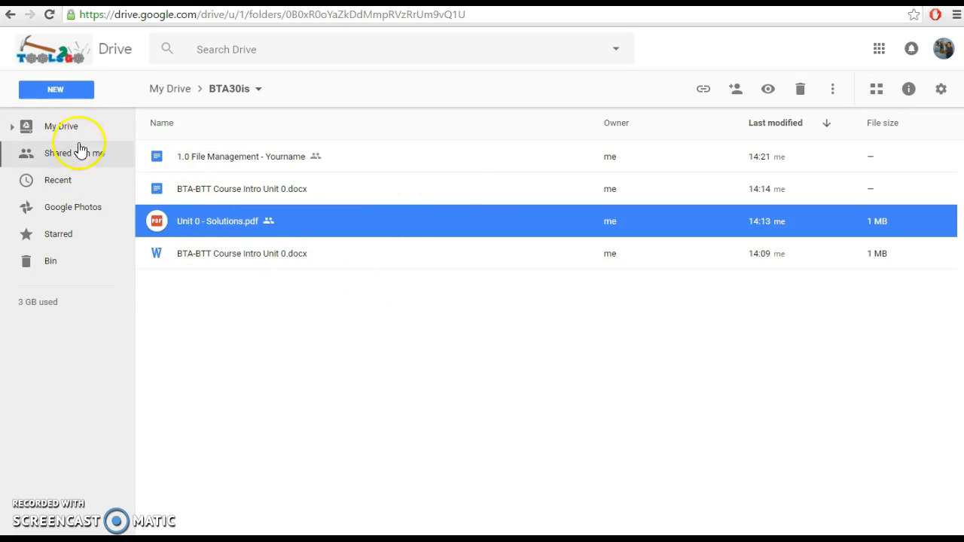
{"action": "left_click", "coordinate": [71, 91]}
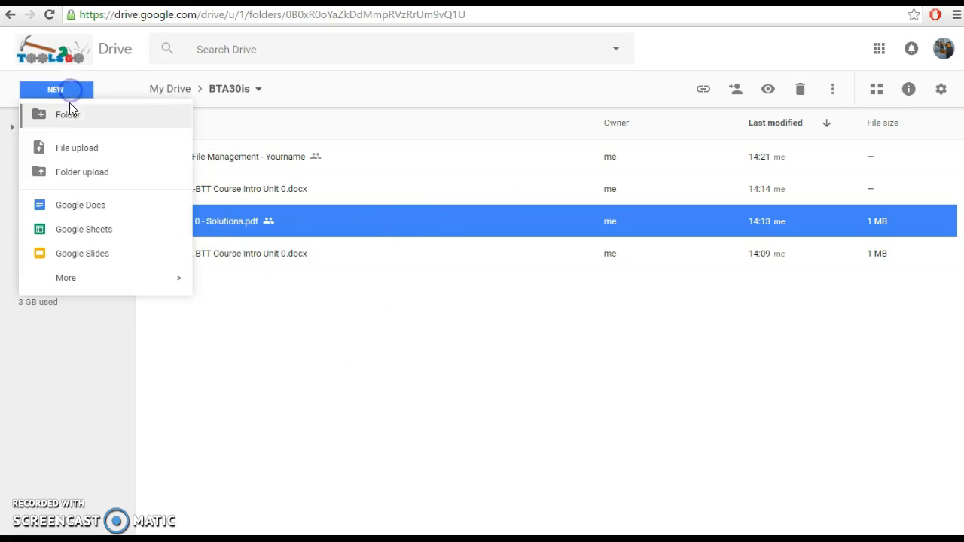
{"action": "left_click", "coordinate": [68, 206]}
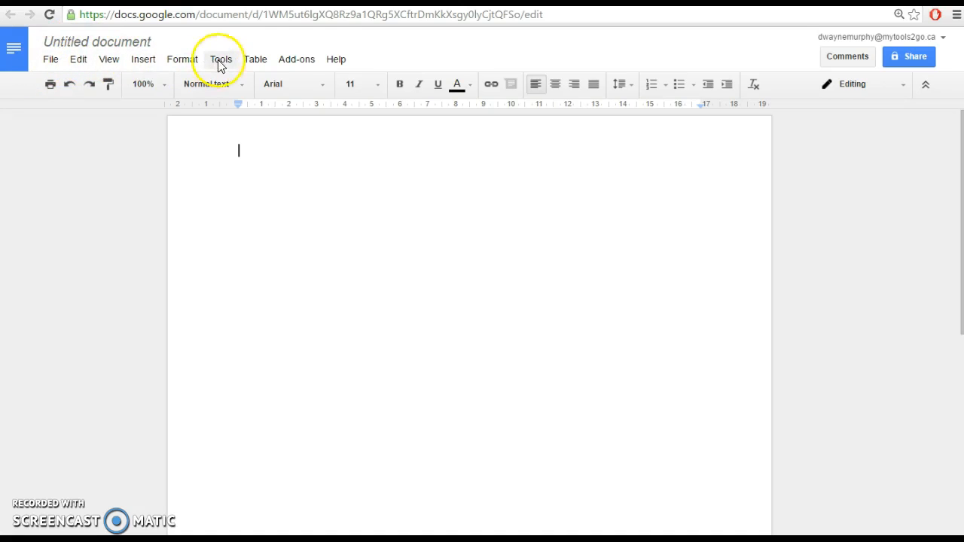
Look through the commands available for help, tables, tools, formatting, inserting, viewing, editing and file handling
{"action": "left_click", "coordinate": [337, 59]}
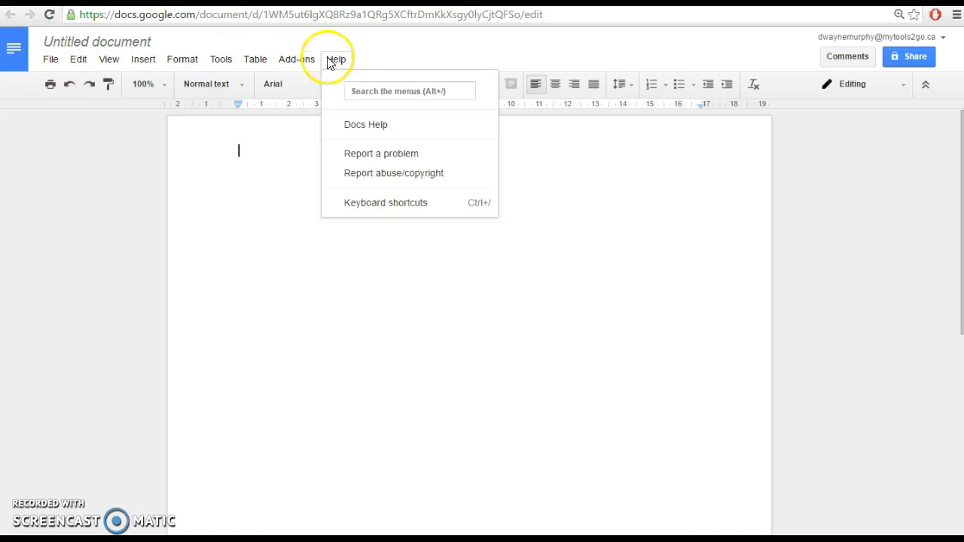
{"action": "mouse_move", "coordinate": [258, 63]}
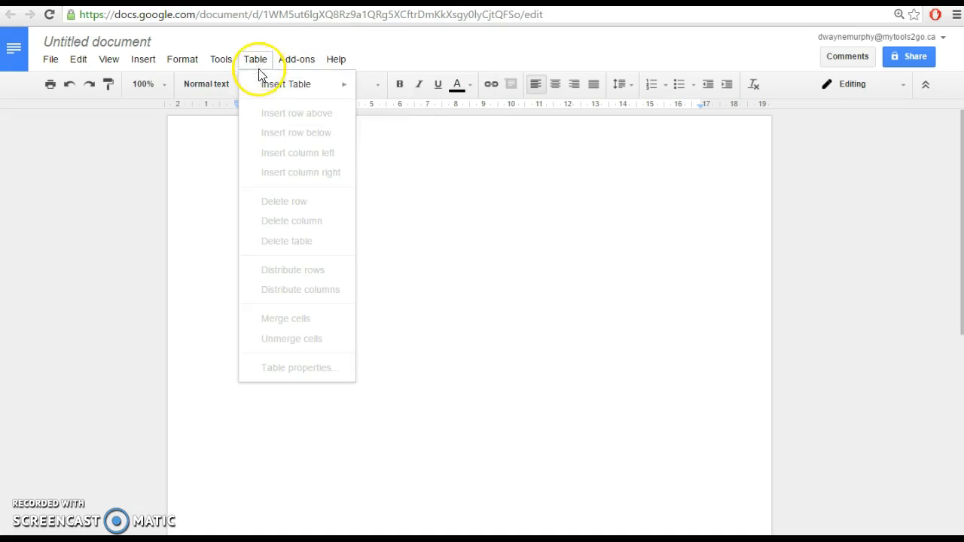
{"action": "mouse_move", "coordinate": [221, 73]}
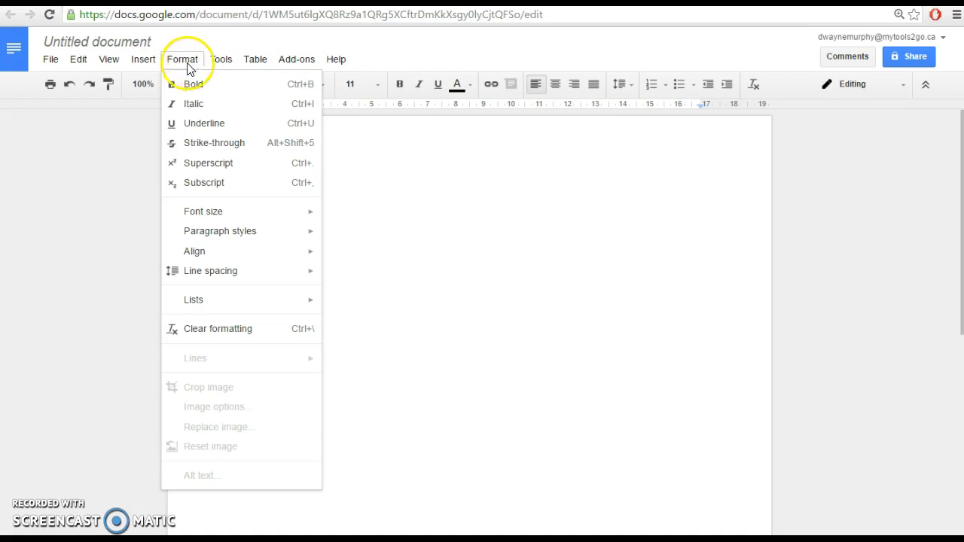
{"action": "mouse_move", "coordinate": [146, 67]}
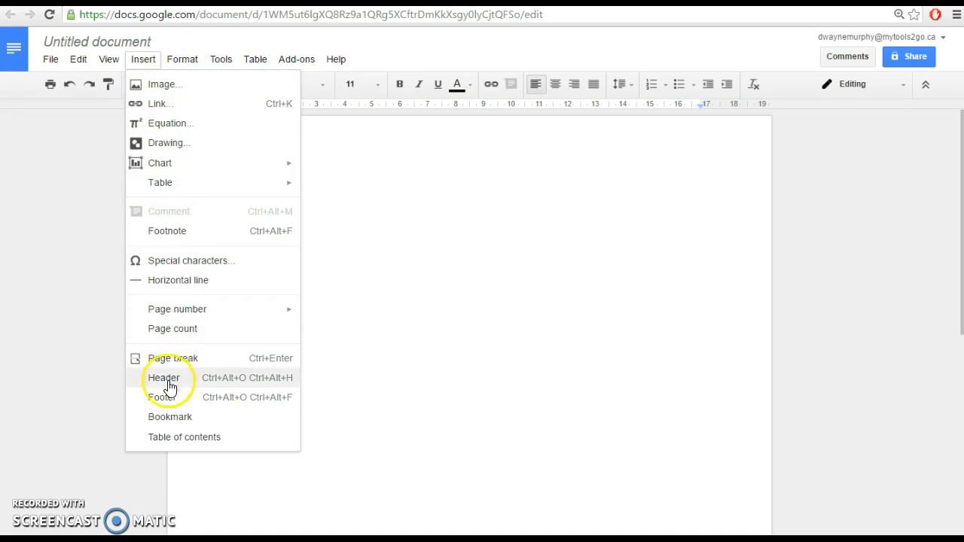
{"action": "mouse_move", "coordinate": [107, 60]}
{"action": "mouse_move", "coordinate": [81, 70]}
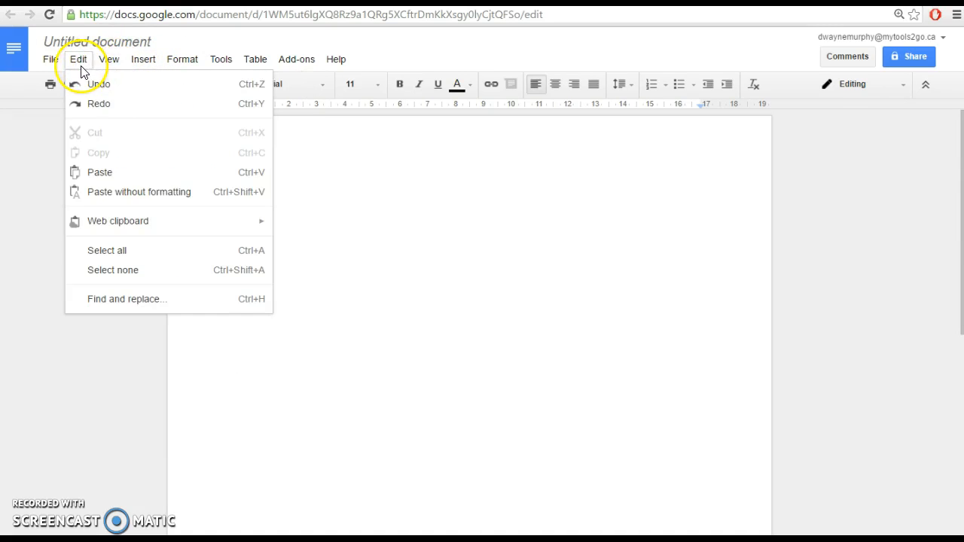
{"action": "mouse_move", "coordinate": [49, 65]}
{"action": "mouse_move", "coordinate": [340, 67]}
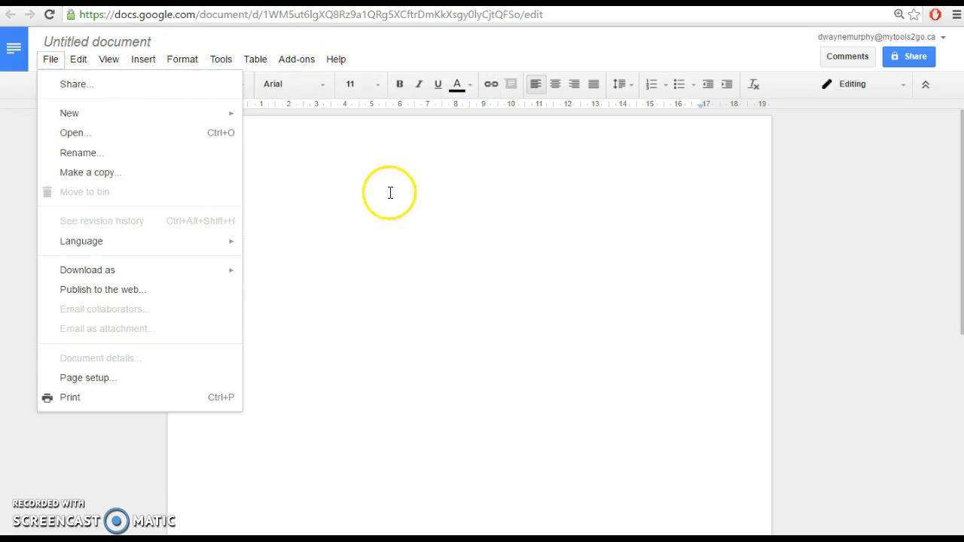
Enter the heading "Healthy Eating" at the start of the document and insert a horizontal line directly below it
{"action": "left_click", "coordinate": [390, 193]}
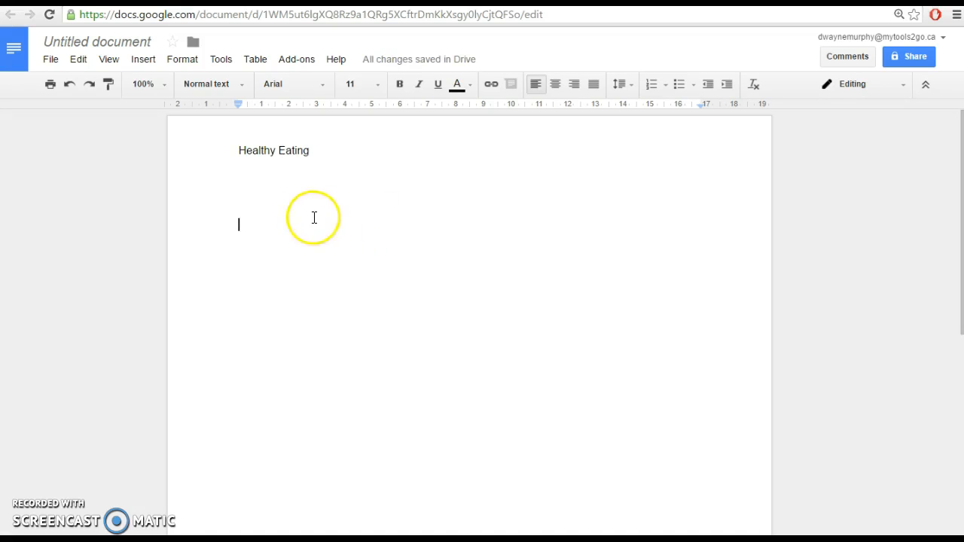
{"action": "double_click", "coordinate": [257, 163]}
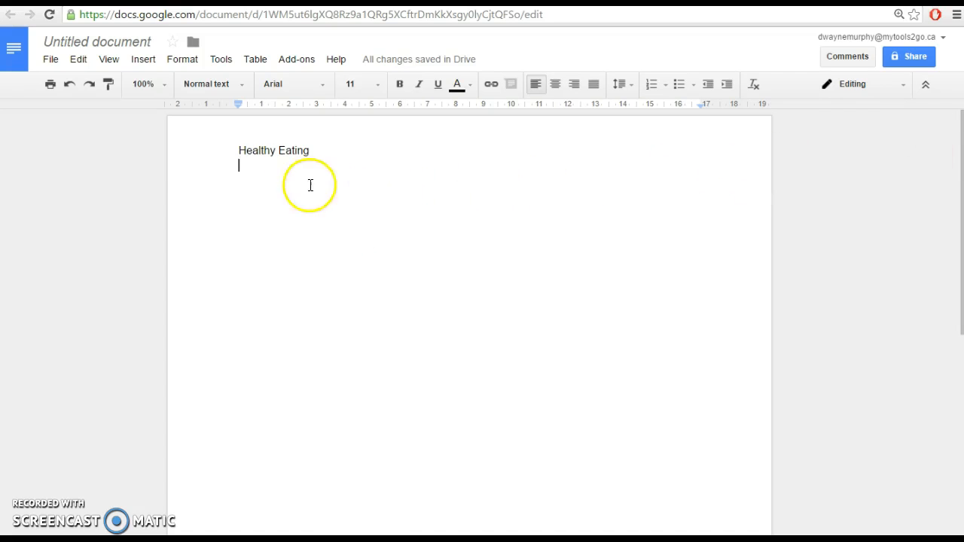
{"action": "left_click", "coordinate": [146, 64]}
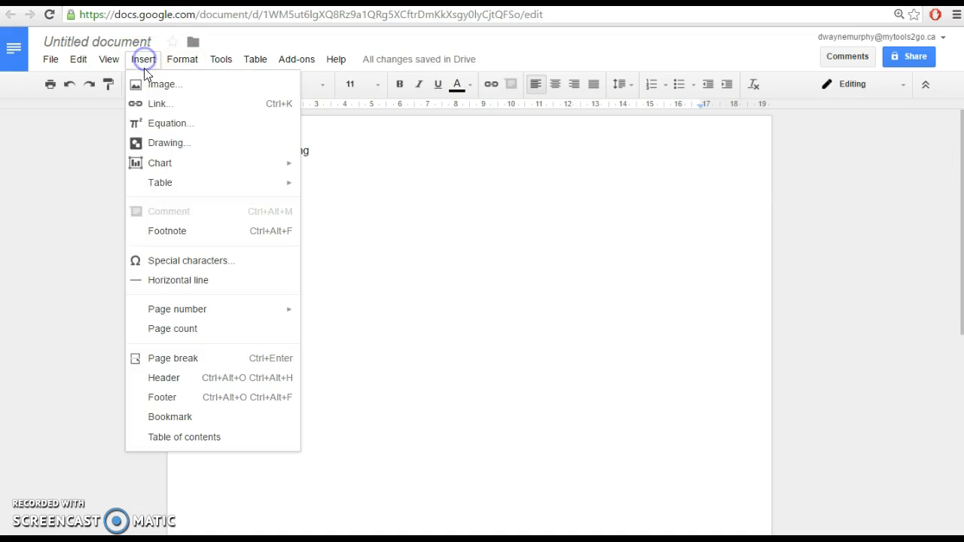
{"action": "left_click", "coordinate": [170, 288]}
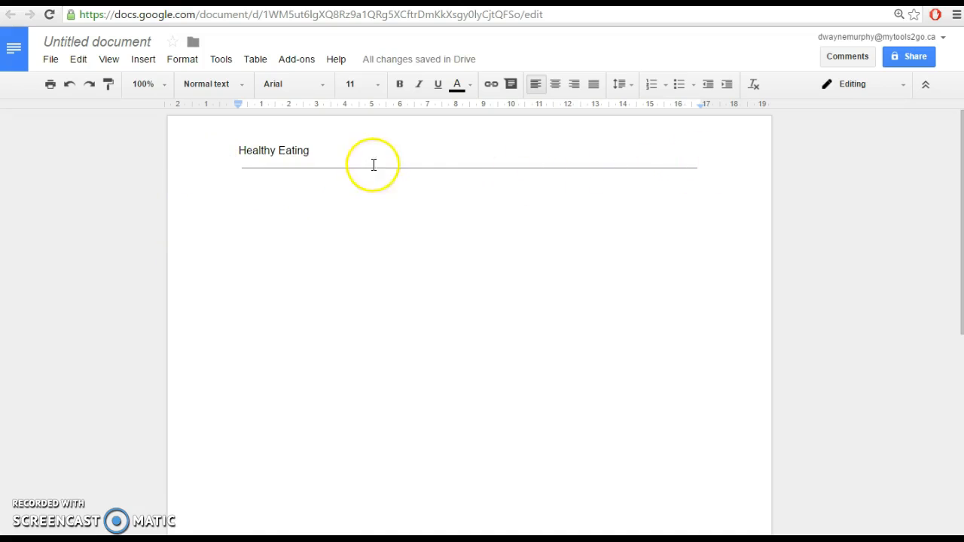
Try font sizes 18 and 24 on the "Healthy Eating" heading
{"action": "left_click_drag", "start_coordinate": [311, 151], "coordinate": [236, 147]}
{"action": "left_click", "coordinate": [378, 84]}
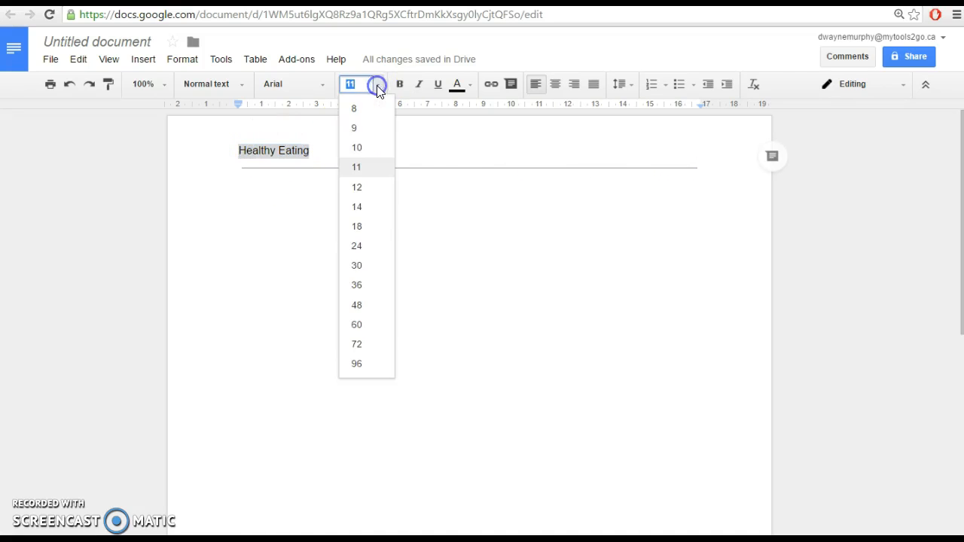
{"action": "left_click", "coordinate": [368, 229]}
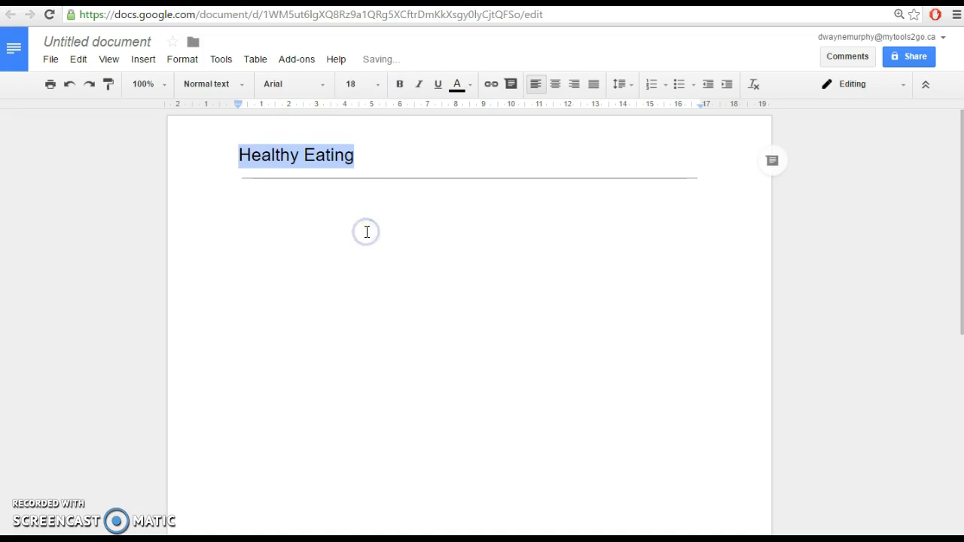
{"action": "left_click", "coordinate": [376, 84]}
{"action": "left_click", "coordinate": [360, 247]}
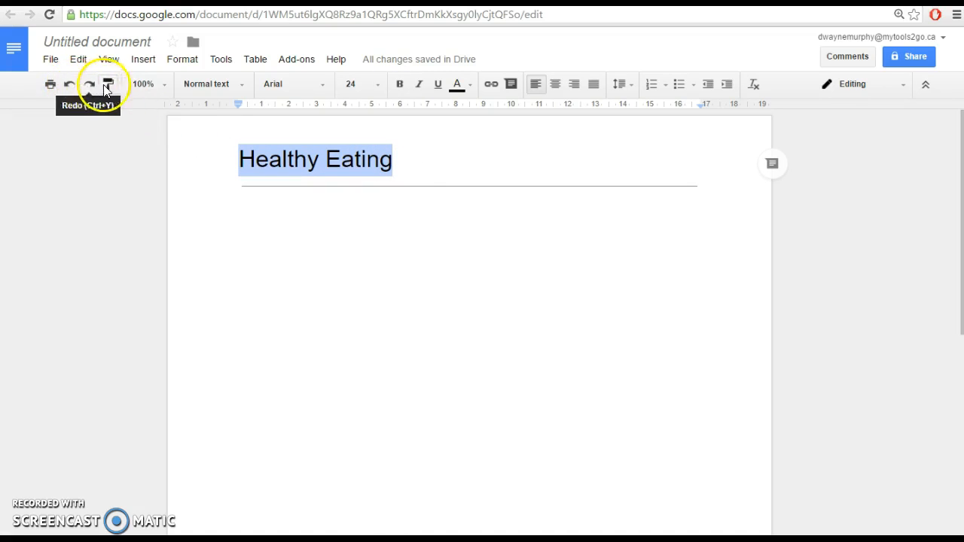
Undo the font size changes made to the "Healthy Eating" heading
{"action": "left_click", "coordinate": [53, 91]}
{"action": "left_click", "coordinate": [69, 85]}
{"action": "left_click", "coordinate": [69, 85]}
{"action": "left_click", "coordinate": [70, 85]}
Apply the Title paragraph style to the "Healthy Eating" heading
{"action": "left_click", "coordinate": [241, 86]}
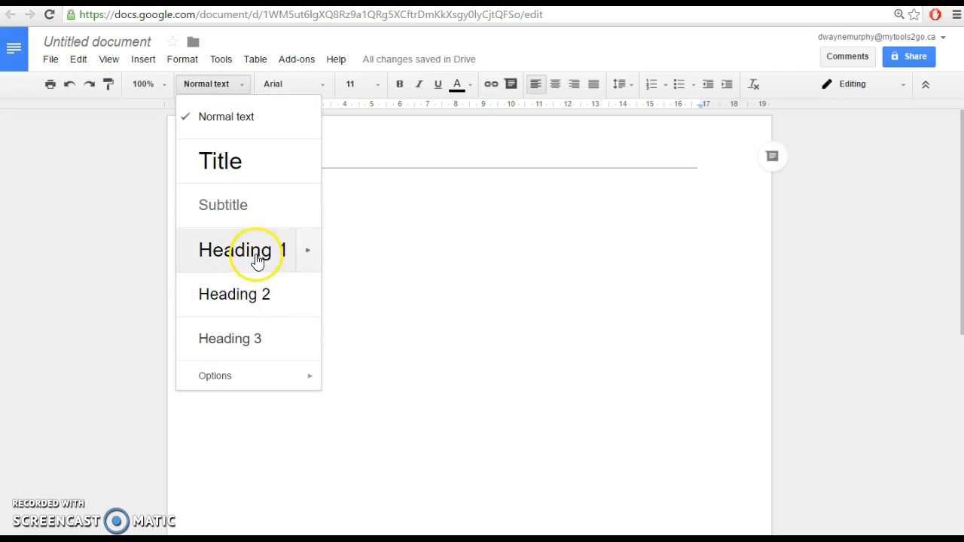
{"action": "left_click", "coordinate": [218, 162]}
{"action": "left_click", "coordinate": [281, 227]}
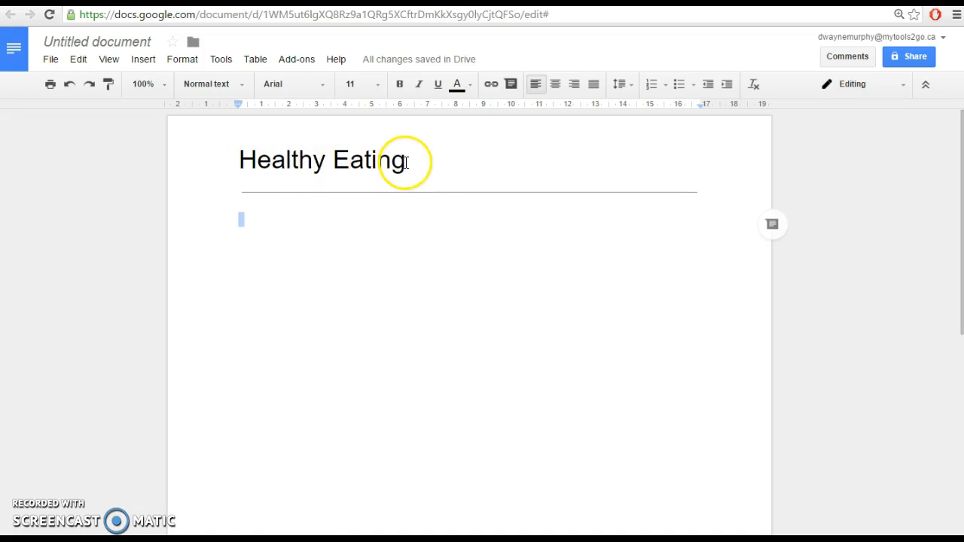
Enter the author's full name and the date "Sept 10th, 2016" on separate lines below the horizontal line, and right-align both
{"action": "left_click", "coordinate": [242, 219]}
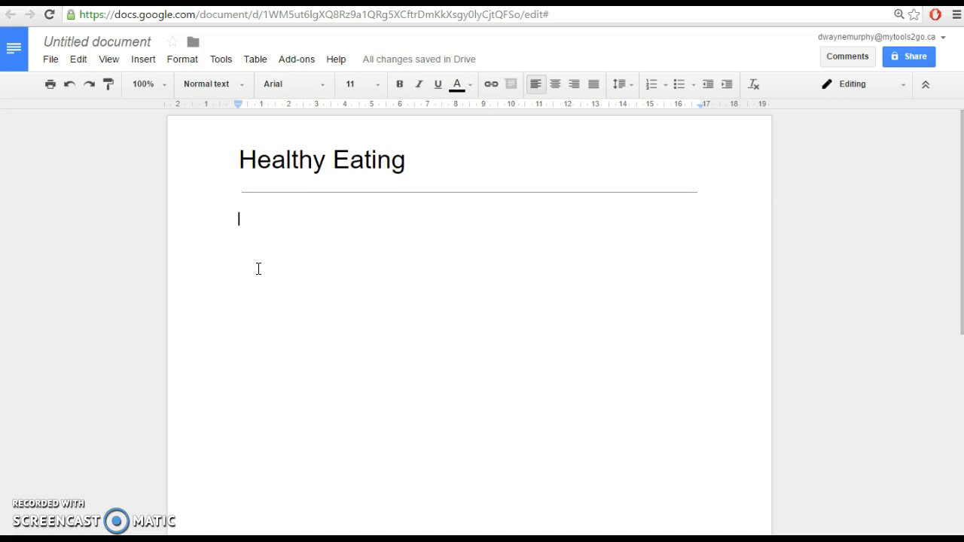
{"action": "type", "text": "Dwayne Murphy"}
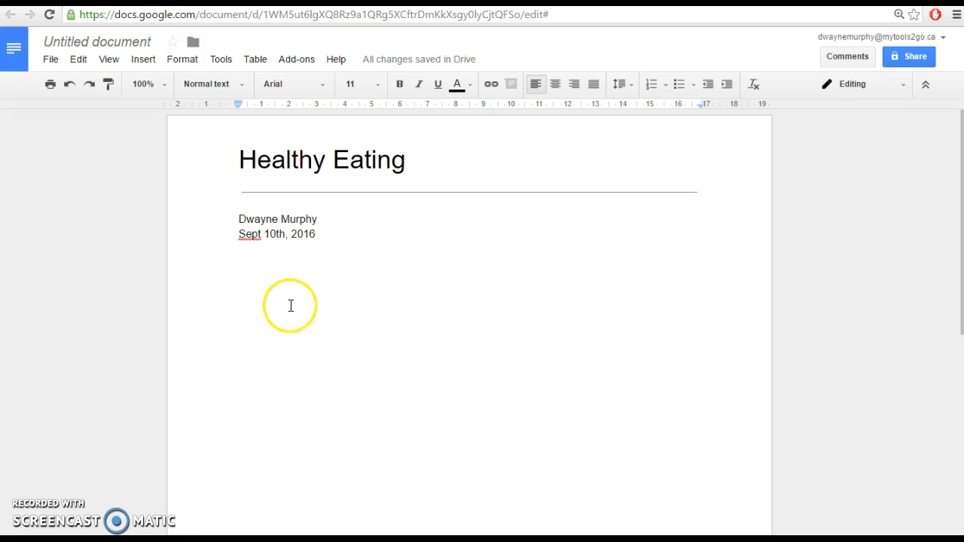
{"action": "left_click_drag", "start_coordinate": [316, 234], "coordinate": [238, 219]}
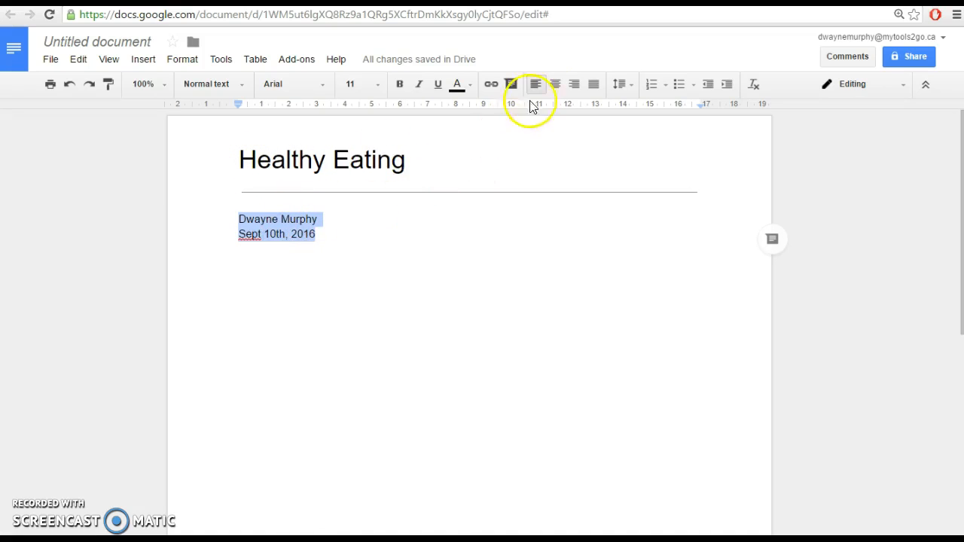
{"action": "left_click", "coordinate": [576, 85]}
{"action": "left_click", "coordinate": [609, 284]}
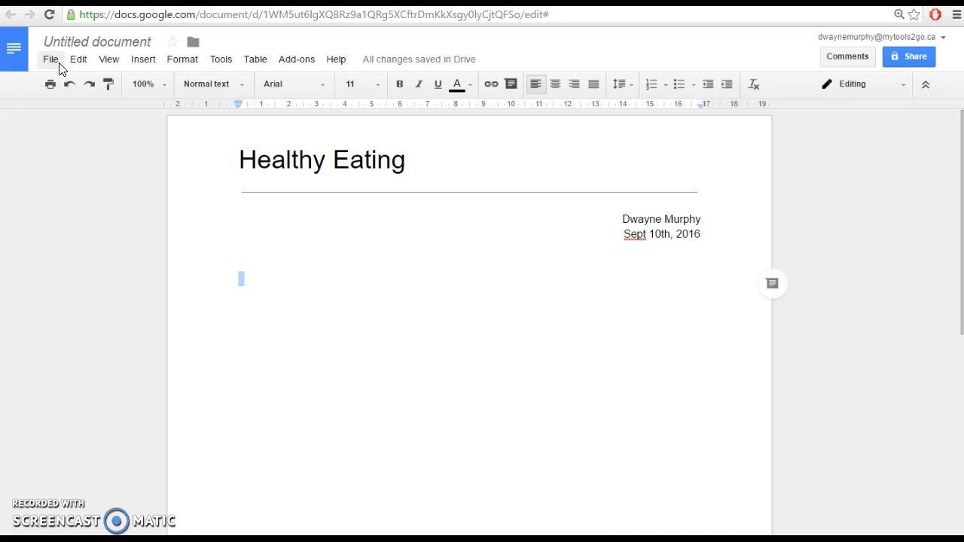
Copy the heading text and use it to rename the document "Healthy Eating"
{"action": "left_click_drag", "start_coordinate": [404, 159], "coordinate": [231, 162]}
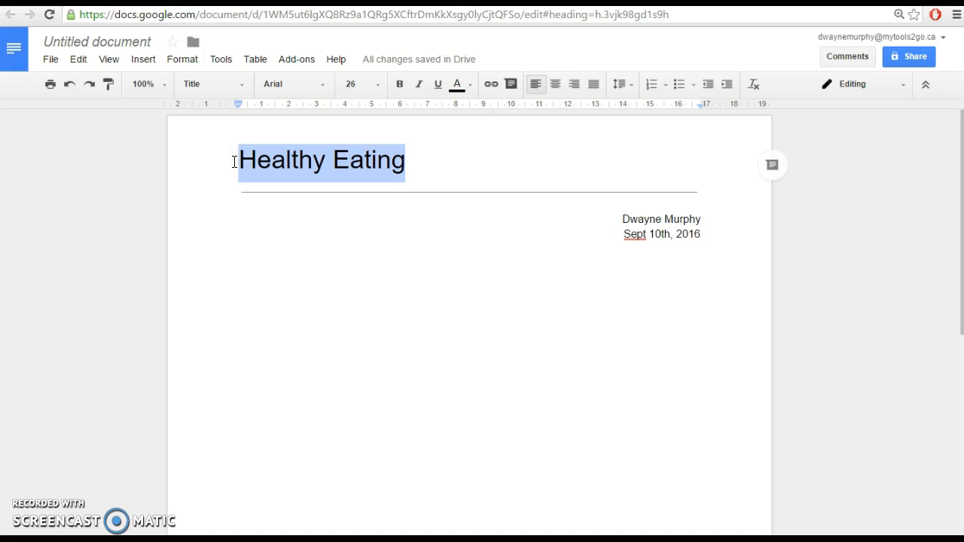
{"action": "right_click", "coordinate": [275, 161]}
{"action": "left_click", "coordinate": [286, 188]}
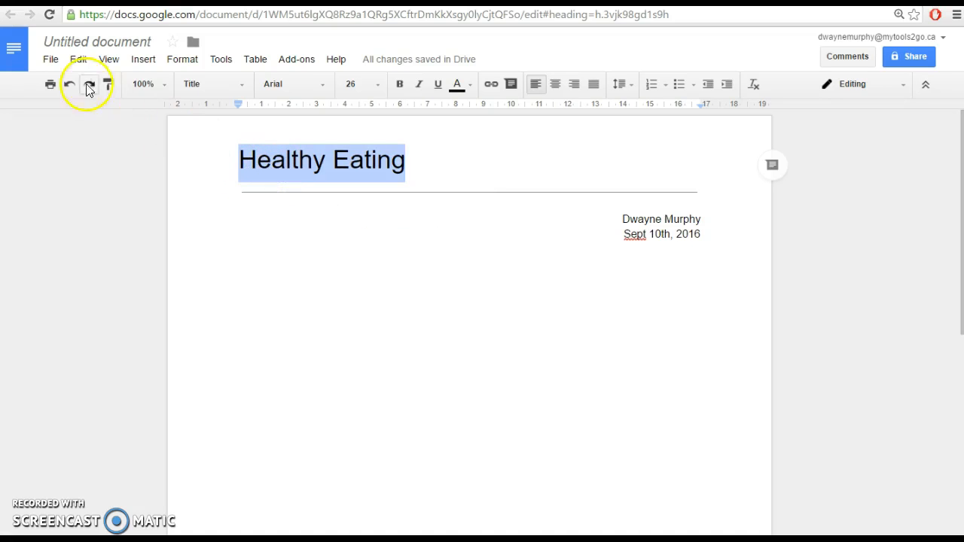
{"action": "left_click", "coordinate": [75, 44]}
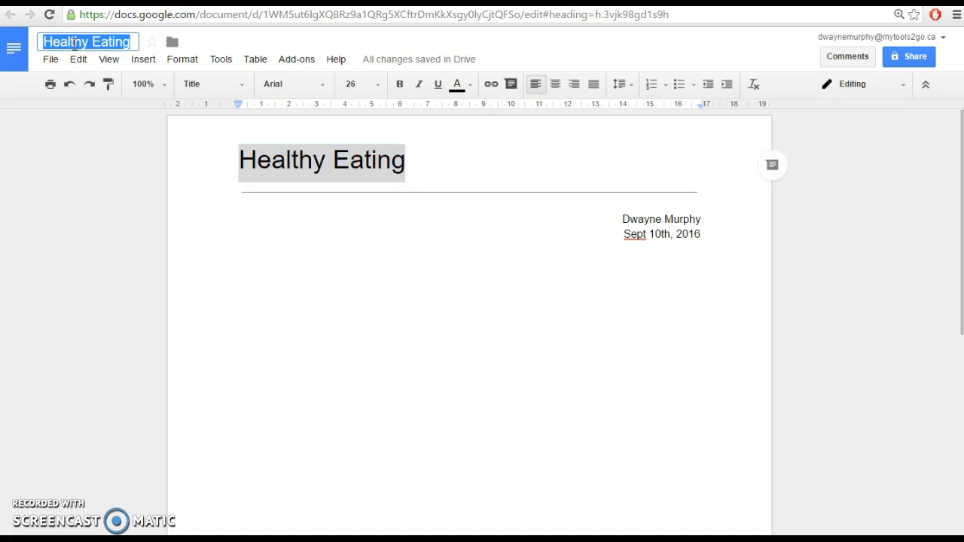
{"action": "key", "text": "ctrl+z"}
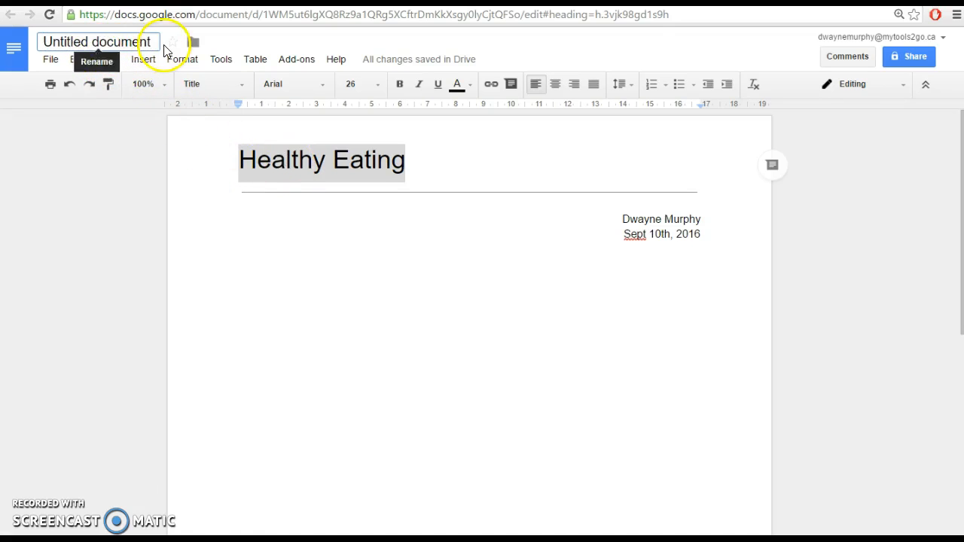
{"action": "mouse_move", "coordinate": [117, 45]}
{"action": "left_mouse_down"}
{"action": "mouse_move", "coordinate": [158, 41]}
{"action": "mouse_move", "coordinate": [26, 41]}
{"action": "left_mouse_up"}
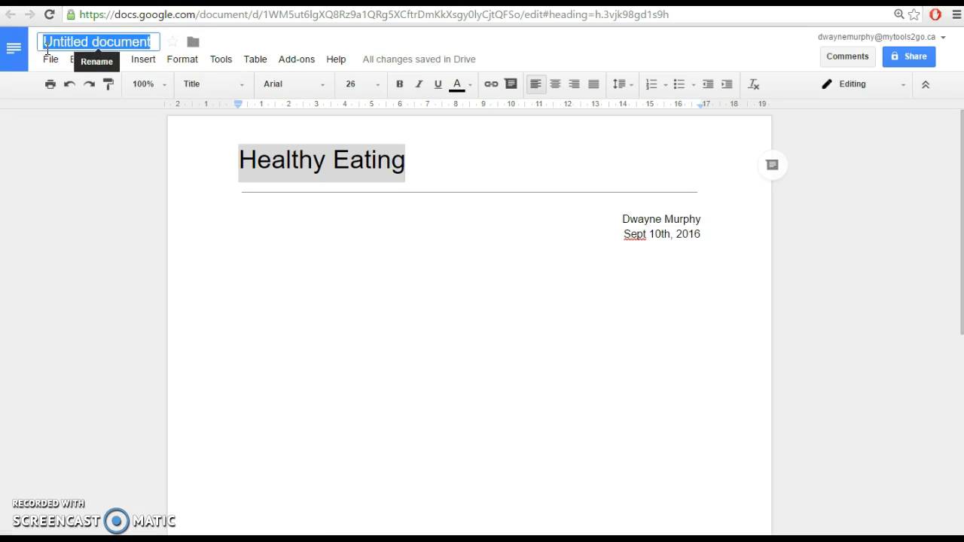
{"action": "key", "text": "BackSpace"}
{"action": "key", "text": "ctrl+v"}
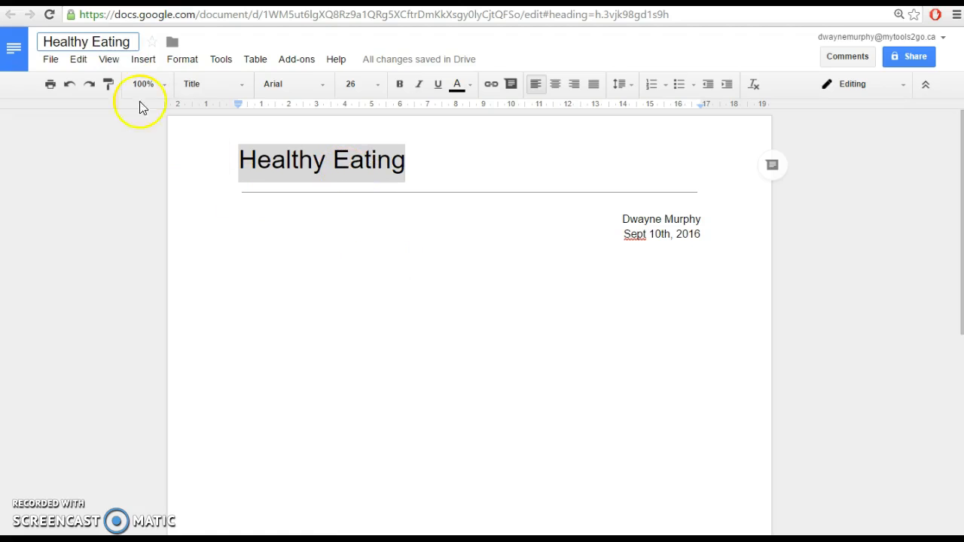
Append a hyphen and the author's full name to the document's file name
{"action": "left_click", "coordinate": [132, 45]}
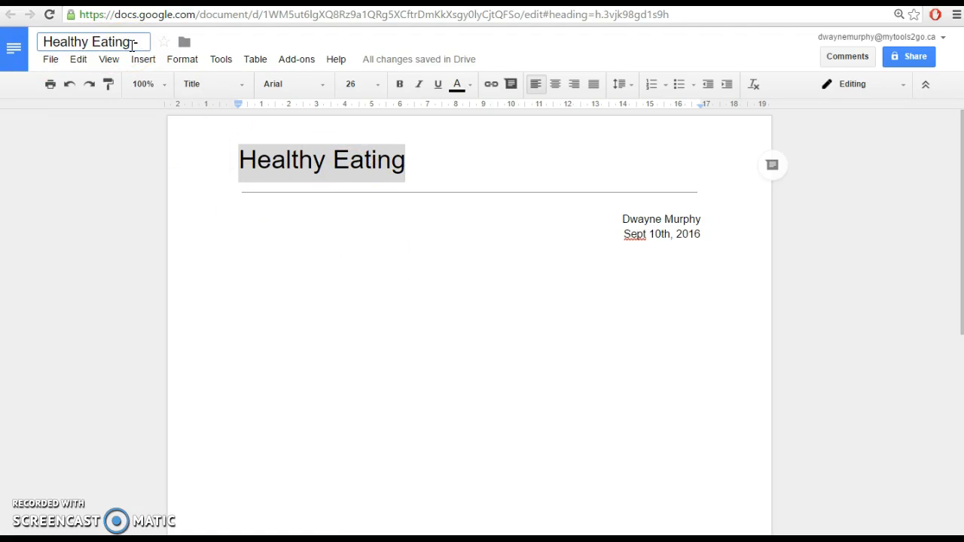
{"action": "type", "text": "- Dwayne Murphy"}
{"action": "left_click", "coordinate": [131, 46]}
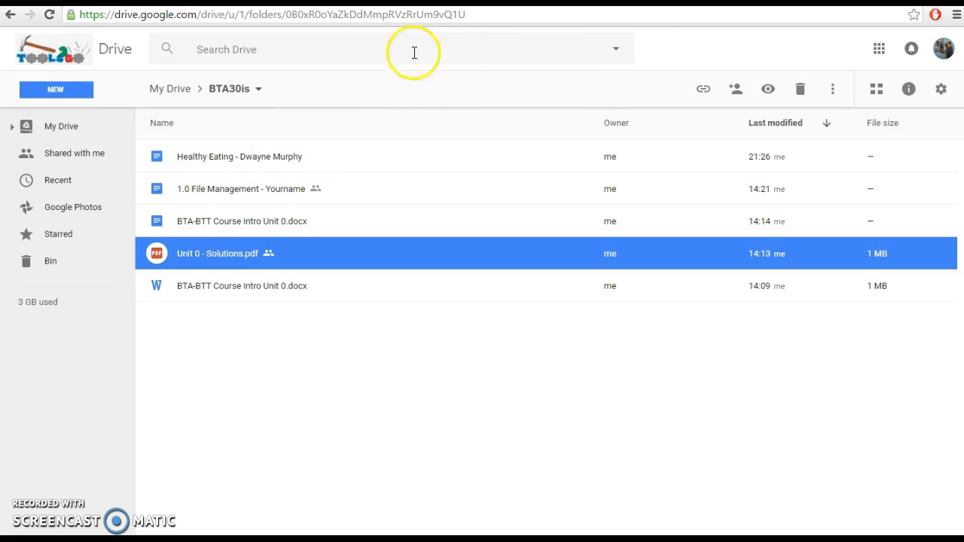
Check how the renamed document is listed in the BTA30is Drive folder and return to the document
{"action": "left_click", "coordinate": [226, 2]}
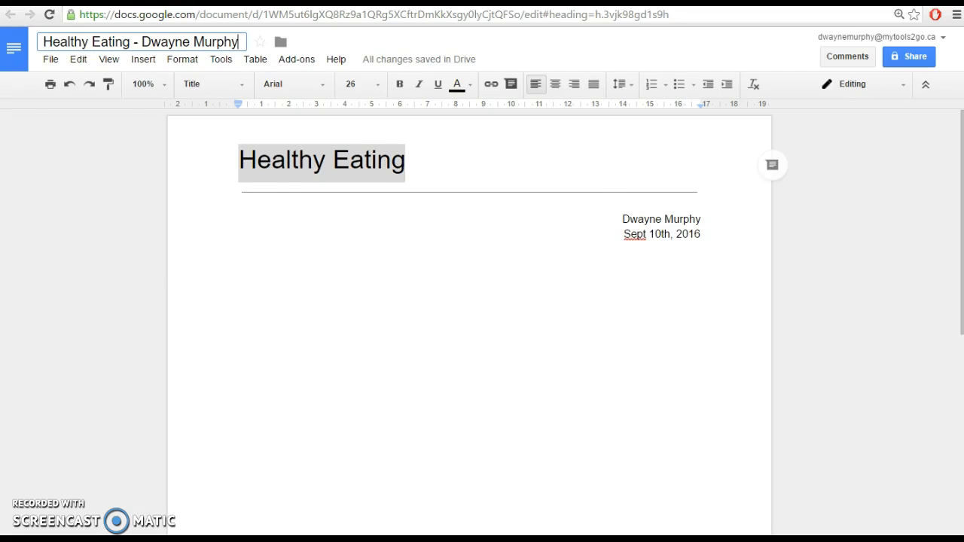
{"action": "left_click", "coordinate": [380, 2]}
{"action": "left_click", "coordinate": [231, 46]}
Place the cursor below the date line and review the upload and By URL options for inserting an image
{"action": "left_click", "coordinate": [276, 282]}
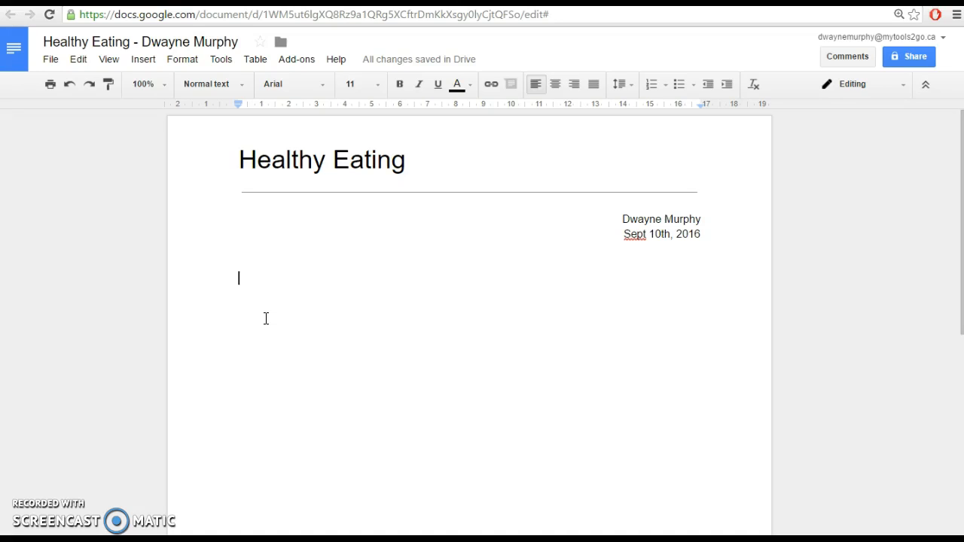
{"action": "left_click", "coordinate": [139, 59]}
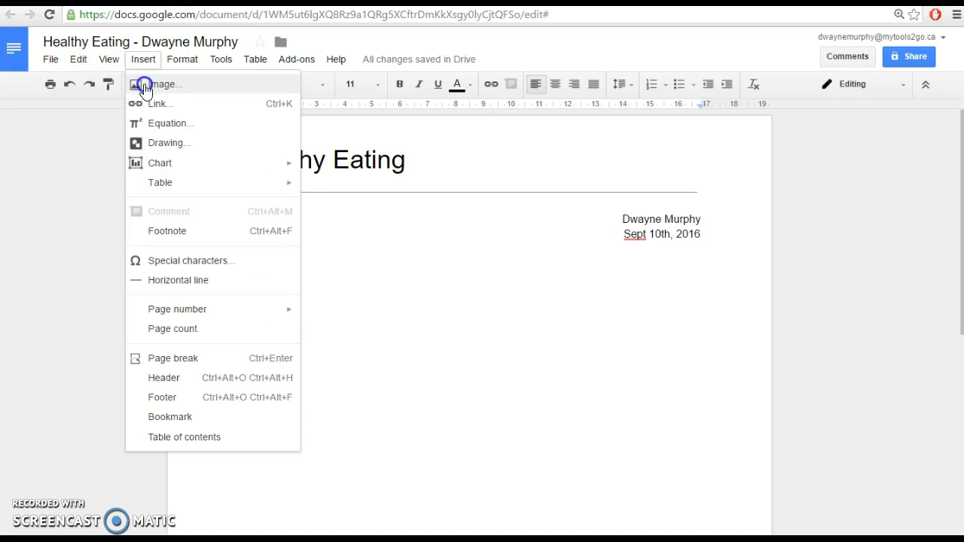
{"action": "left_click", "coordinate": [145, 86]}
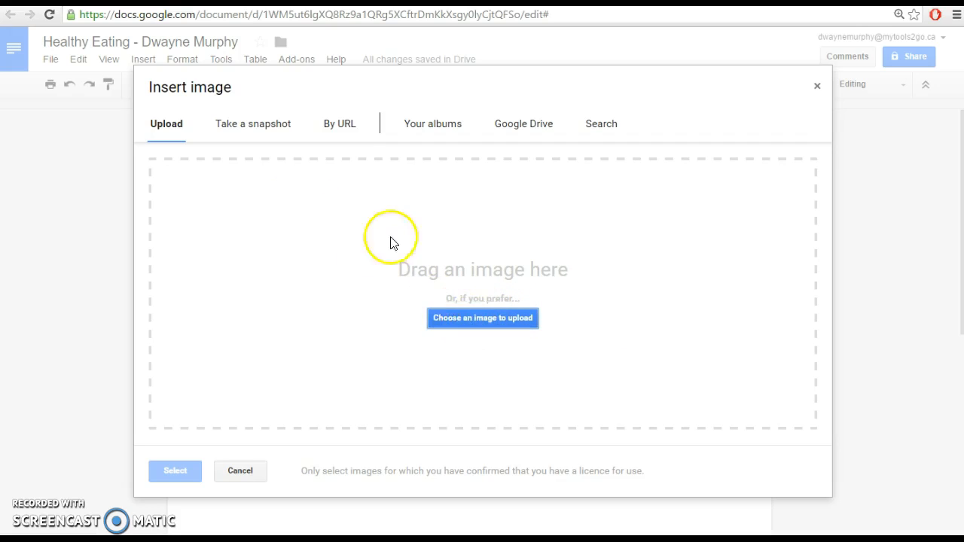
{"action": "left_click", "coordinate": [339, 126]}
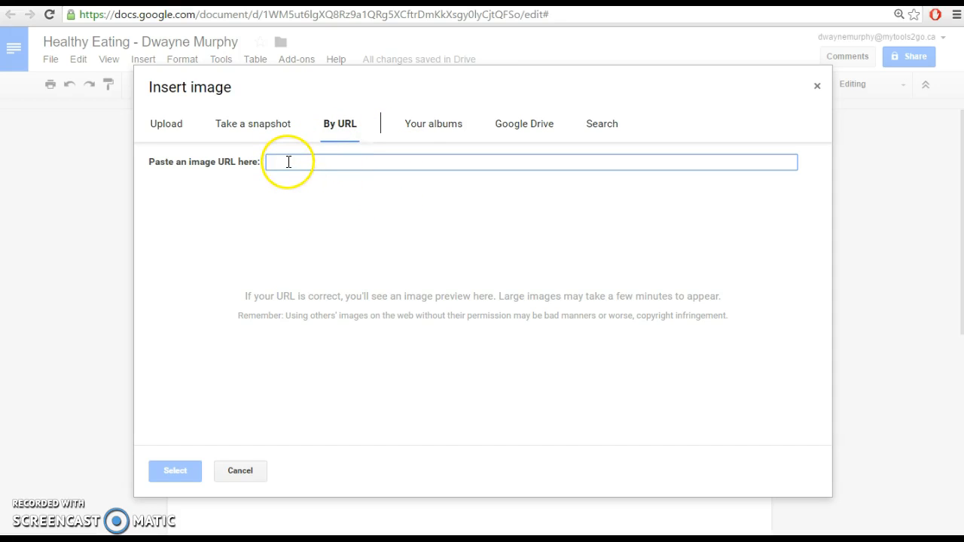
{"action": "left_click", "coordinate": [240, 471]}
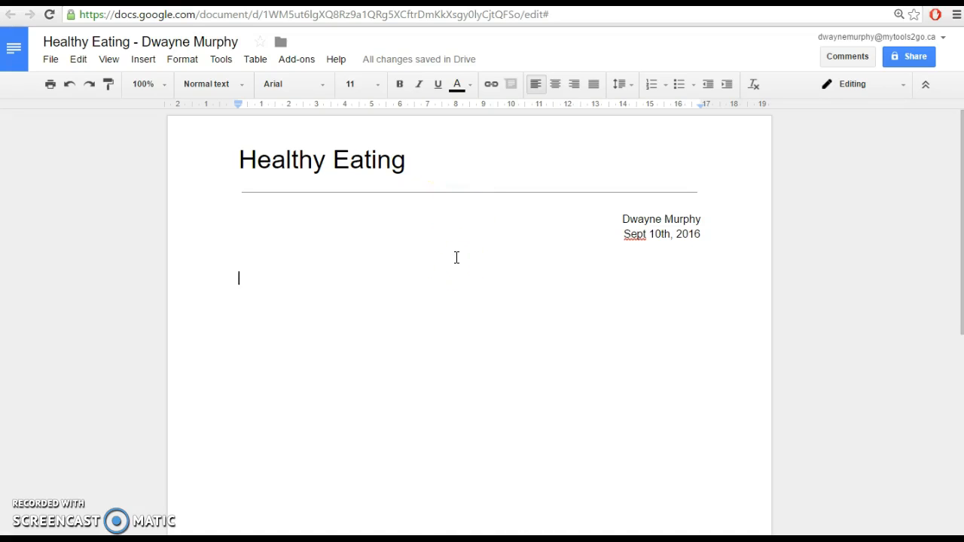
Search Google for "healthy food" in a new browser tab and show the image results
{"action": "key", "text": "ctrl+t"}
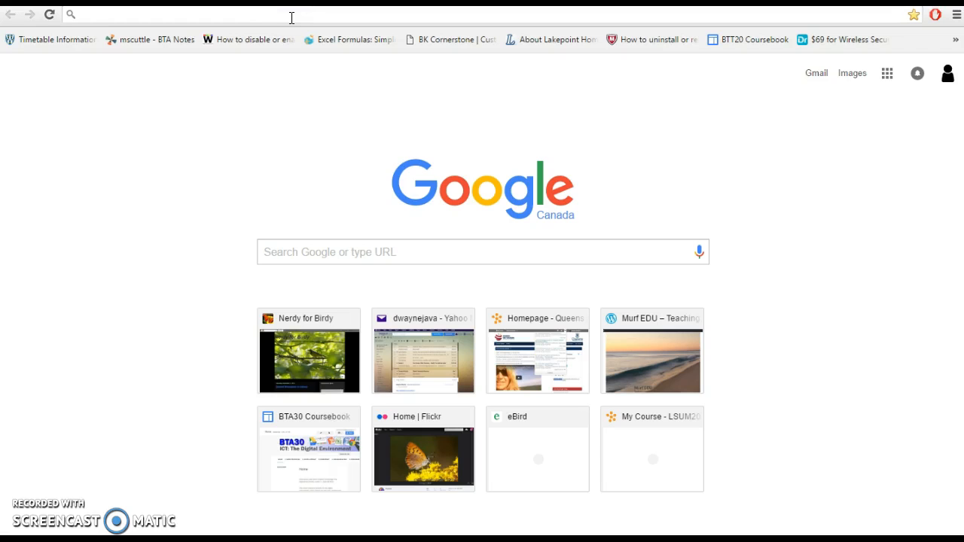
{"action": "type", "text": "healthy foo"}
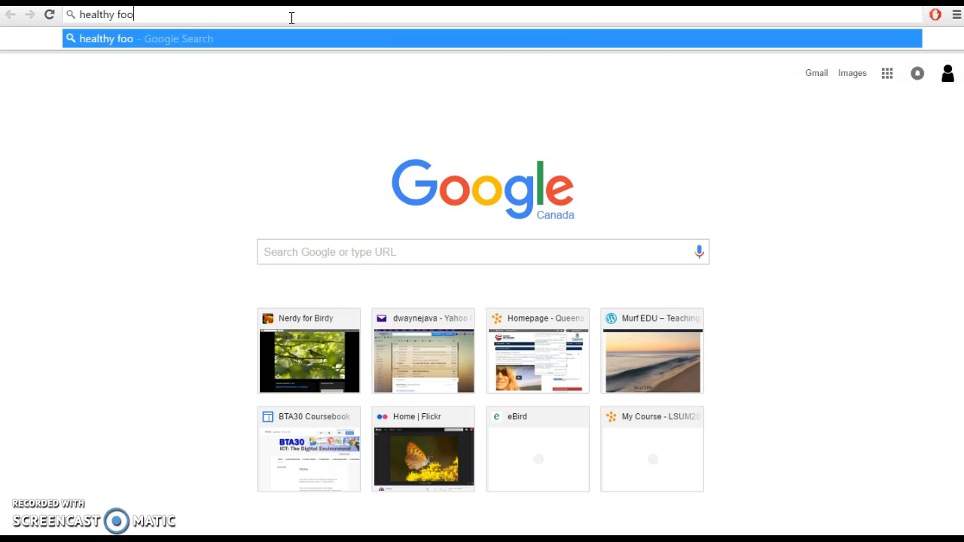
{"action": "type", "text": "d"}
{"action": "key", "text": "Return"}
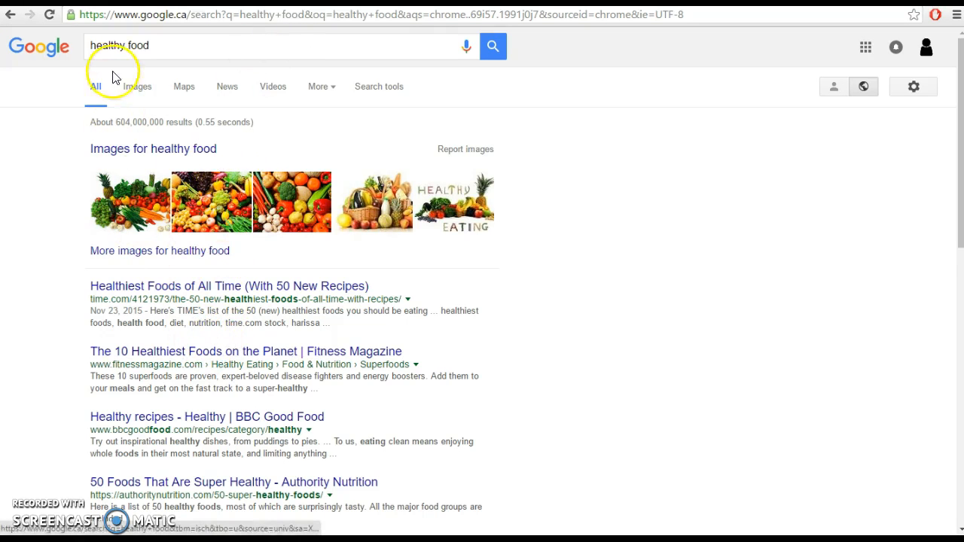
{"action": "scroll", "coordinate": [181, 433], "scroll_direction": "down", "scroll_amount": 2}
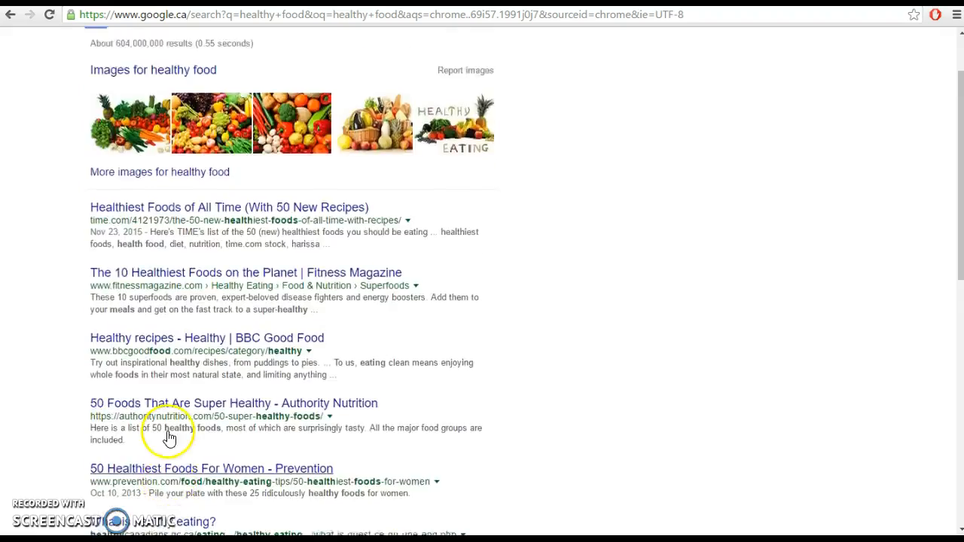
{"action": "scroll", "coordinate": [188, 377], "scroll_direction": "up", "scroll_amount": 2}
{"action": "left_click", "coordinate": [132, 90]}
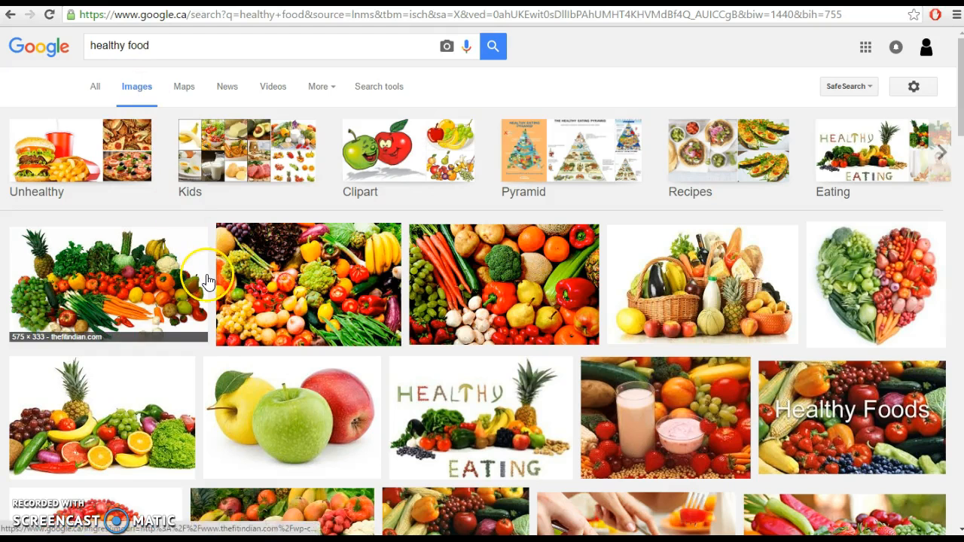
Enlarge the picture of the yellow, green and red apples among the image results and copy the image
{"action": "scroll", "coordinate": [208, 280], "scroll_direction": "down", "scroll_amount": 4}
{"action": "scroll", "coordinate": [209, 280], "scroll_direction": "up", "scroll_amount": 2}
{"action": "scroll", "coordinate": [208, 280], "scroll_direction": "down", "scroll_amount": 2}
{"action": "scroll", "coordinate": [781, 398], "scroll_direction": "down", "scroll_amount": 3}
{"action": "scroll", "coordinate": [781, 399], "scroll_direction": "up", "scroll_amount": 7}
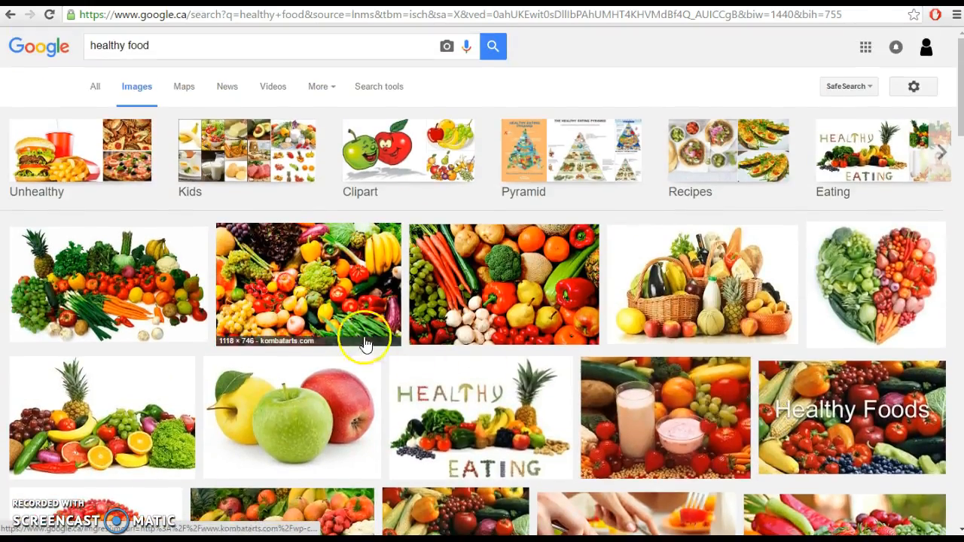
{"action": "scroll", "coordinate": [296, 340], "scroll_direction": "down", "scroll_amount": 2}
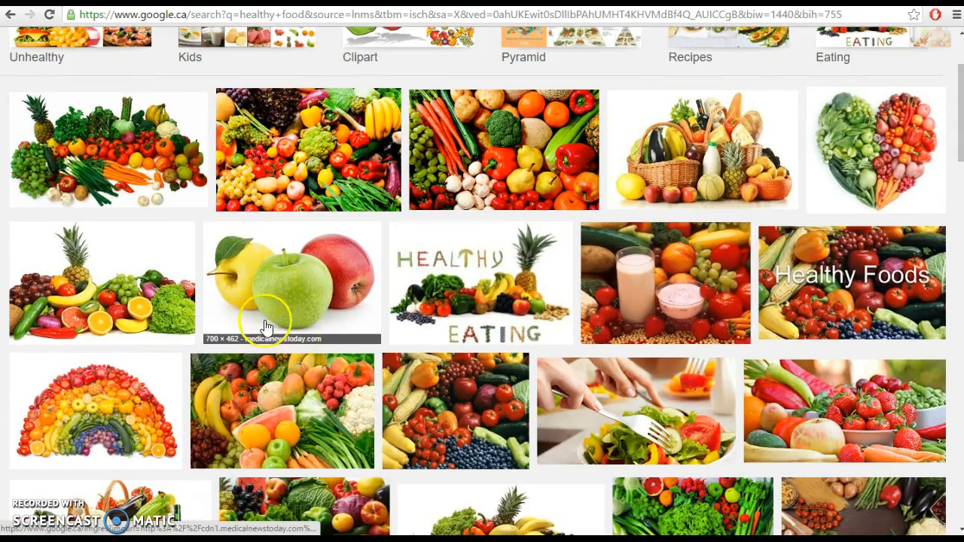
{"action": "left_click", "coordinate": [290, 275]}
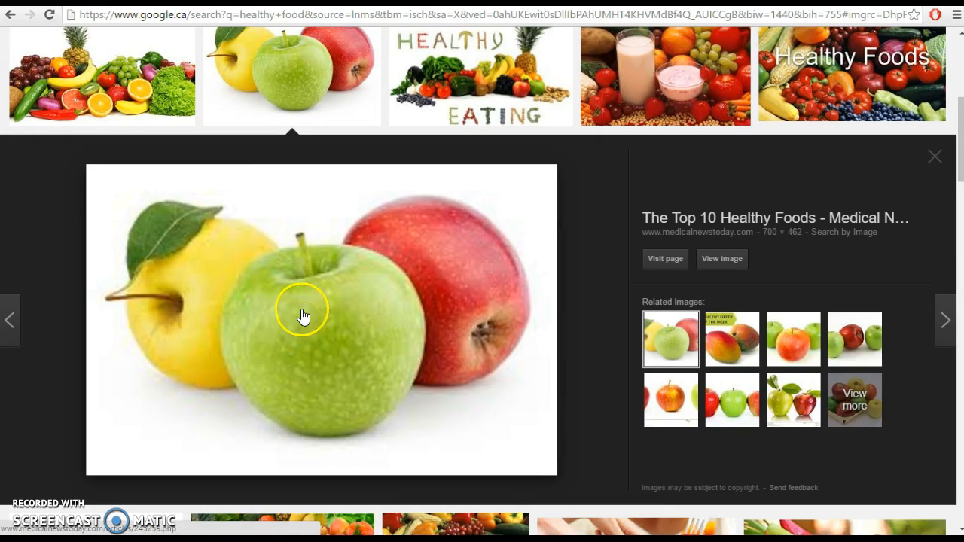
{"action": "right_click", "coordinate": [302, 315]}
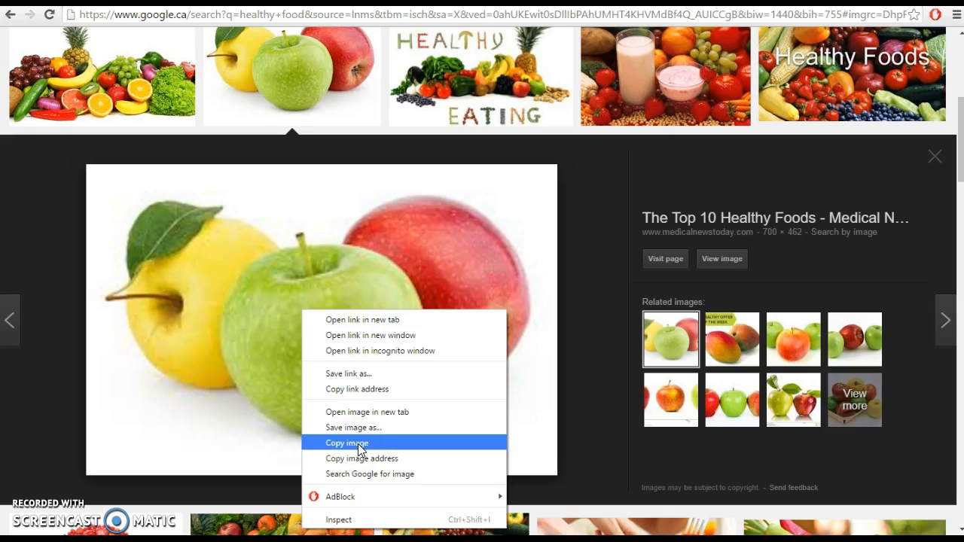
{"action": "right_click", "coordinate": [301, 258]}
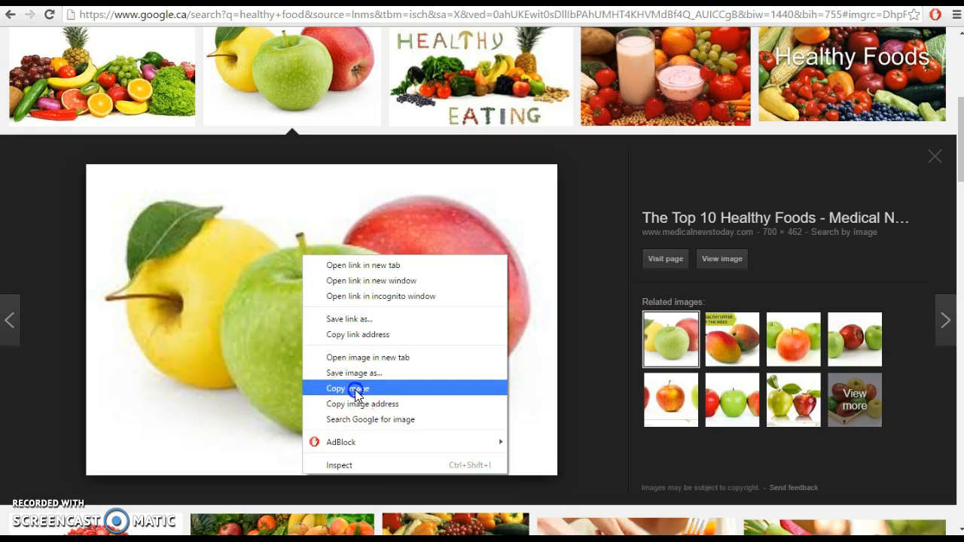
{"action": "left_click", "coordinate": [357, 389]}
Return to the document and paste the copied apple image below the date line
{"action": "key", "text": "ctrl+Tab"}
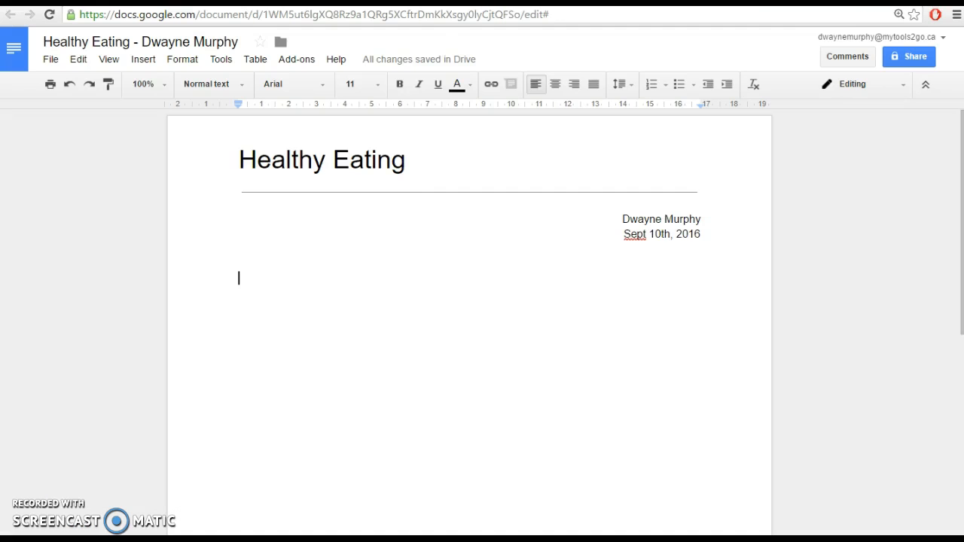
{"action": "right_click", "coordinate": [244, 280]}
{"action": "left_click", "coordinate": [285, 336]}
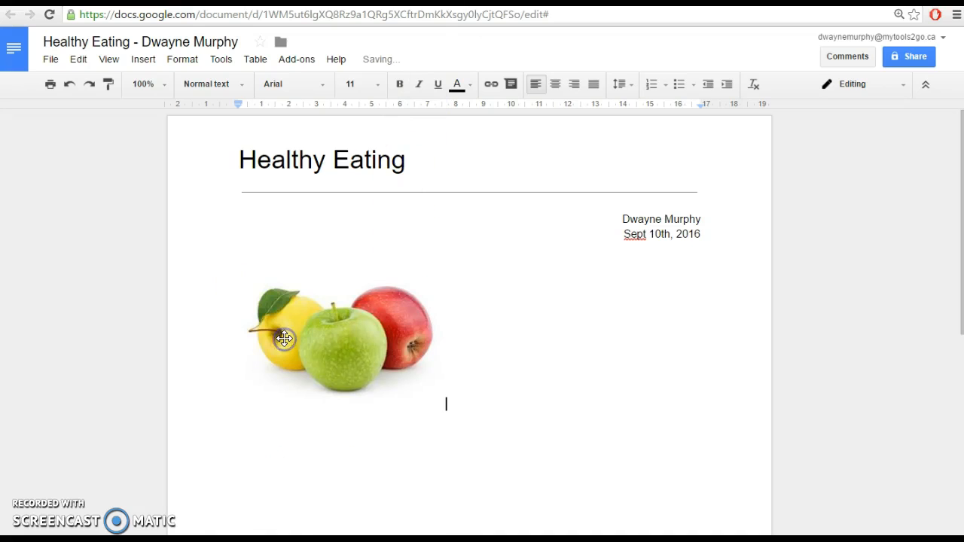
Delete the pasted apple image from the document
{"action": "left_click", "coordinate": [292, 316]}
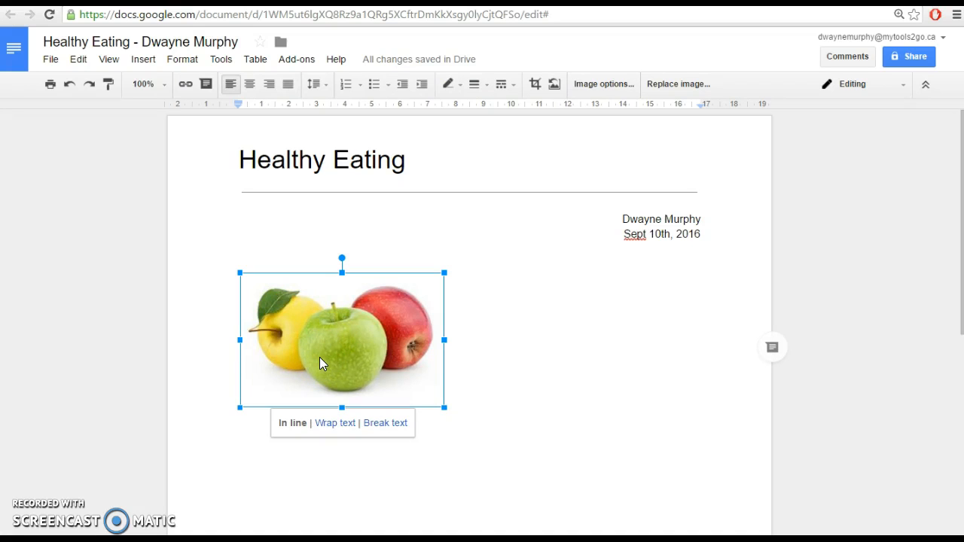
{"action": "key", "text": "Delete"}
{"action": "left_click", "coordinate": [320, 278]}
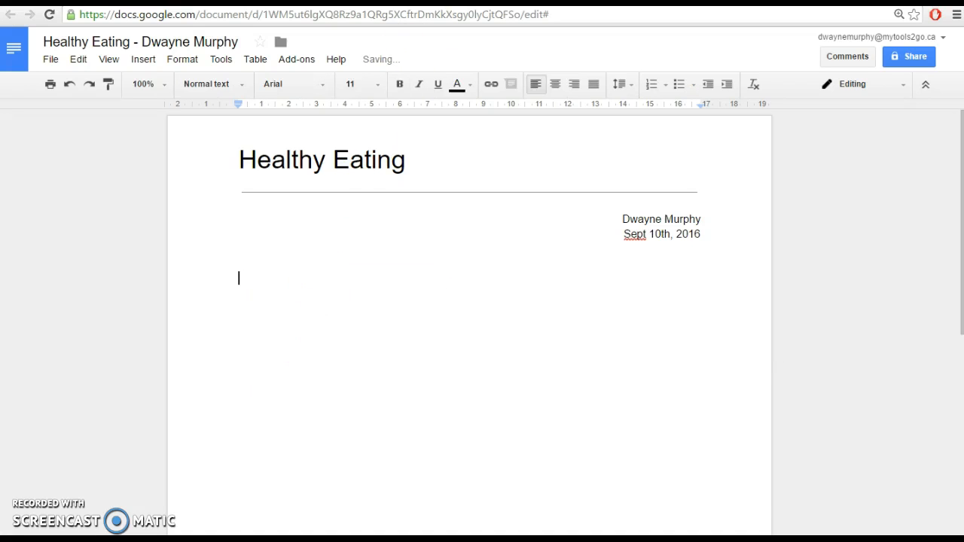
Go back to the image results and copy the image address of the enlarged apple picture
{"action": "key", "text": "ctrl+Tab"}
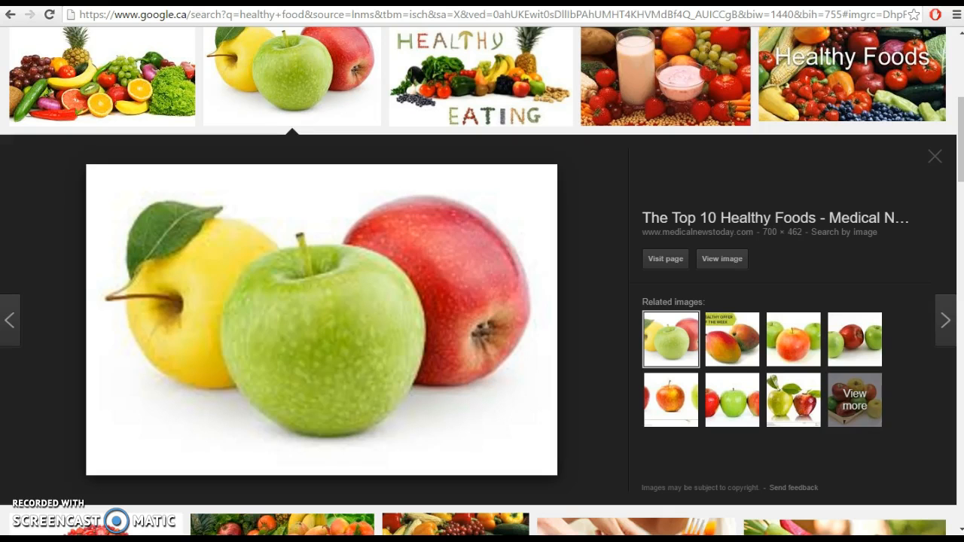
{"action": "right_click", "coordinate": [285, 268]}
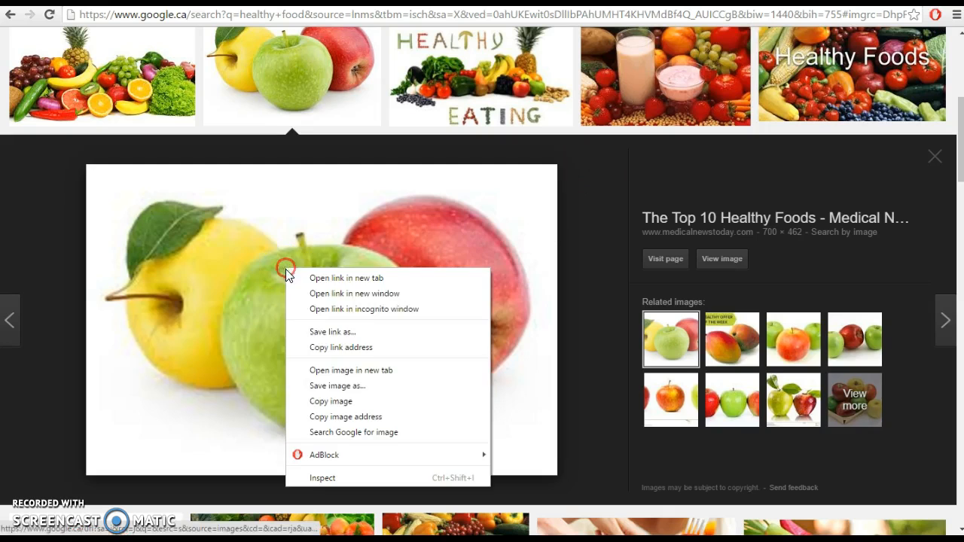
{"action": "left_click", "coordinate": [346, 417]}
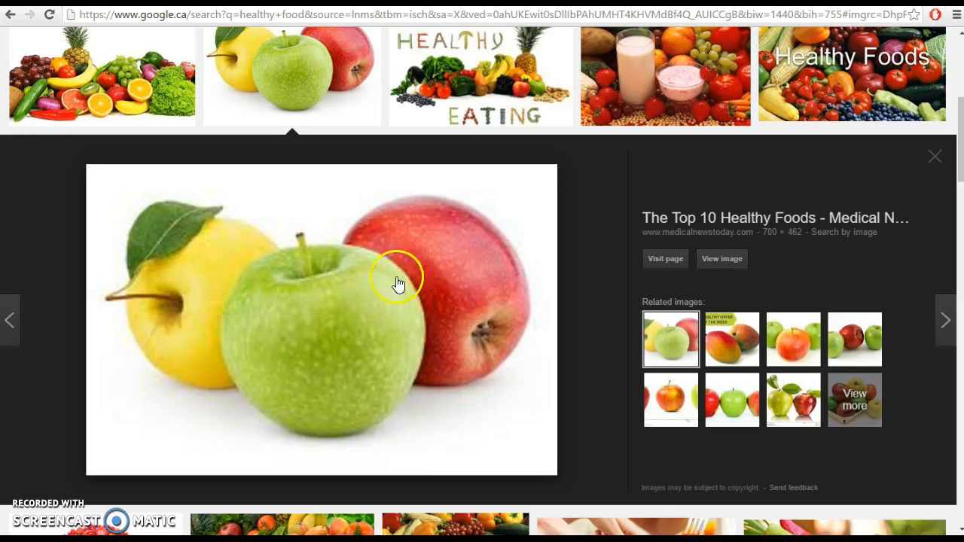
Return to the document and start inserting an image By URL, with the empty URL field ready for input
{"action": "key", "text": "ctrl+Tab"}
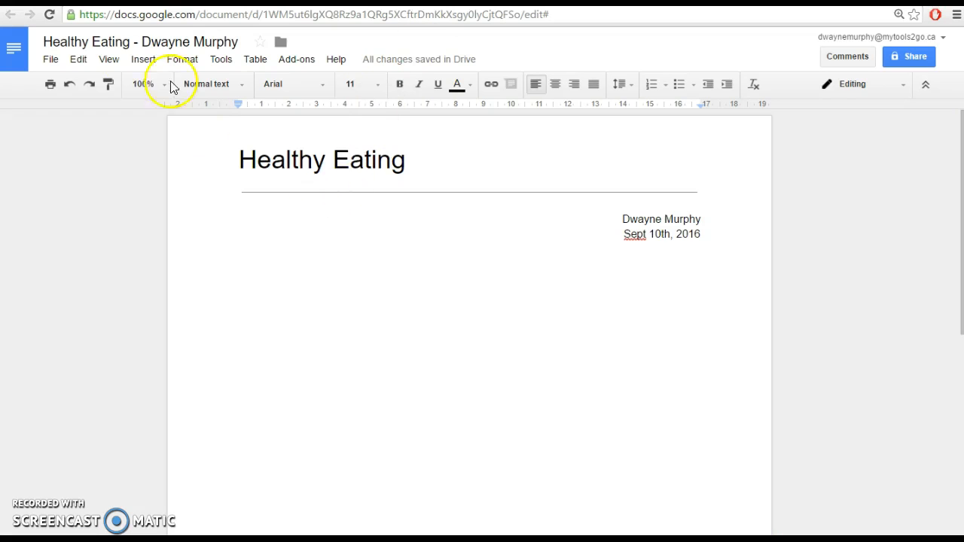
{"action": "left_click", "coordinate": [141, 60]}
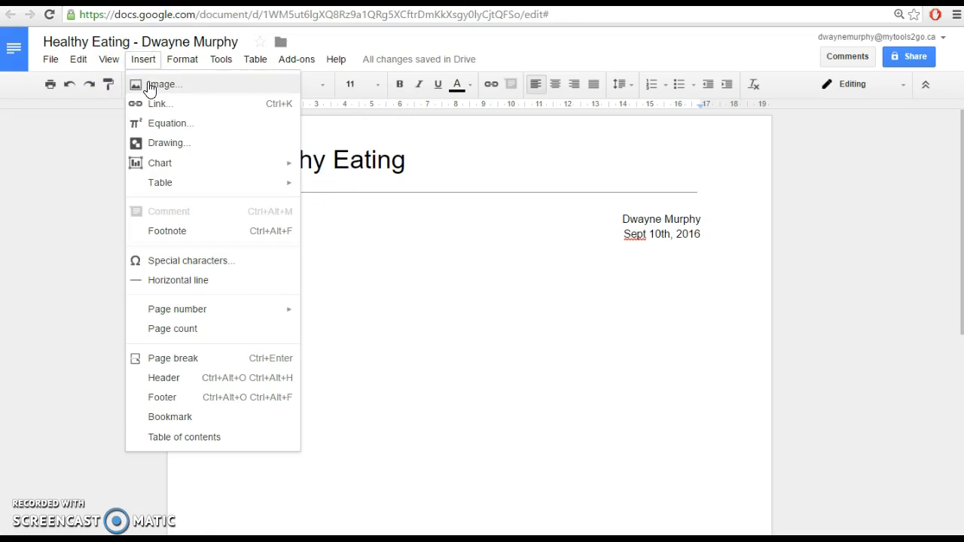
{"action": "left_click", "coordinate": [150, 86]}
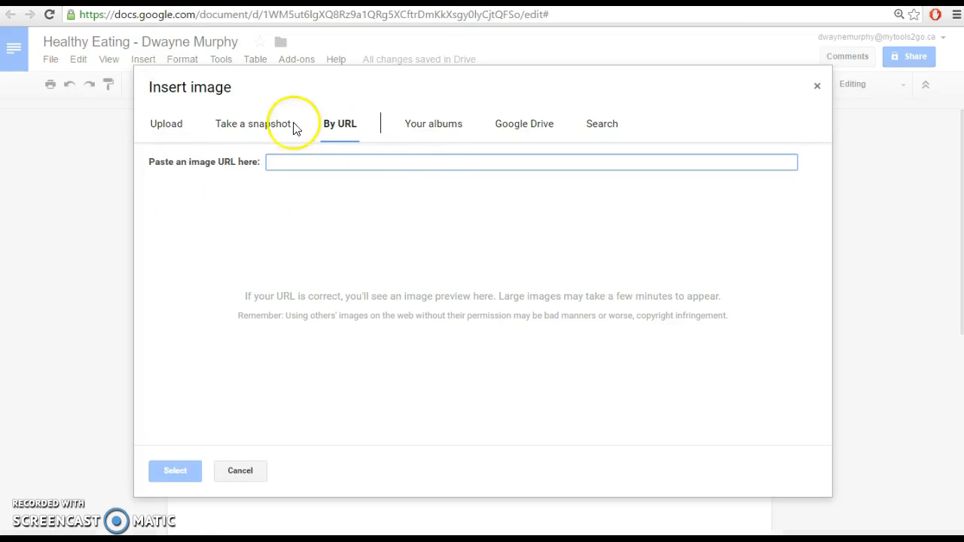
{"action": "left_click", "coordinate": [160, 124]}
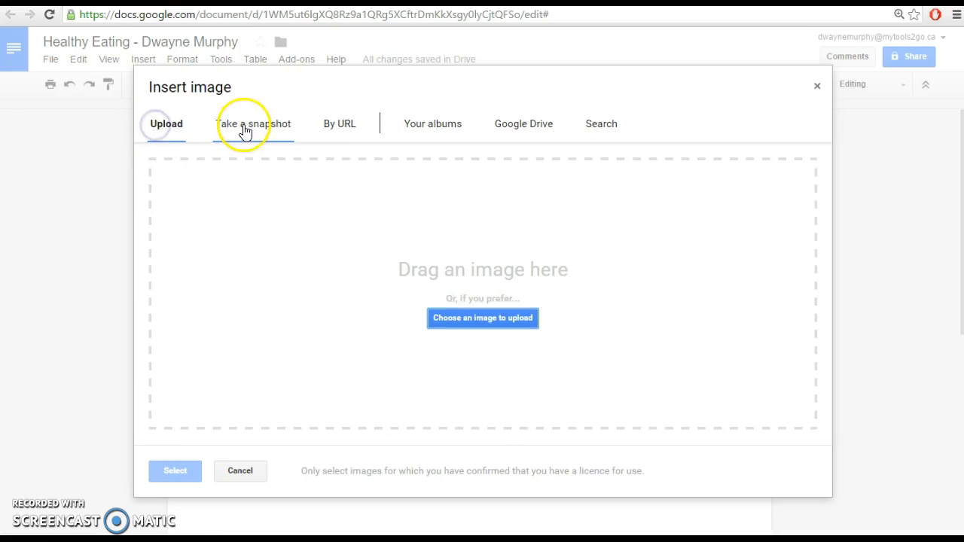
{"action": "left_click", "coordinate": [340, 124]}
{"action": "left_click", "coordinate": [340, 158]}
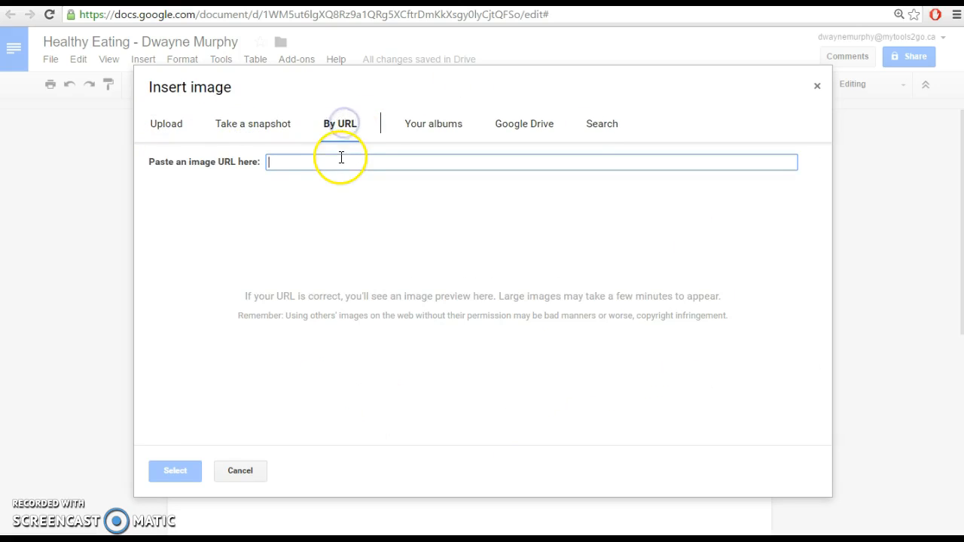
{"action": "right_click", "coordinate": [299, 163]}
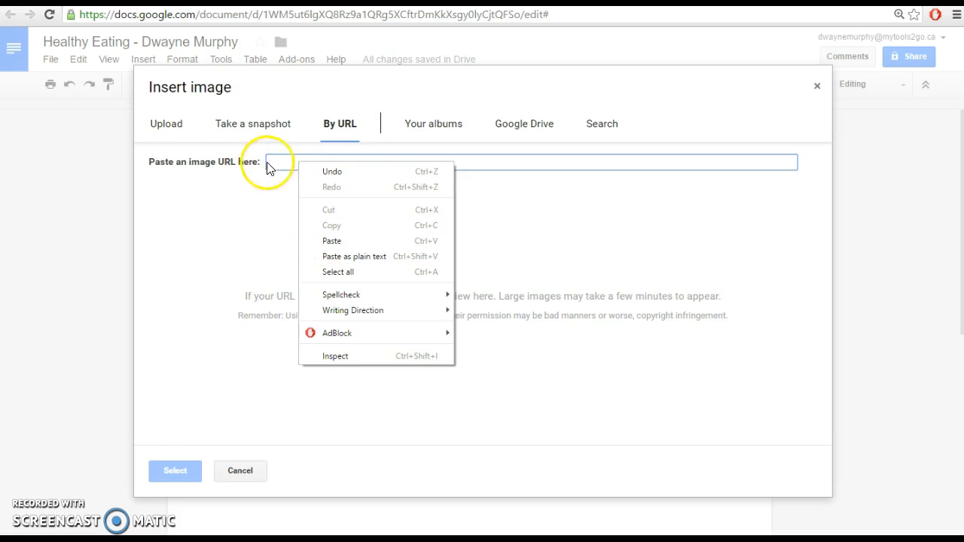
{"action": "left_click", "coordinate": [275, 166]}
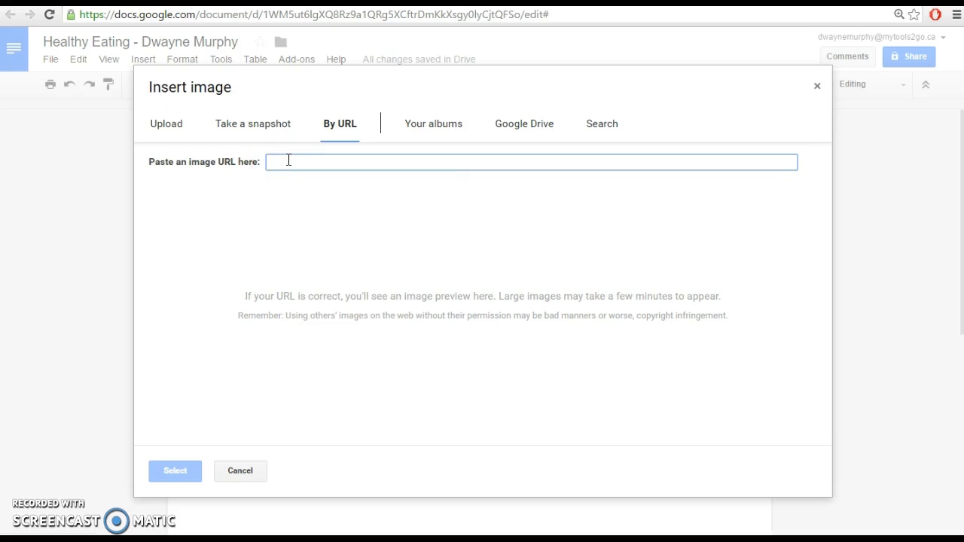
Try pasting the copied apple image address as the image URL, and undo the paste
{"action": "key", "text": "ctrl+v"}
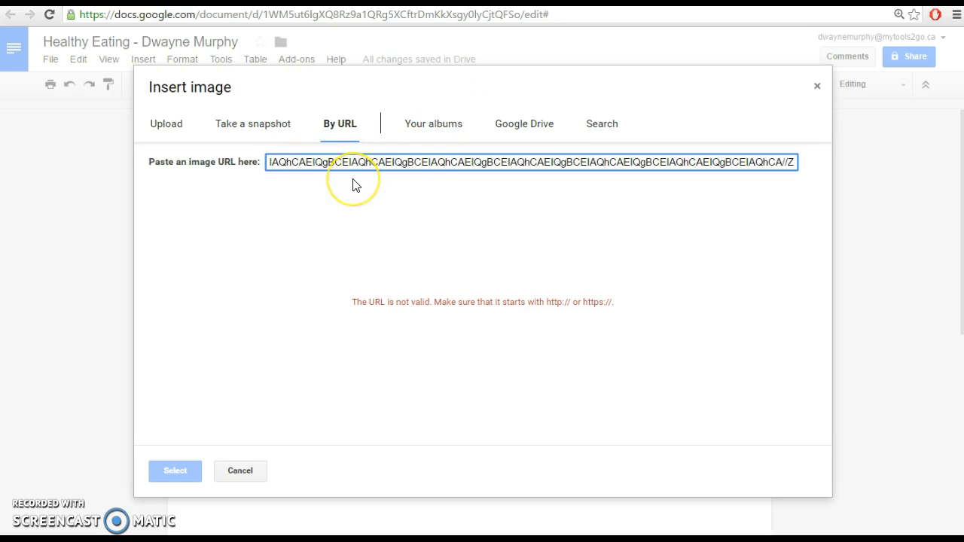
{"action": "key", "text": "ctrl+z"}
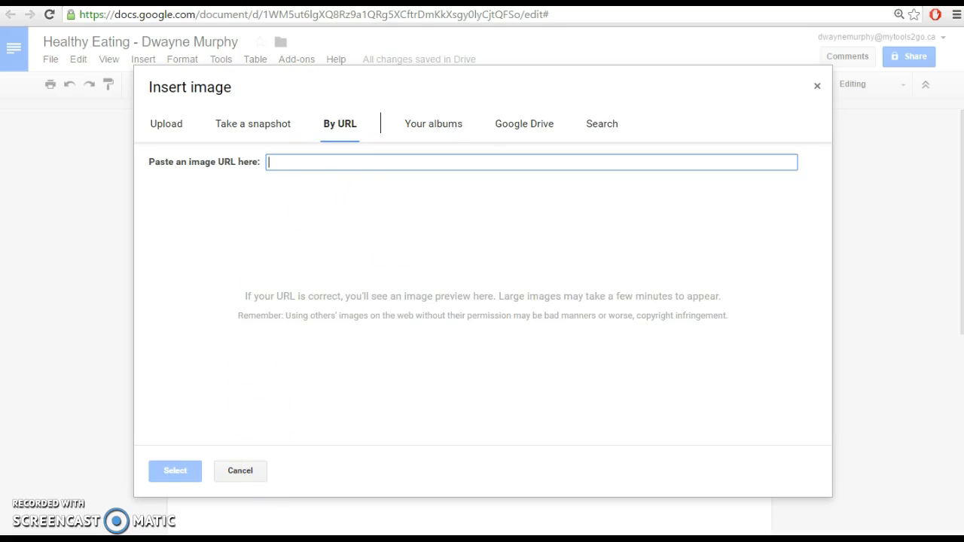
Switch to the image results, enlarge the itscharmingtime.com picture of a pineapple with fruit and vegetables, and copy its image address
{"action": "key", "text": "alt+Tab"}
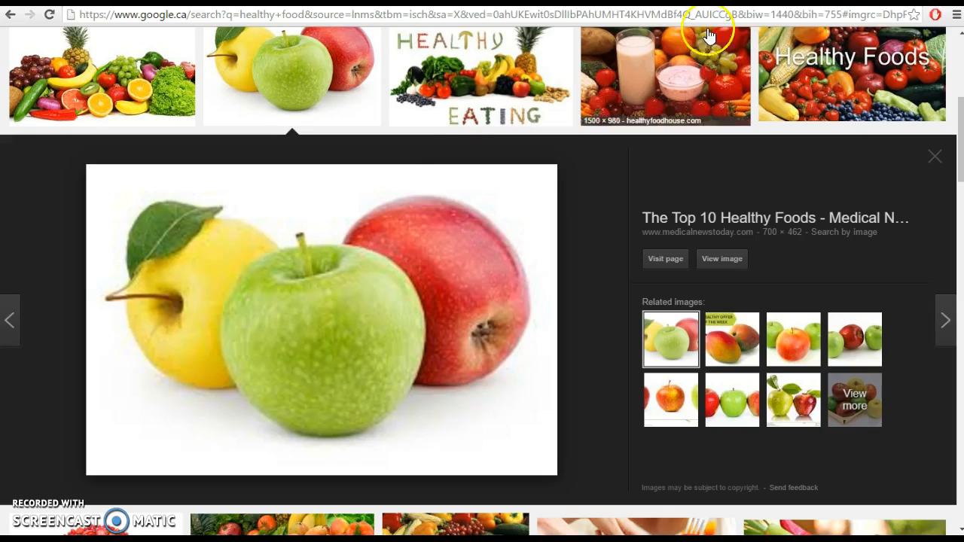
{"action": "left_click", "coordinate": [934, 157]}
{"action": "scroll", "coordinate": [329, 124], "scroll_direction": "up", "scroll_amount": 3}
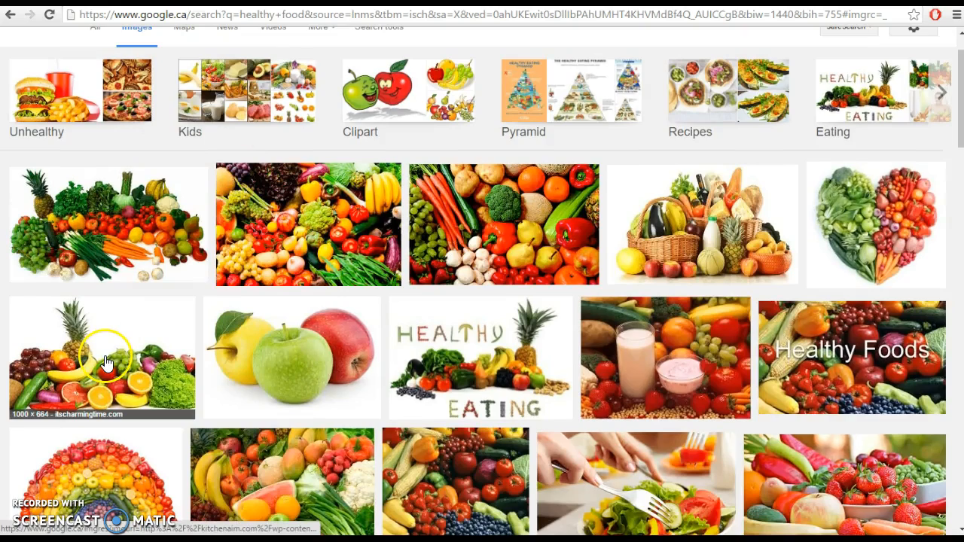
{"action": "left_click", "coordinate": [105, 363]}
{"action": "right_click", "coordinate": [330, 245]}
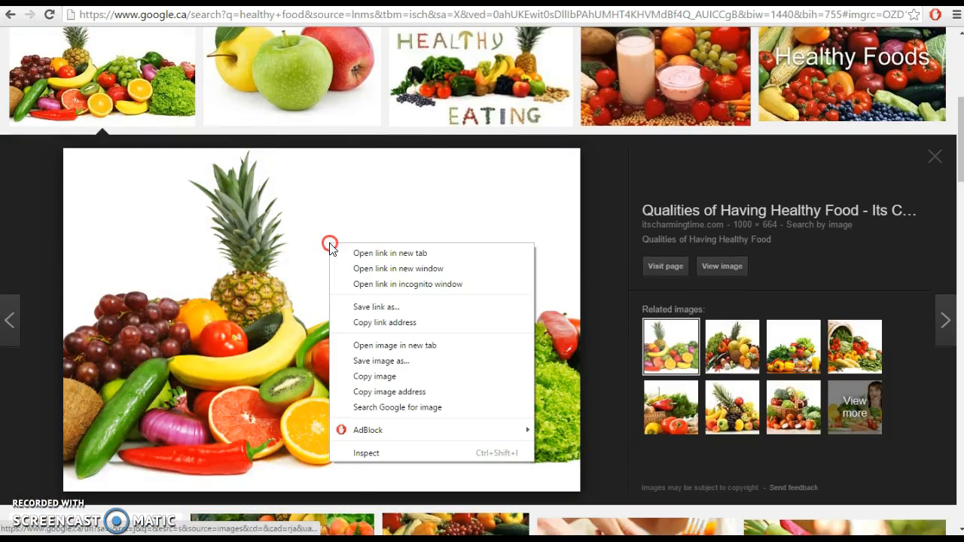
{"action": "left_click", "coordinate": [379, 393]}
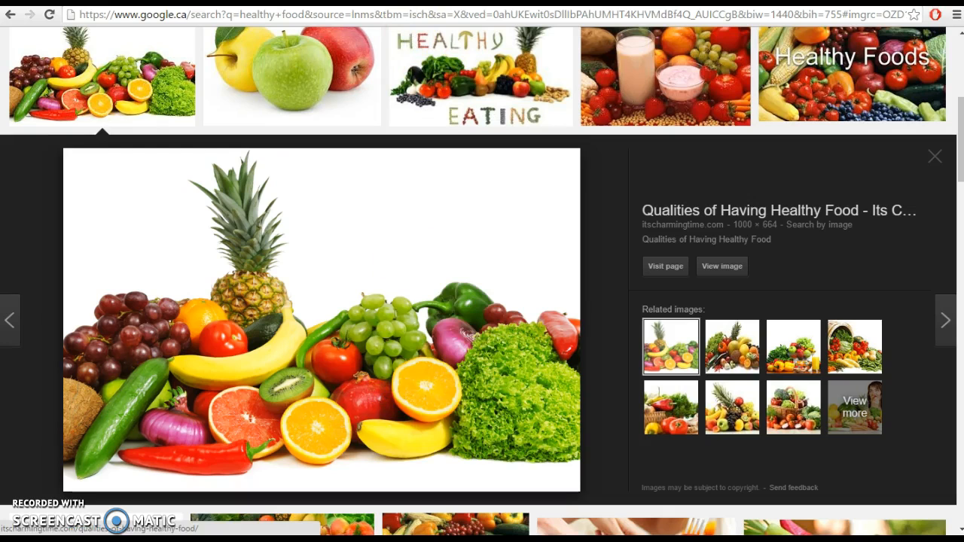
{"action": "left_click", "coordinate": [340, 125]}
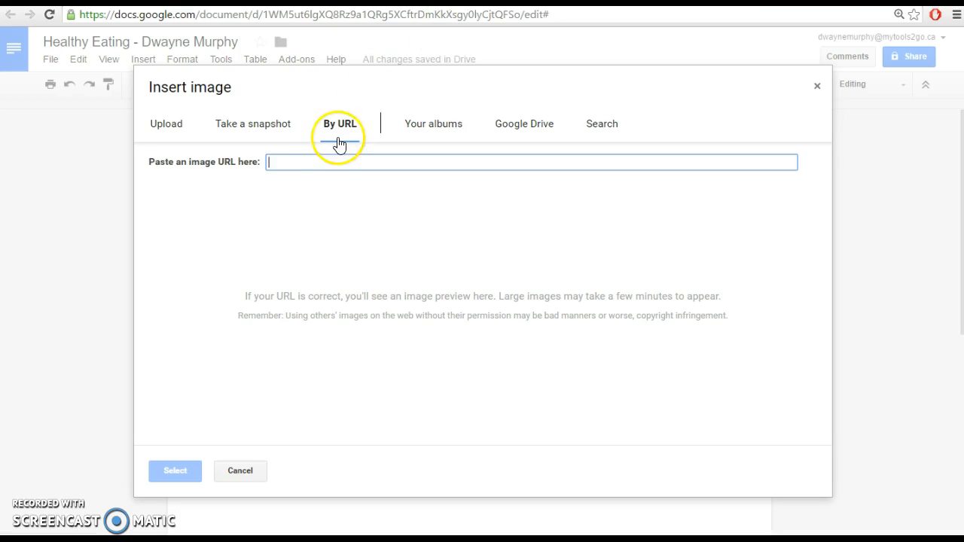
{"action": "left_click", "coordinate": [323, 163]}
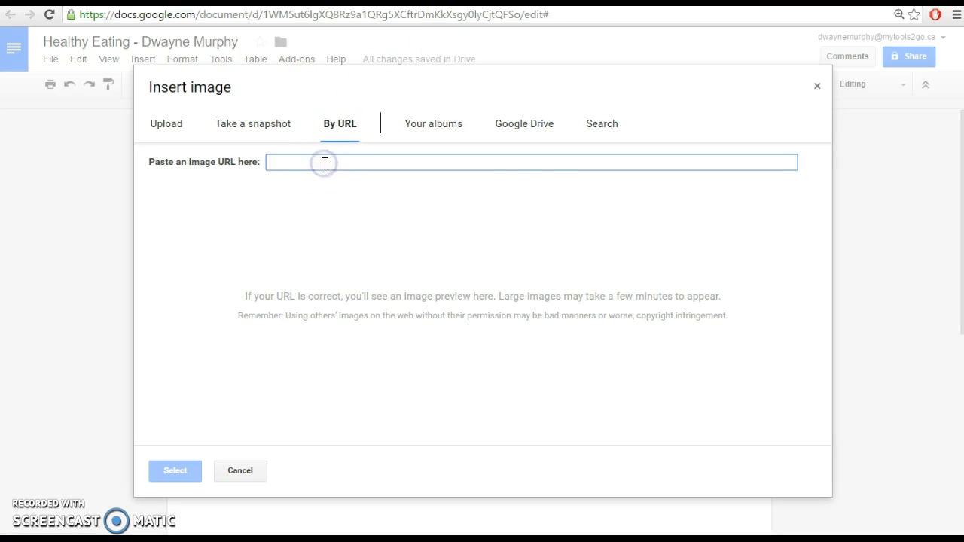
{"action": "key", "text": "ctrl+v"}
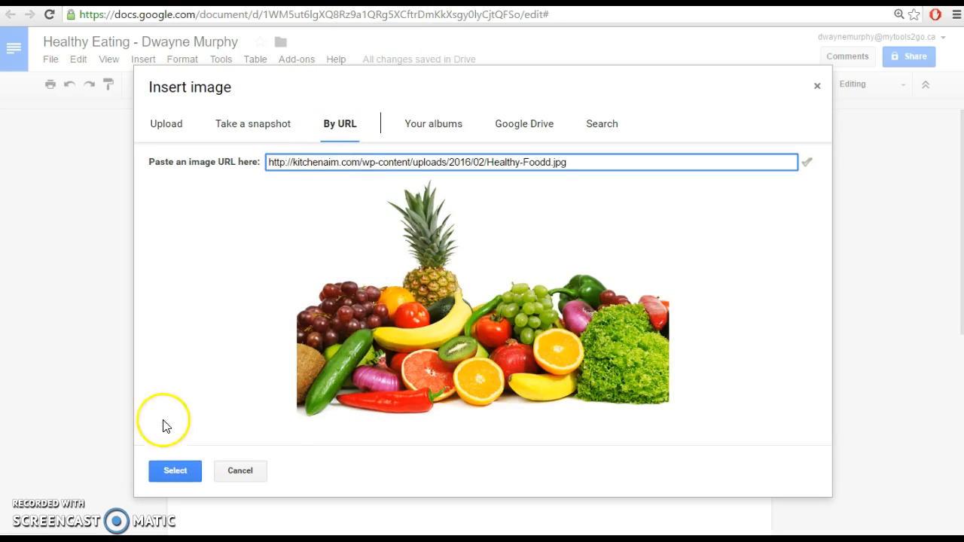
{"action": "left_click", "coordinate": [170, 470]}
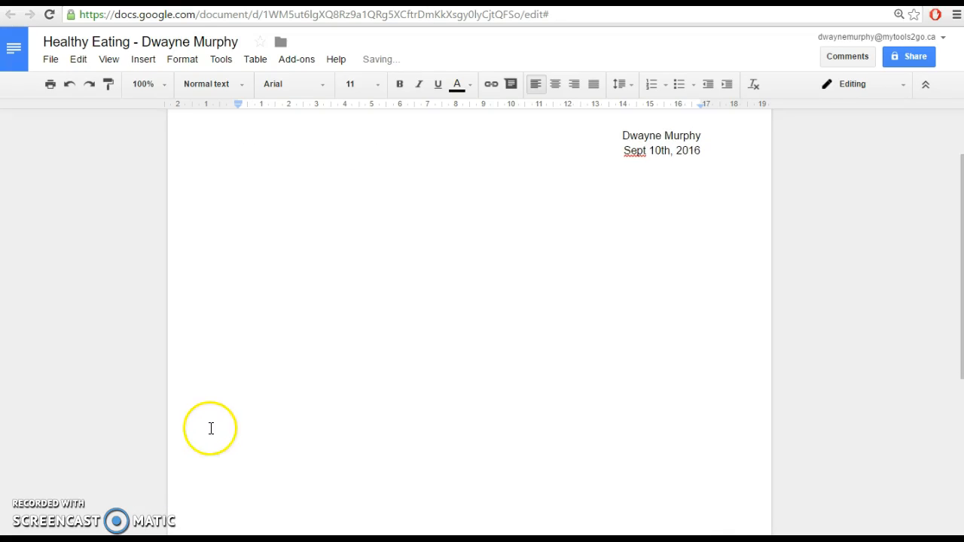
{"action": "scroll", "coordinate": [468, 403], "scroll_direction": "up", "scroll_amount": 2}
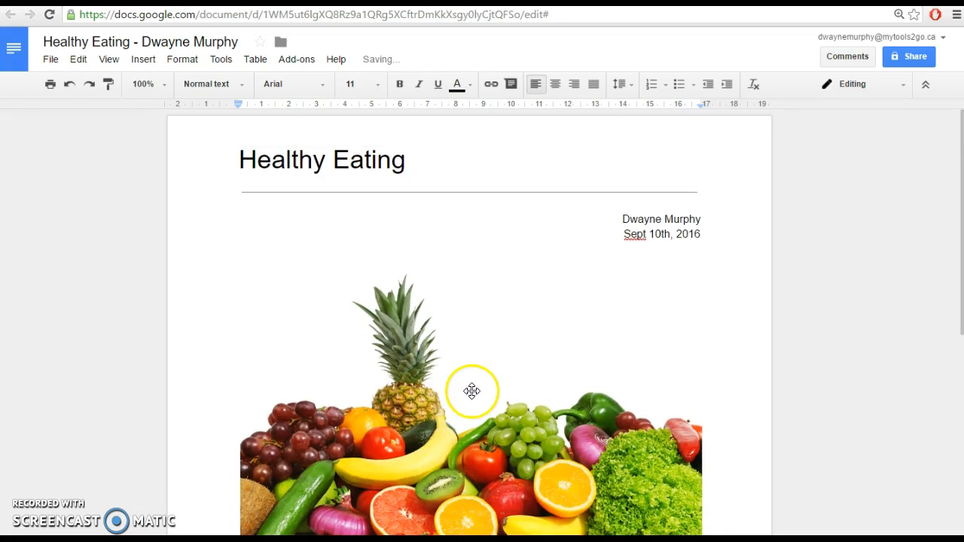
{"action": "scroll", "coordinate": [469, 389], "scroll_direction": "down", "scroll_amount": 5}
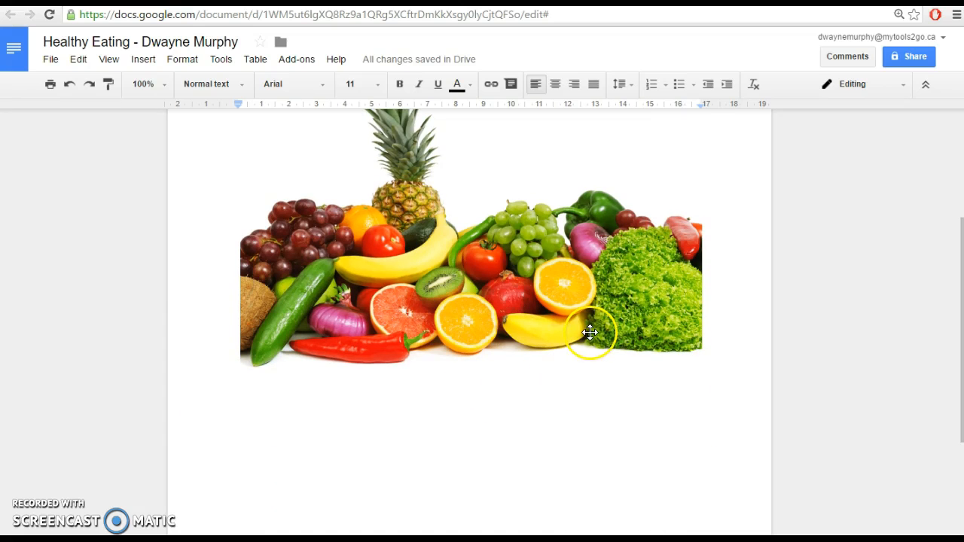
{"action": "scroll", "coordinate": [589, 333], "scroll_direction": "up", "scroll_amount": 2}
{"action": "scroll", "coordinate": [587, 335], "scroll_direction": "up", "scroll_amount": 1}
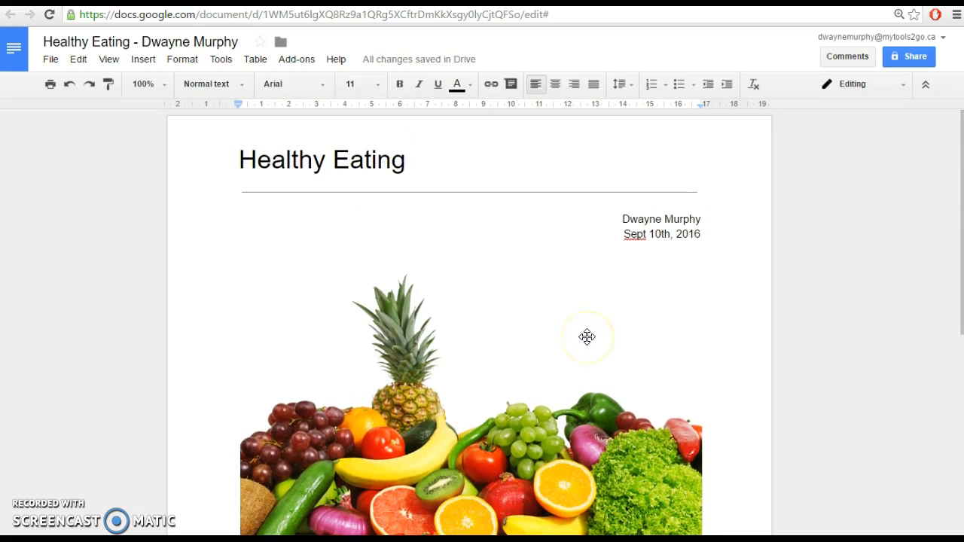
{"action": "scroll", "coordinate": [587, 336], "scroll_direction": "down", "scroll_amount": 3}
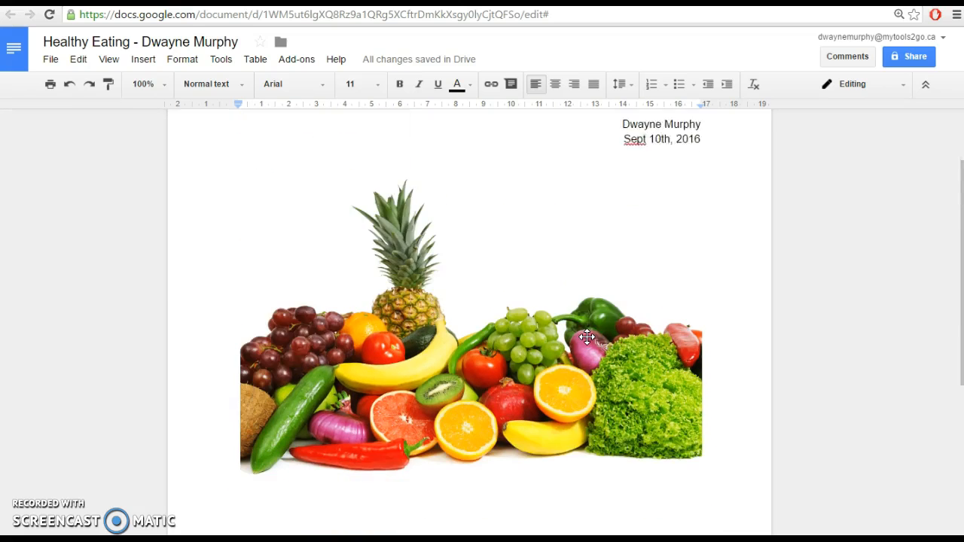
{"action": "left_click", "coordinate": [582, 466]}
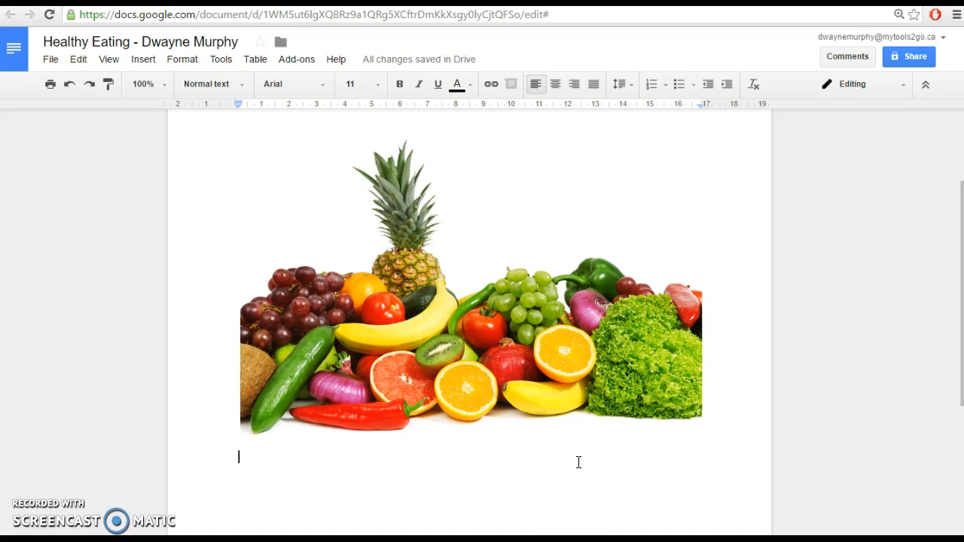
{"action": "type", "text": "Img"}
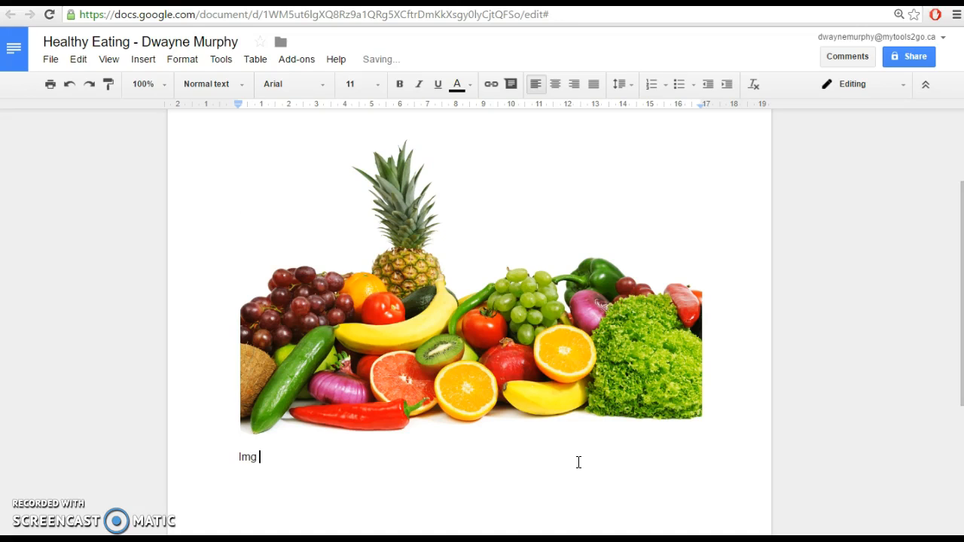
{"action": "type", "text": " Source:"}
{"action": "type", "text": "http://kitchenaim.com/wp-content/uploads/2016/02/Healthy-Foodd.jpg"}
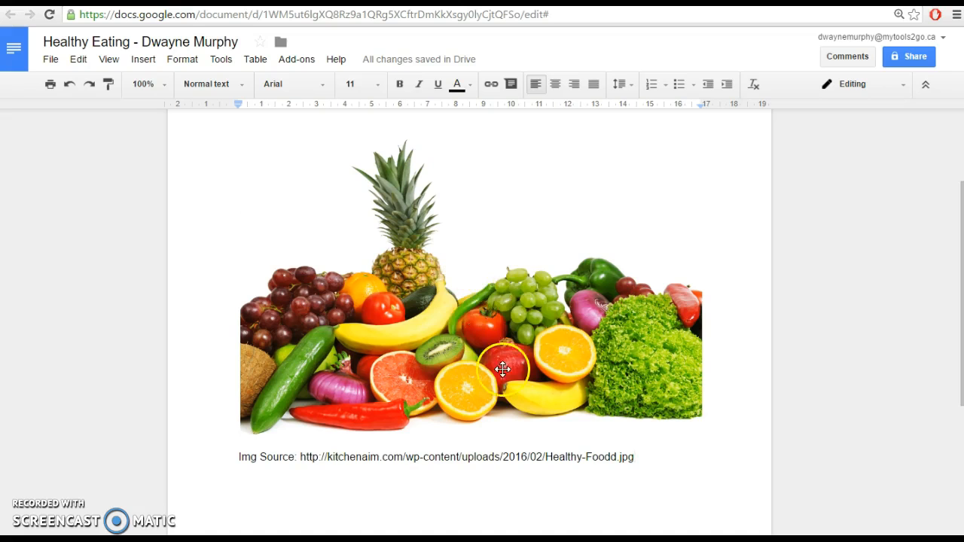
Start a new line after the image source caption so that its web address turns into a link
{"action": "scroll", "coordinate": [501, 311], "scroll_direction": "up", "scroll_amount": 3}
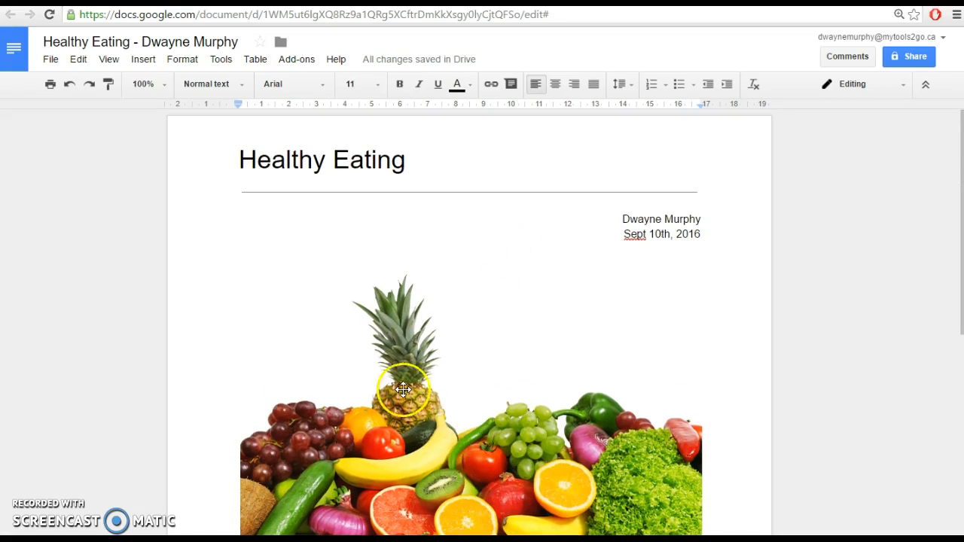
{"action": "scroll", "coordinate": [512, 316], "scroll_direction": "down", "scroll_amount": 3}
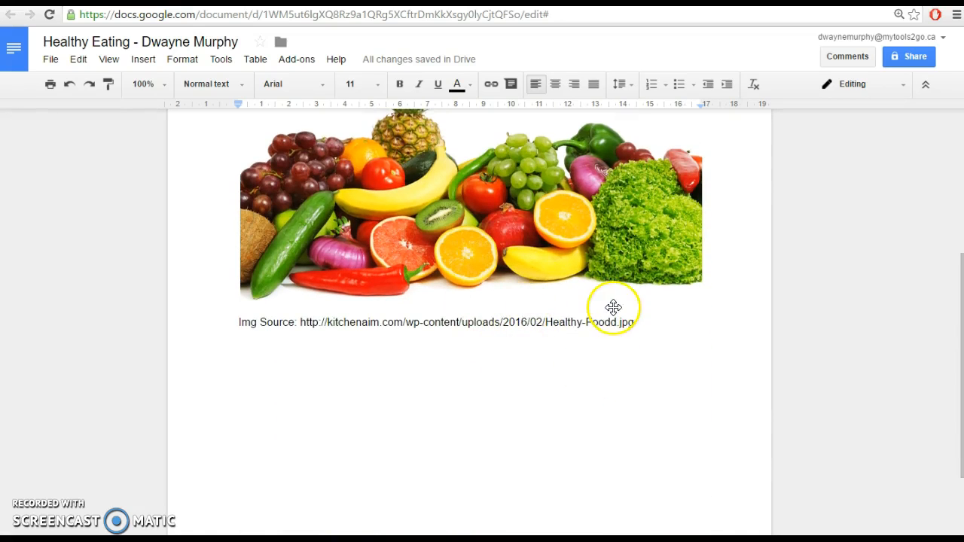
{"action": "left_click", "coordinate": [659, 323]}
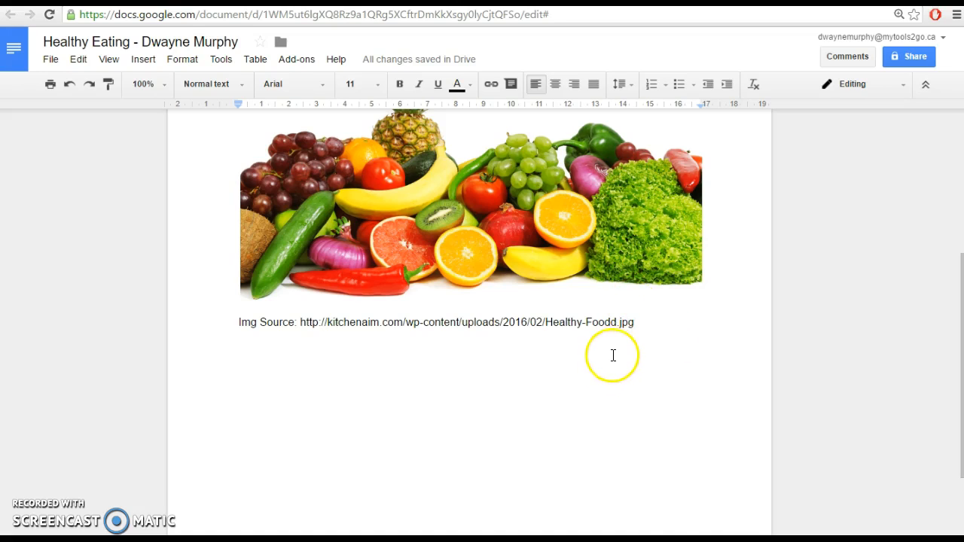
{"action": "key", "text": "Return"}
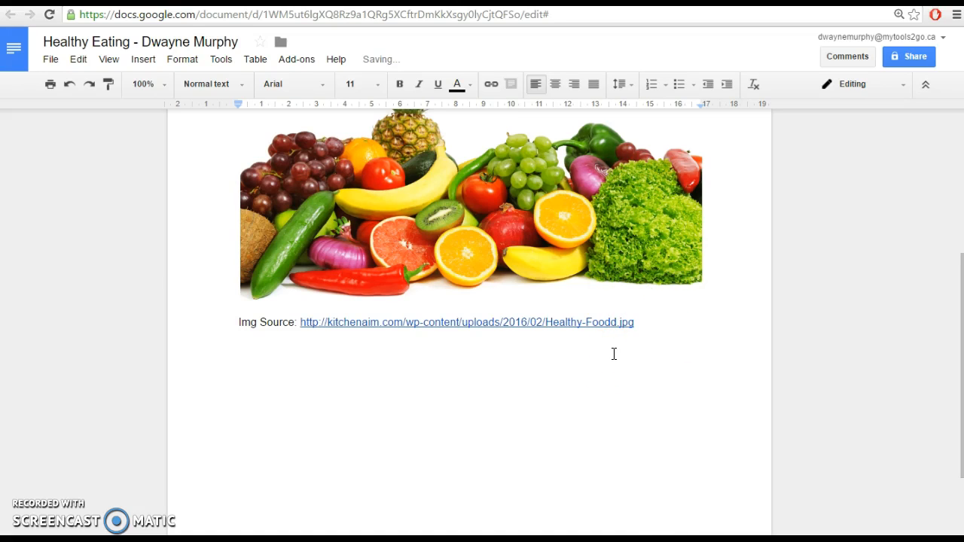
Try the 125% and 150% zoom levels and look over the page from the title to the image source
{"action": "scroll", "coordinate": [617, 361], "scroll_direction": "up", "scroll_amount": 4}
{"action": "scroll", "coordinate": [617, 361], "scroll_direction": "down", "scroll_amount": 2}
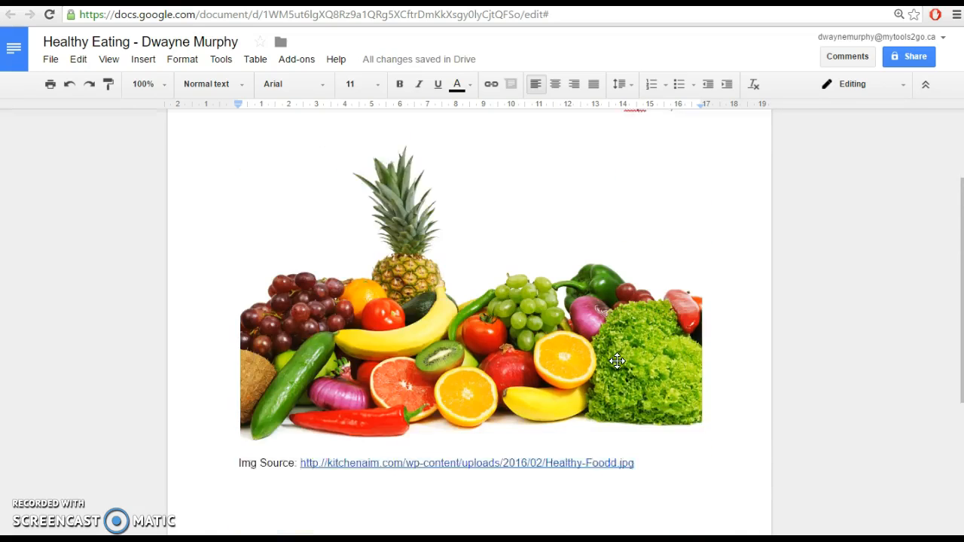
{"action": "scroll", "coordinate": [616, 360], "scroll_direction": "down", "scroll_amount": 2}
{"action": "scroll", "coordinate": [619, 362], "scroll_direction": "up", "scroll_amount": 4}
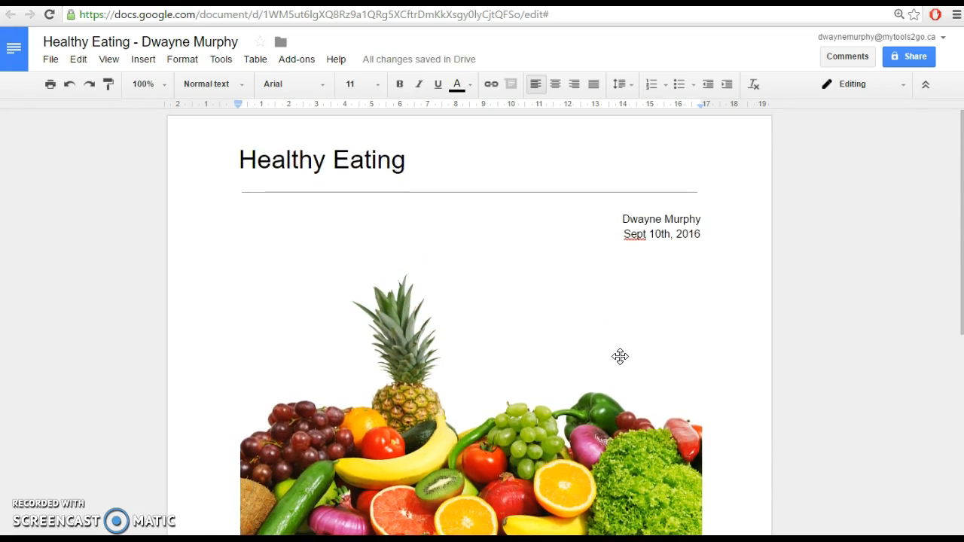
{"action": "left_click", "coordinate": [164, 83]}
{"action": "left_click", "coordinate": [150, 217]}
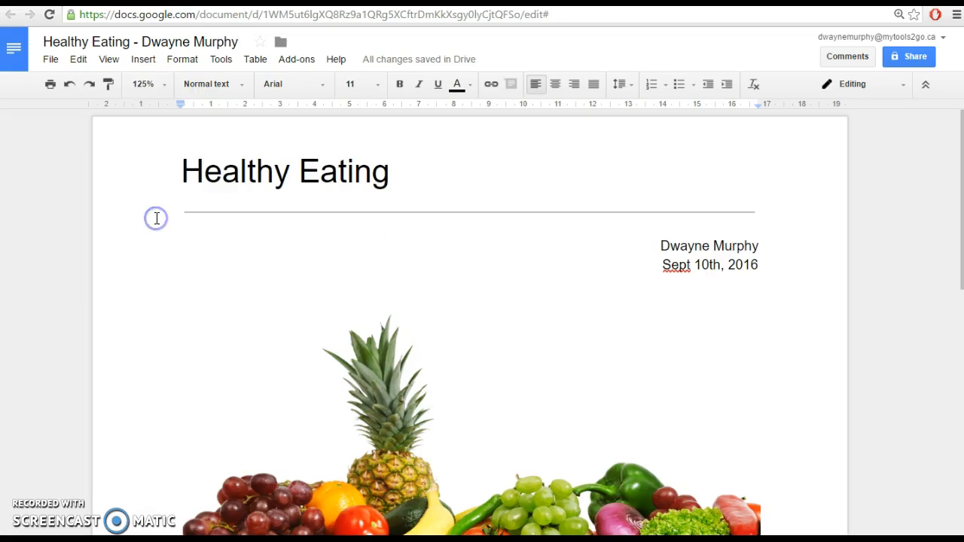
{"action": "left_click", "coordinate": [167, 86]}
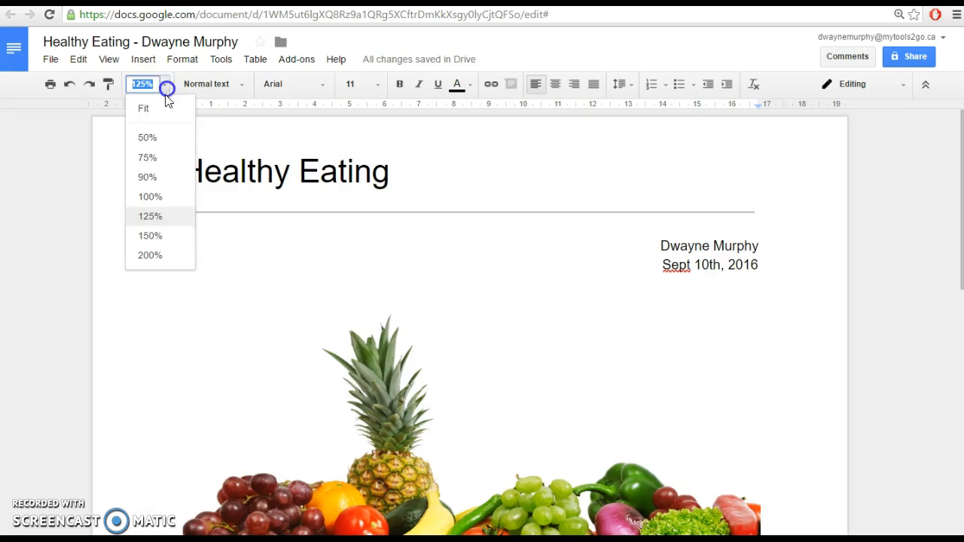
{"action": "left_click", "coordinate": [148, 235]}
{"action": "scroll", "coordinate": [180, 269], "scroll_direction": "down", "scroll_amount": 7}
{"action": "scroll", "coordinate": [181, 269], "scroll_direction": "up", "scroll_amount": 5}
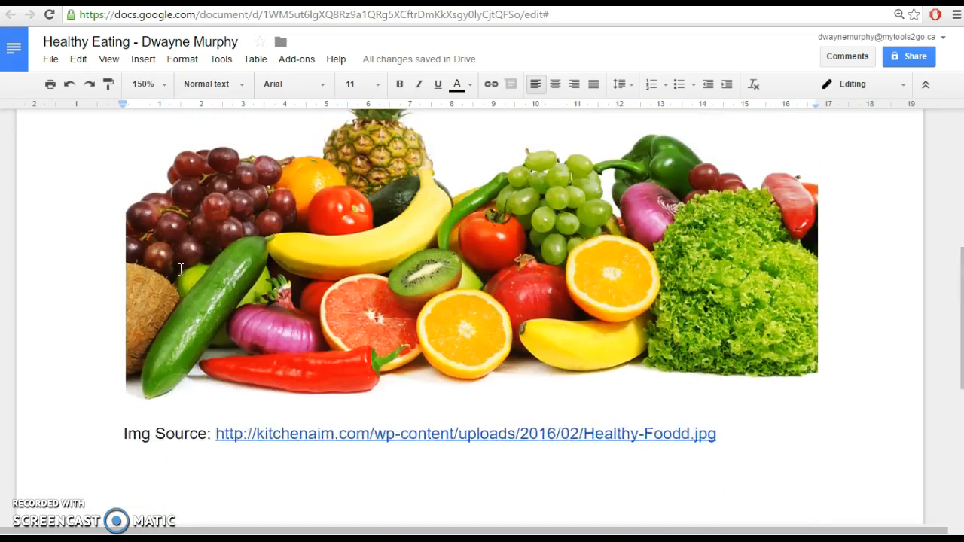
{"action": "scroll", "coordinate": [180, 269], "scroll_direction": "up", "scroll_amount": 3}
Try the Fit zoom level and the 50% zoom level to view the whole page
{"action": "left_click", "coordinate": [169, 85]}
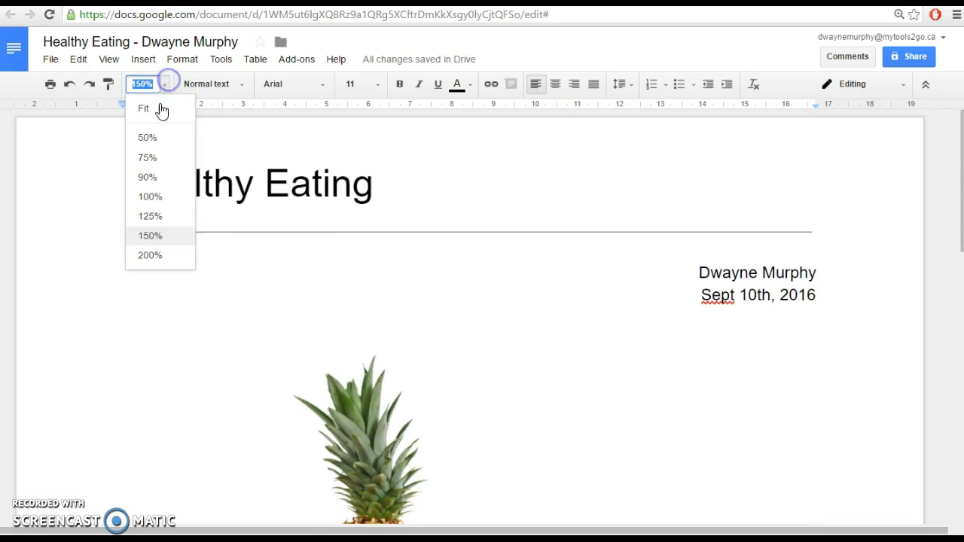
{"action": "left_click", "coordinate": [156, 113]}
{"action": "left_click", "coordinate": [168, 84]}
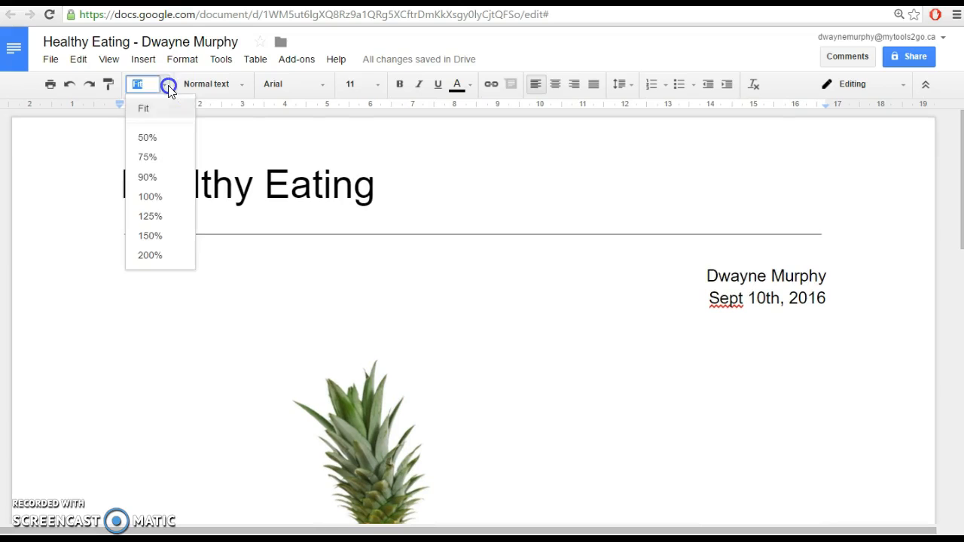
{"action": "left_click", "coordinate": [154, 137]}
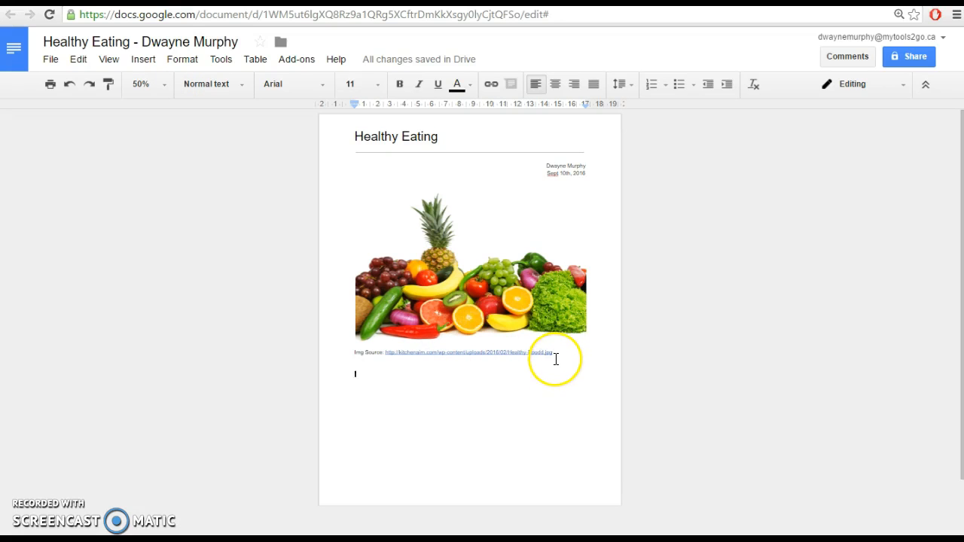
Set the document zoom to 125% and place the text cursor on the empty line below the image source
{"action": "left_click", "coordinate": [166, 84]}
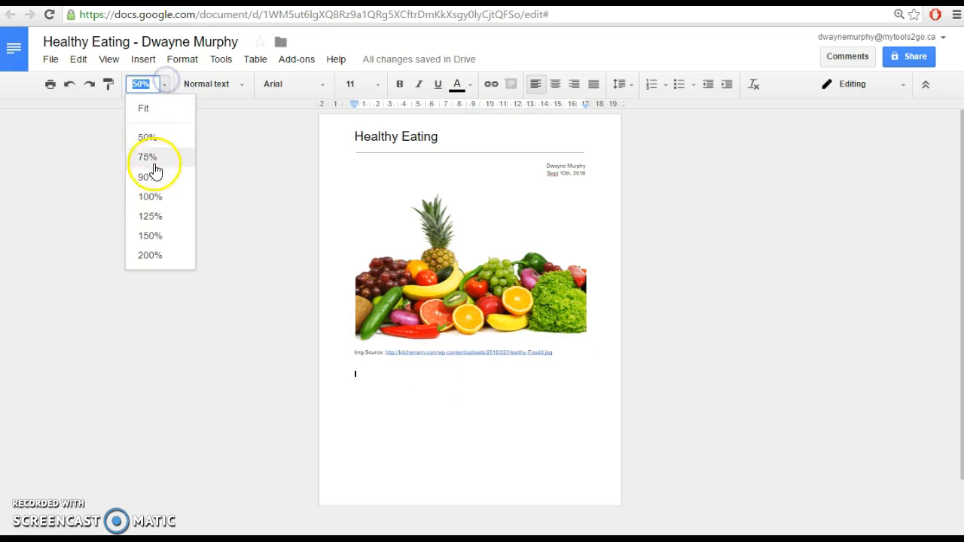
{"action": "left_click", "coordinate": [150, 217]}
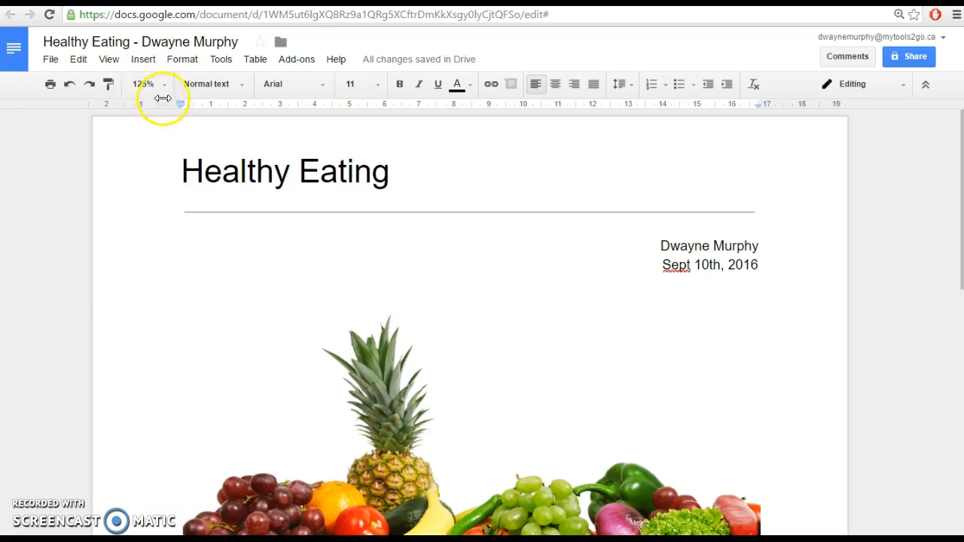
{"action": "scroll", "coordinate": [405, 294], "scroll_direction": "down", "scroll_amount": 5}
{"action": "scroll", "coordinate": [407, 295], "scroll_direction": "up", "scroll_amount": 5}
{"action": "scroll", "coordinate": [406, 294], "scroll_direction": "down", "scroll_amount": 6}
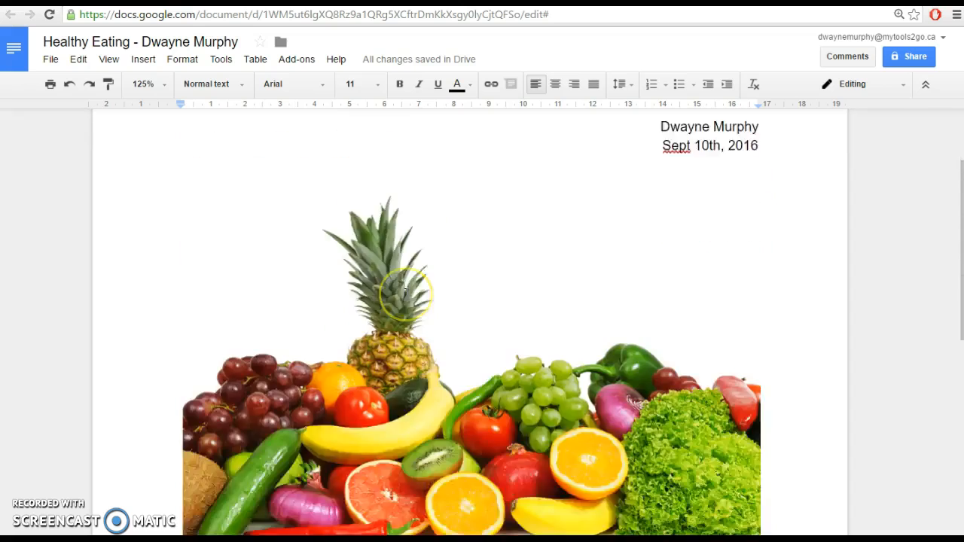
{"action": "left_click", "coordinate": [398, 315]}
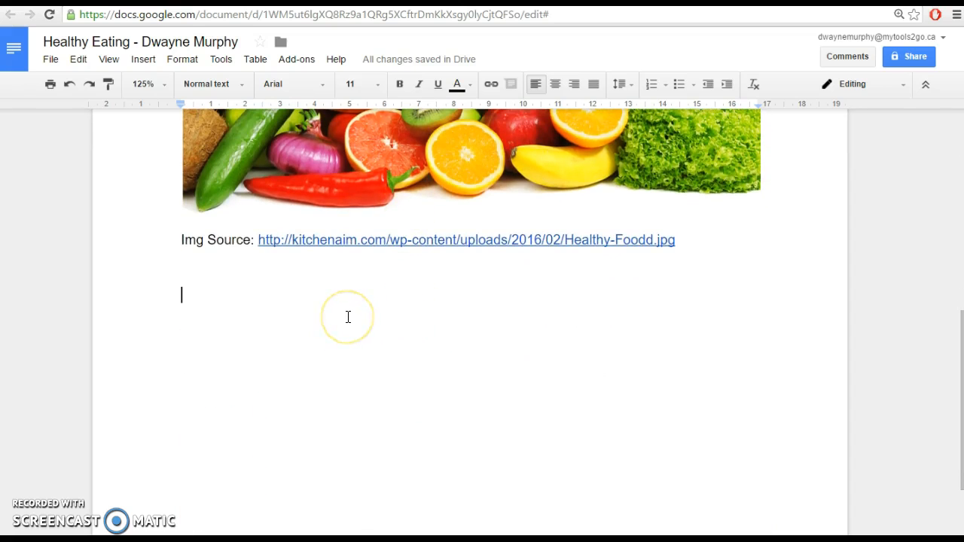
{"action": "left_click", "coordinate": [331, 309]}
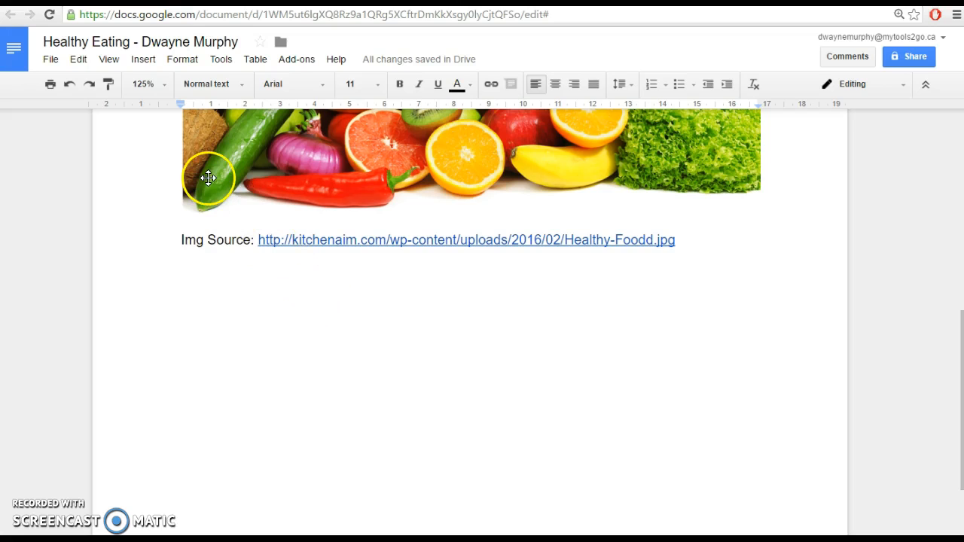
{"action": "left_click", "coordinate": [256, 61]}
{"action": "mouse_move", "coordinate": [261, 86]}
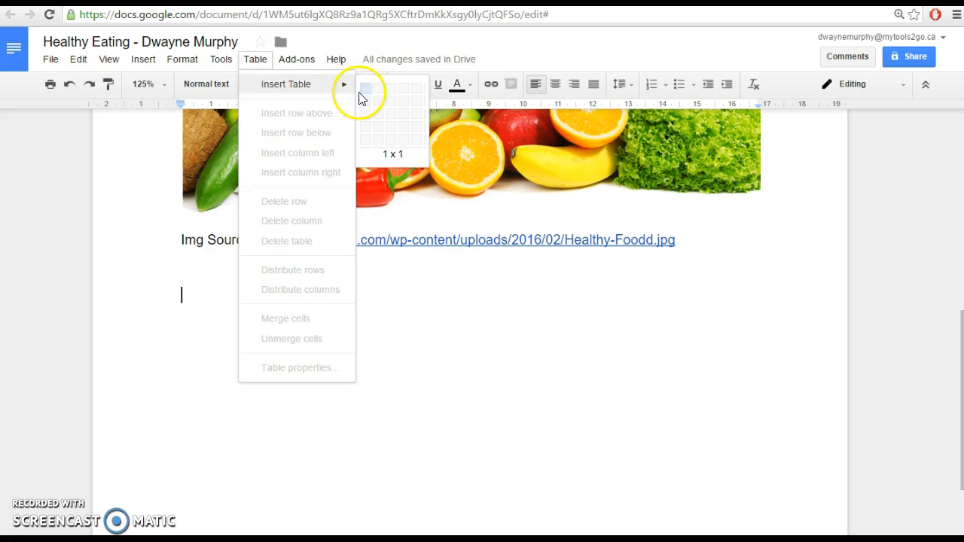
{"action": "left_click", "coordinate": [405, 101]}
{"action": "left_click_drag", "start_coordinate": [405, 99], "coordinate": [368, 104]}
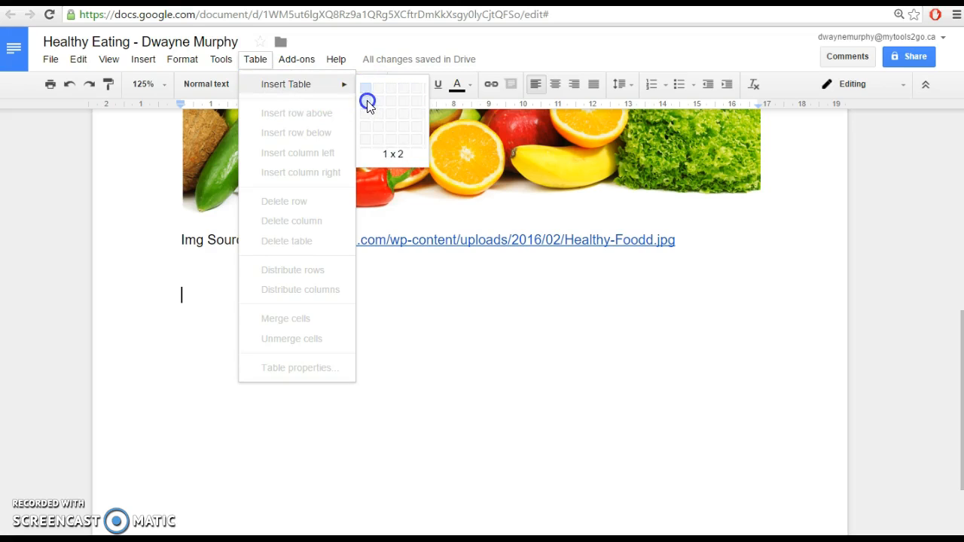
{"action": "left_click", "coordinate": [256, 63]}
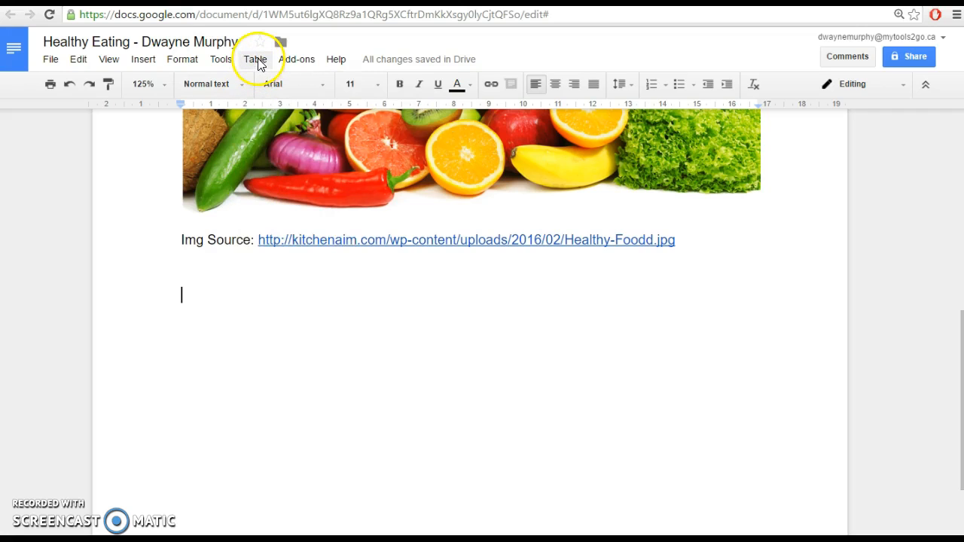
Insert a table with five columns and two rows below the image source line
{"action": "left_click", "coordinate": [258, 61]}
{"action": "left_click", "coordinate": [267, 85]}
{"action": "left_click_drag", "start_coordinate": [365, 89], "coordinate": [416, 101]}
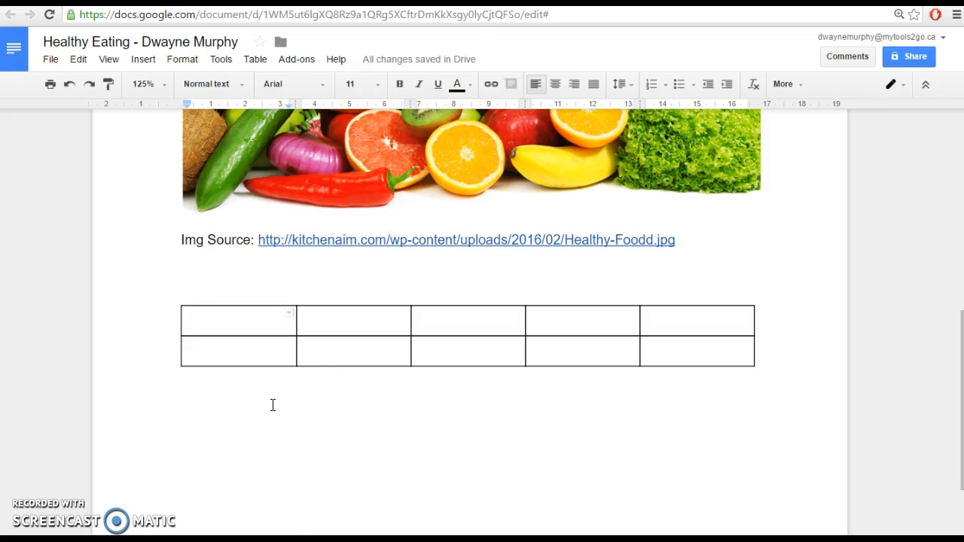
{"action": "left_click", "coordinate": [254, 59]}
{"action": "mouse_move", "coordinate": [319, 89]}
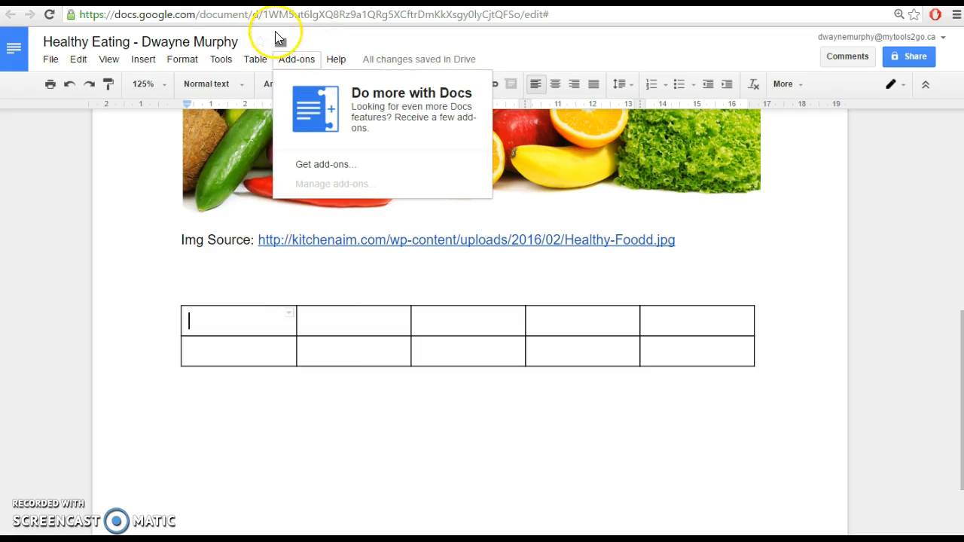
{"action": "left_click", "coordinate": [321, 436]}
{"action": "left_click_drag", "start_coordinate": [204, 329], "coordinate": [215, 328]}
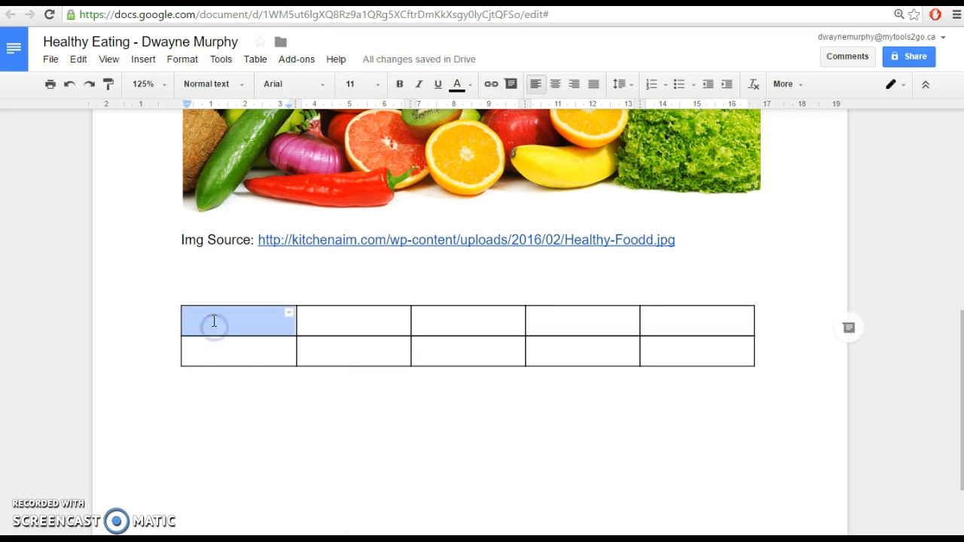
{"action": "left_click", "coordinate": [214, 327]}
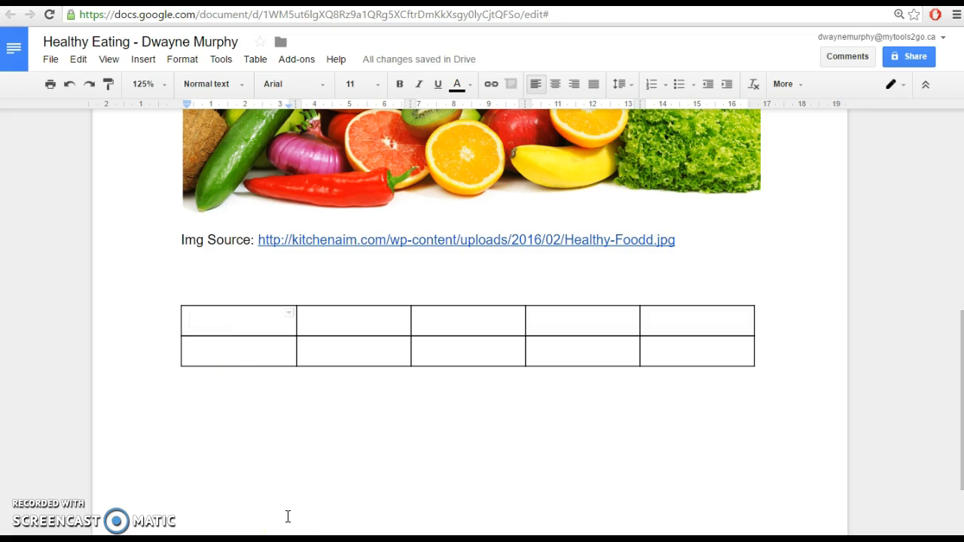
Fill the table's first row with the weekday headings Monday, Tuesday, Wednesday, Thursday and Friday
{"action": "type", "text": "Monday"}
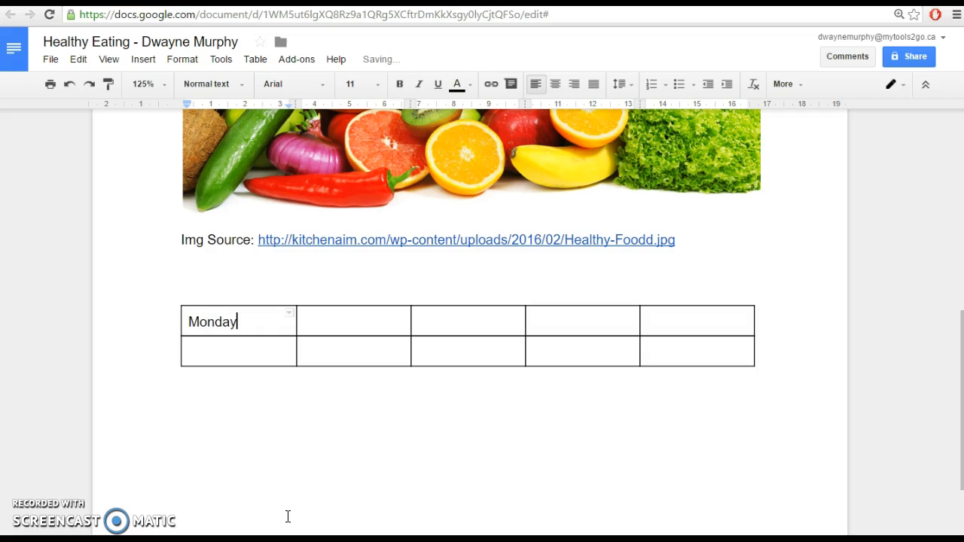
{"action": "key", "text": "Tab"}
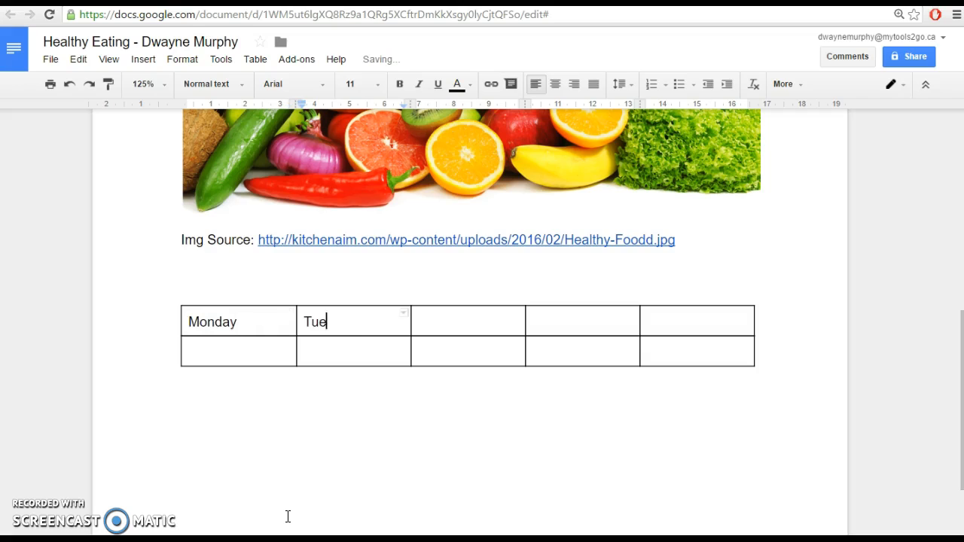
{"action": "key", "text": "Tab"}
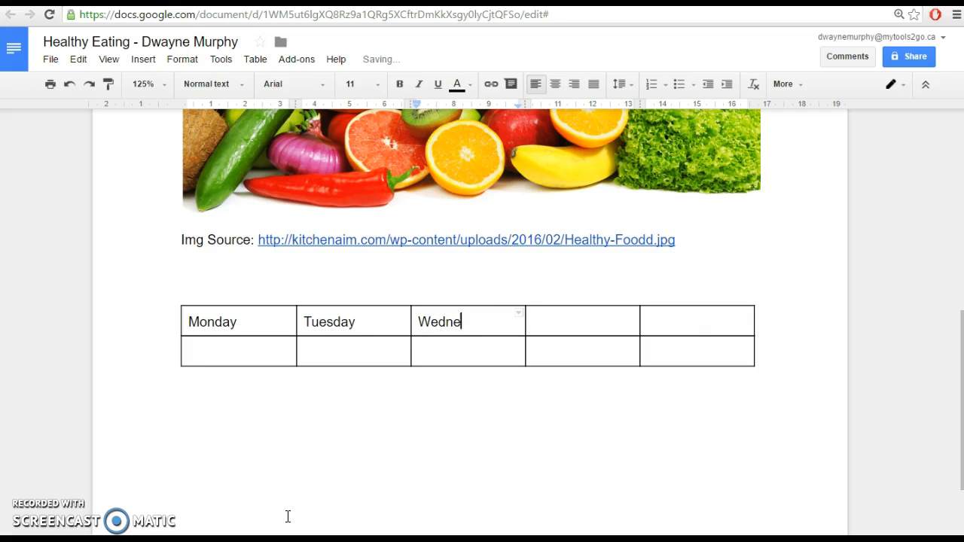
{"action": "type", "text": "Wednesday"}
{"action": "key", "text": "Tab"}
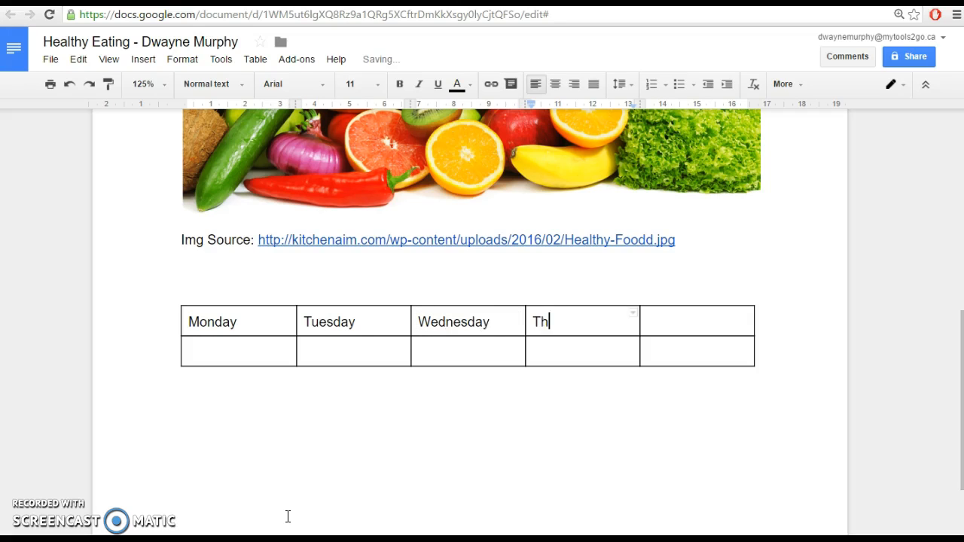
{"action": "type", "text": "Thursday"}
{"action": "key", "text": "Tab"}
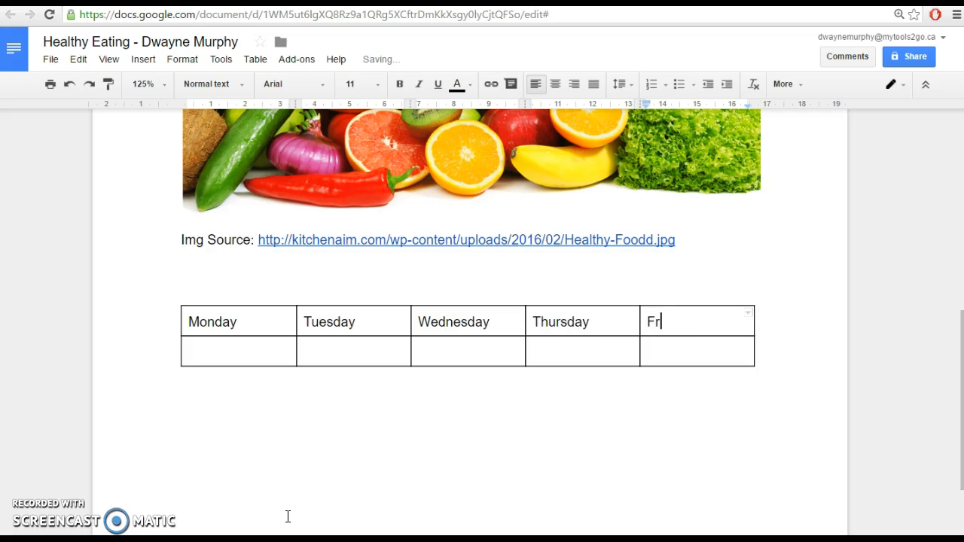
{"action": "type", "text": "Friday"}
Add the line "A weekly snapshot of my breakfast:" above the table, followed by a line break
{"action": "left_click", "coordinate": [264, 291]}
{"action": "left_click", "coordinate": [256, 292]}
{"action": "key", "text": "Return"}
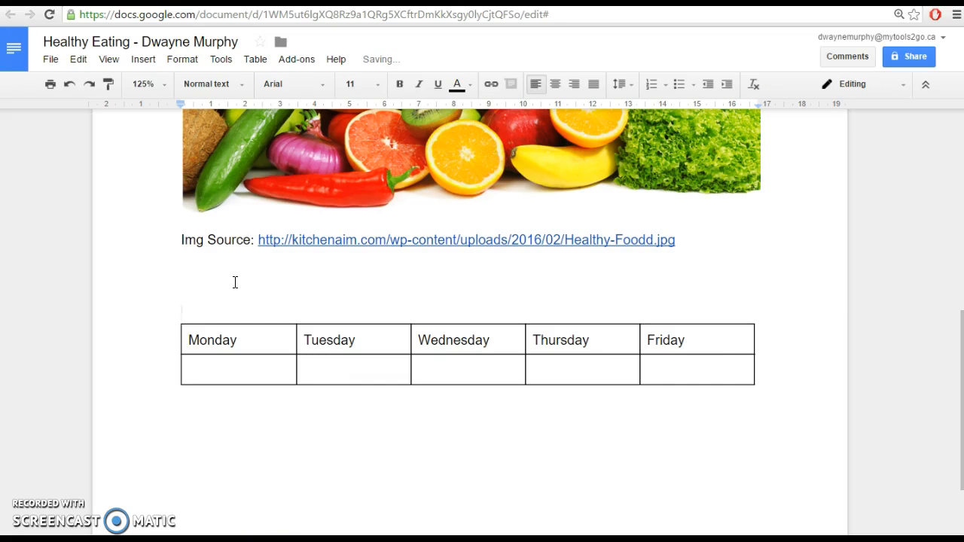
{"action": "type", "text": "A"}
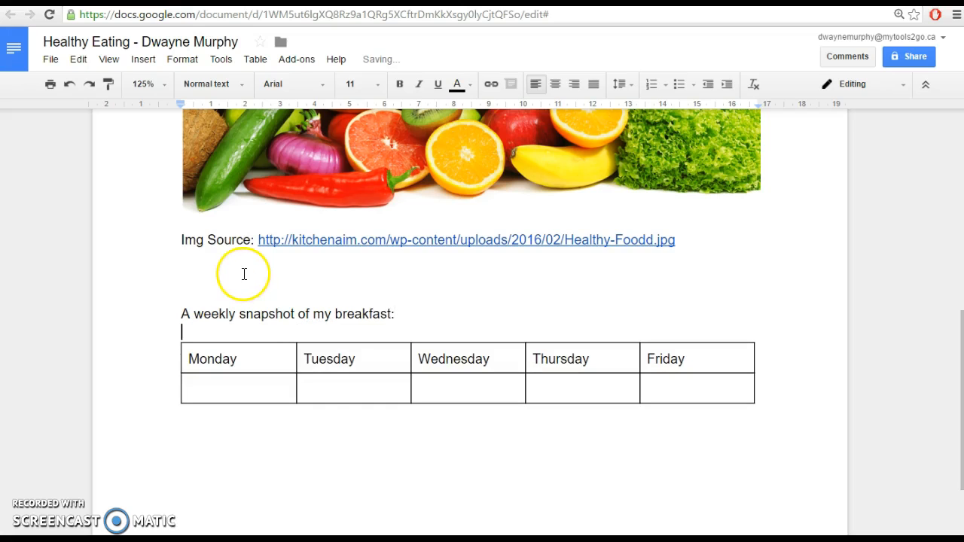
{"action": "double_click", "coordinate": [264, 381]}
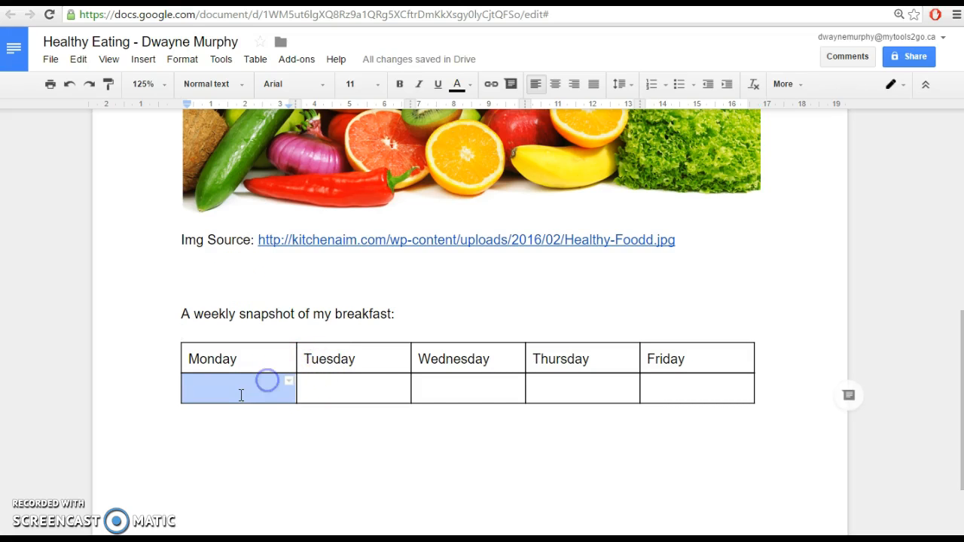
{"action": "double_click", "coordinate": [344, 387]}
{"action": "double_click", "coordinate": [491, 388]}
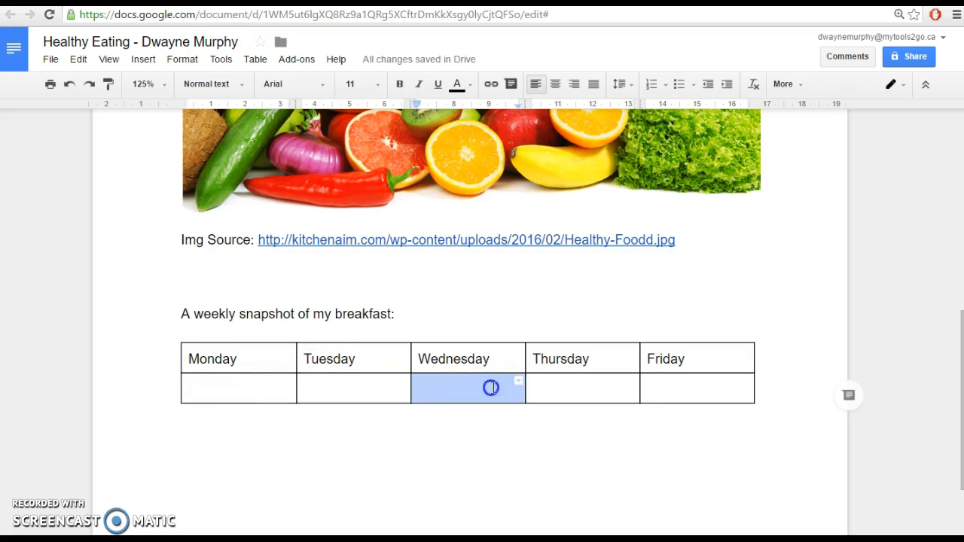
{"action": "double_click", "coordinate": [596, 390]}
{"action": "double_click", "coordinate": [673, 380]}
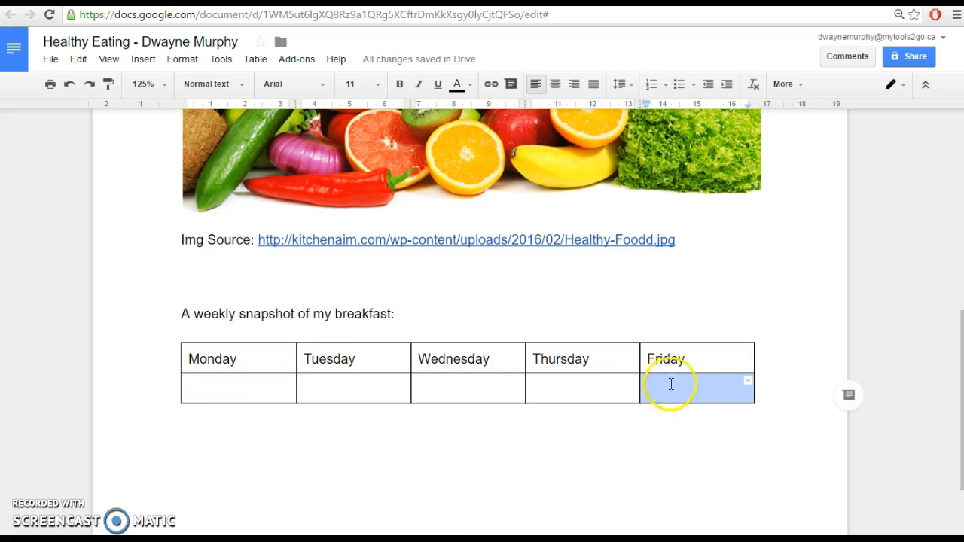
{"action": "double_click", "coordinate": [640, 435]}
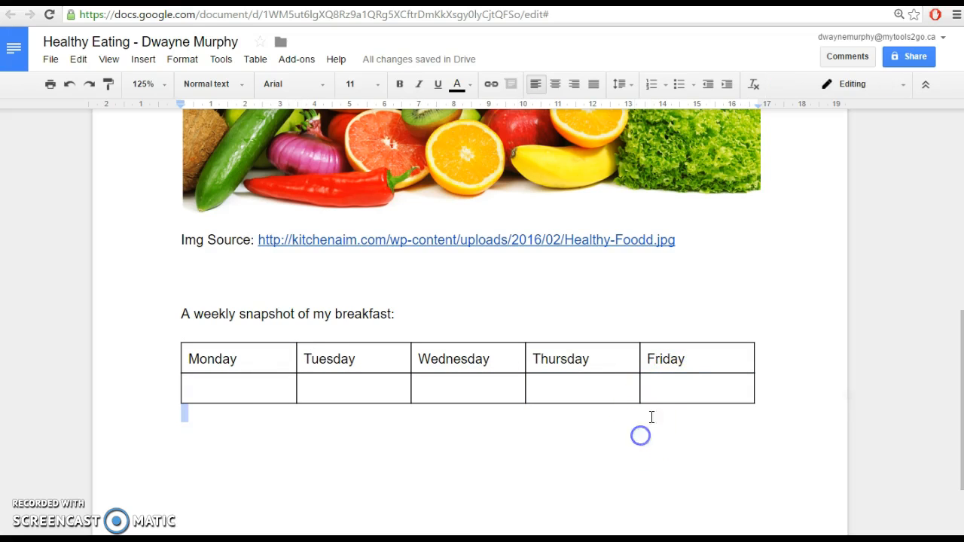
Enter the breakfast for Monday in the cell below it and correct its spelling to the suggested "Omelette"
{"action": "double_click", "coordinate": [262, 384]}
{"action": "left_click", "coordinate": [262, 384]}
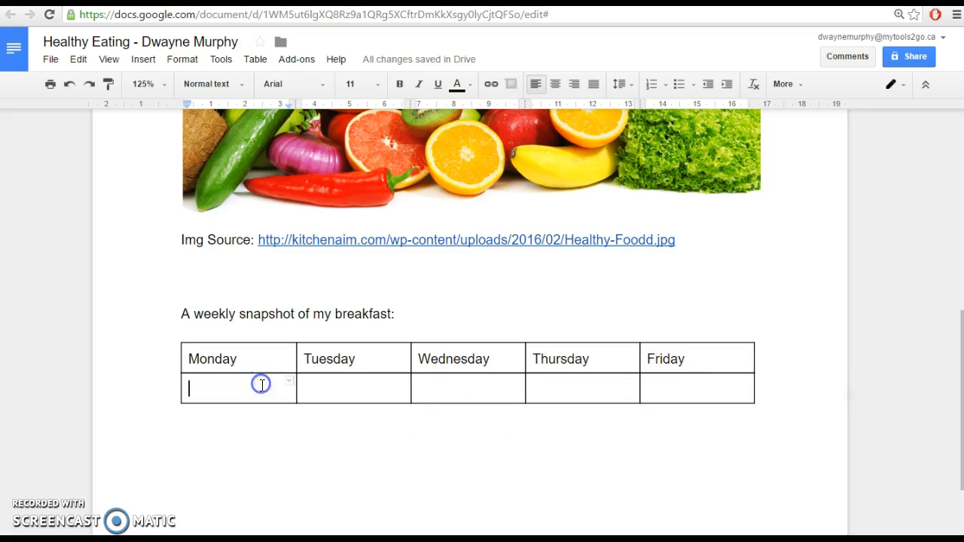
{"action": "type", "text": "Omlettte"}
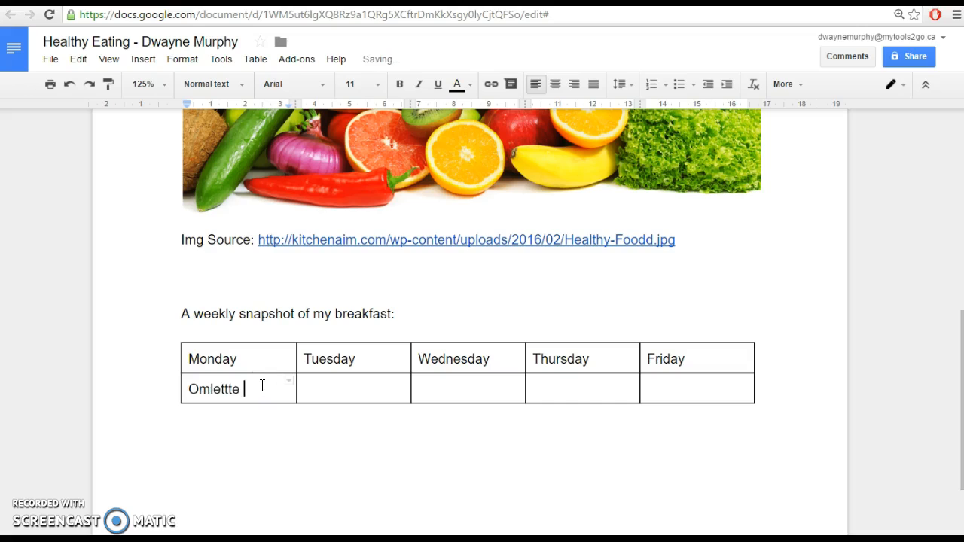
{"action": "left_click", "coordinate": [243, 392]}
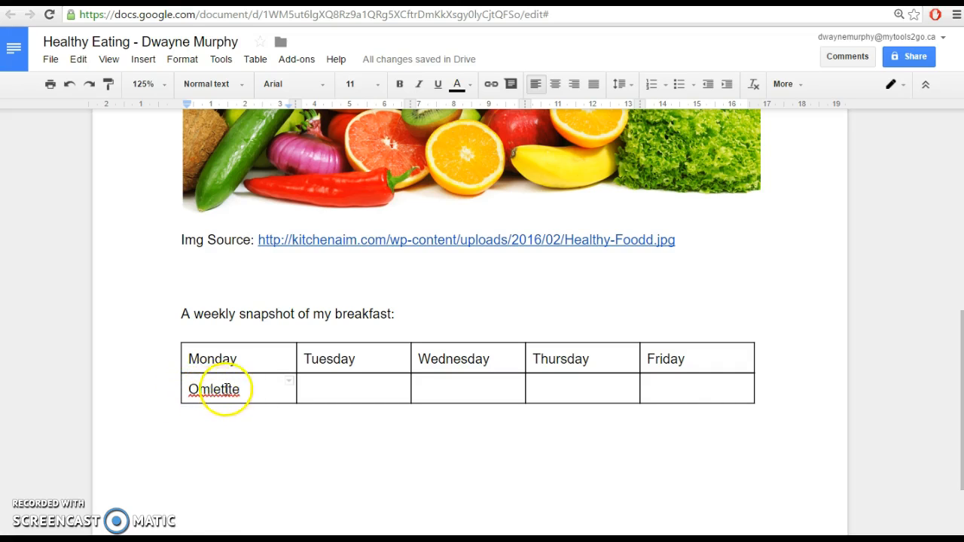
{"action": "right_click", "coordinate": [215, 390]}
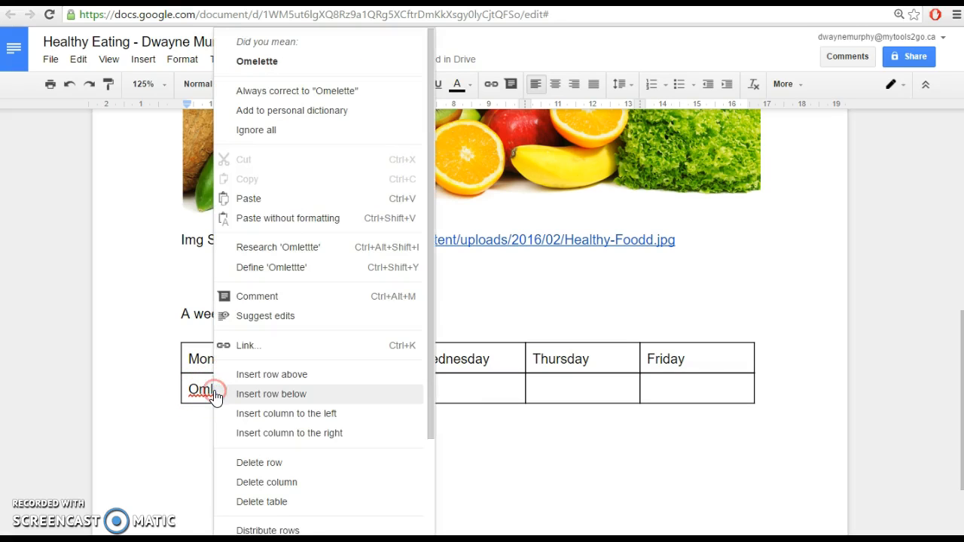
{"action": "right_click", "coordinate": [197, 392]}
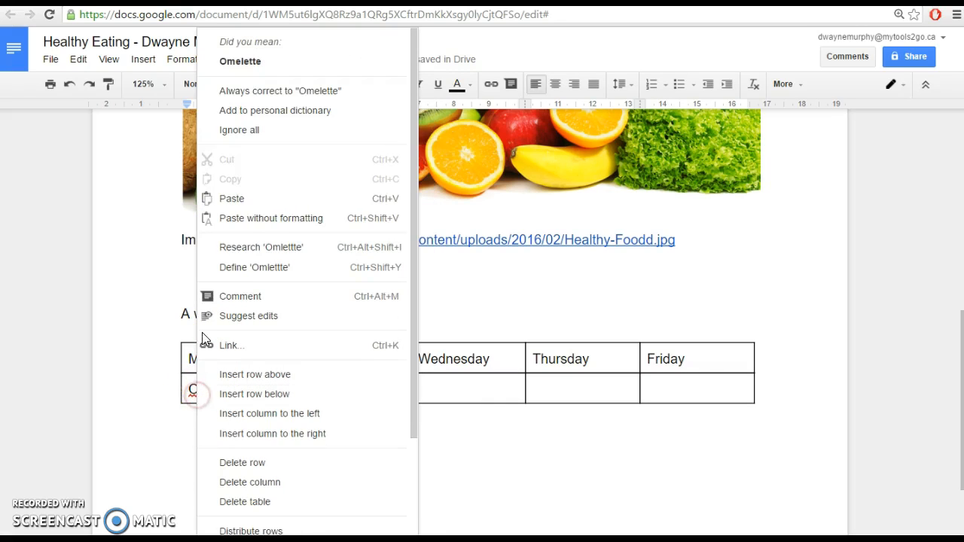
{"action": "left_click", "coordinate": [256, 65]}
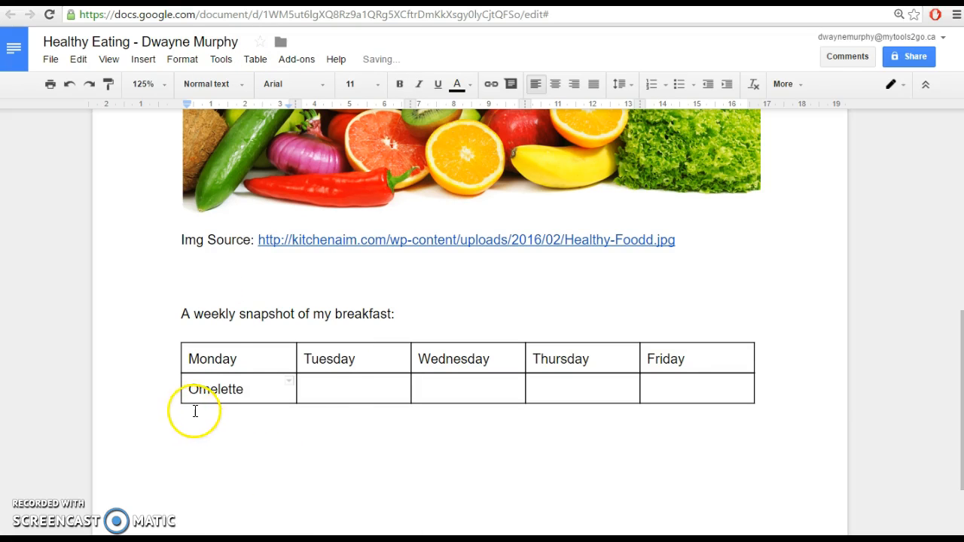
Enter the breakfast for Tuesday in the cell below it and correct its spelling to the suggested "Cheerios"
{"action": "left_click", "coordinate": [337, 384]}
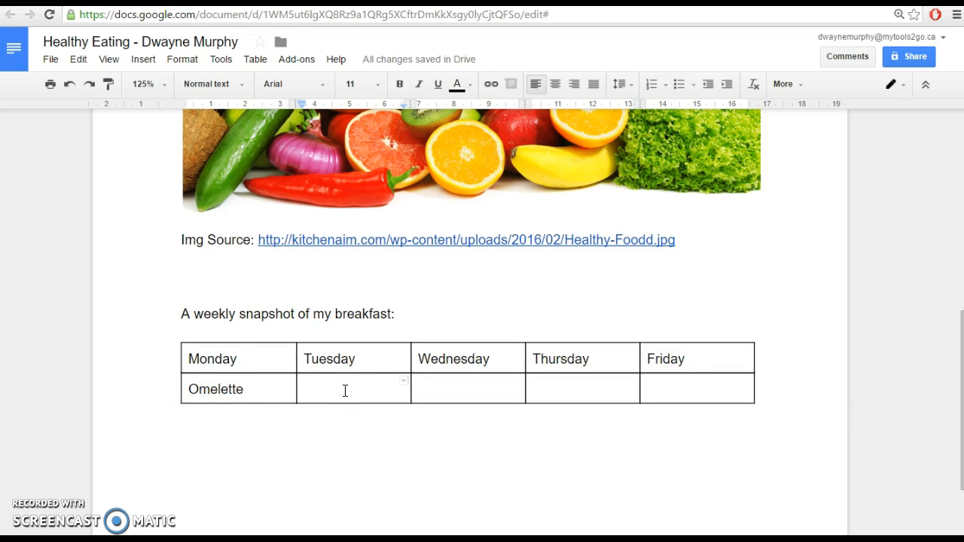
{"action": "type", "text": "Cherios"}
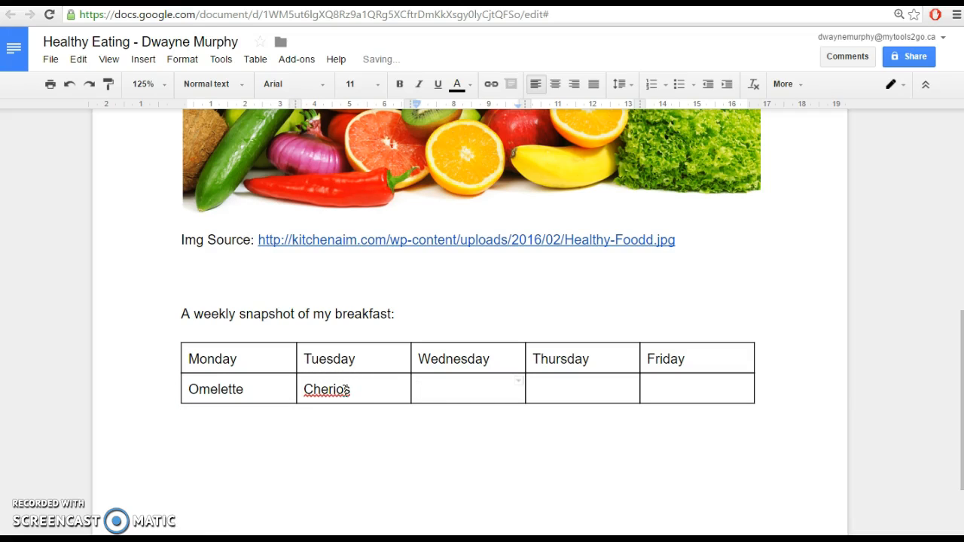
{"action": "right_click", "coordinate": [343, 390]}
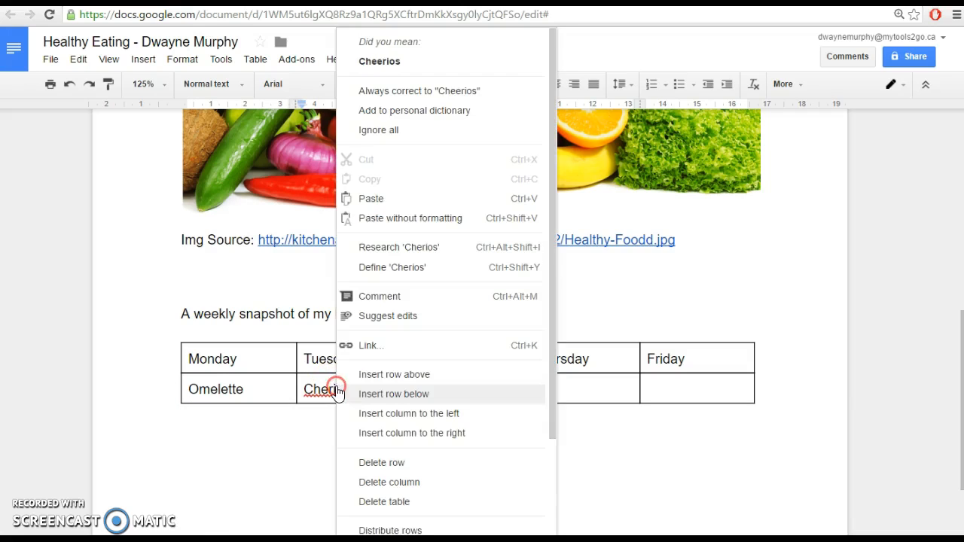
{"action": "left_click", "coordinate": [428, 65]}
Enter "Apples & Coffee" in the cell below Wednesday
{"action": "double_click", "coordinate": [452, 378]}
{"action": "left_click", "coordinate": [448, 388]}
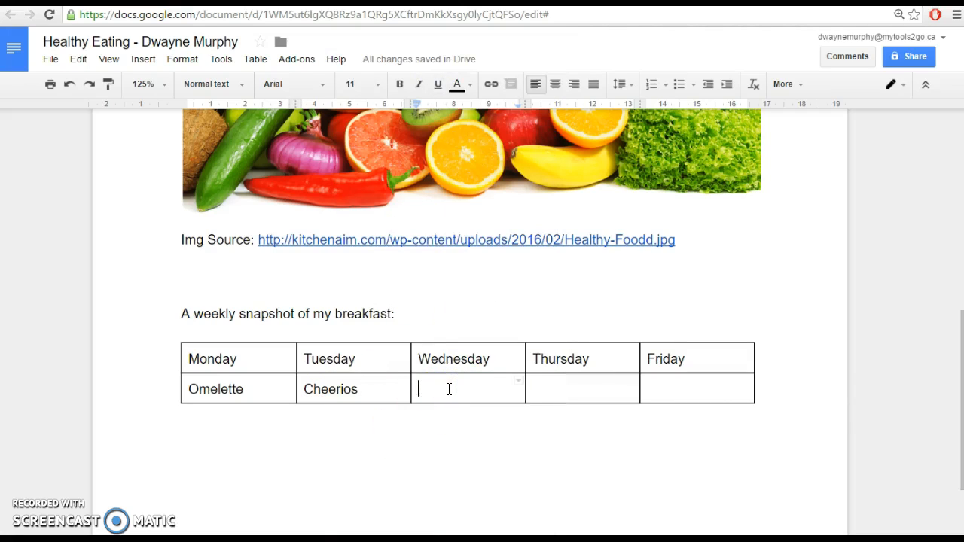
{"action": "type", "text": "F"}
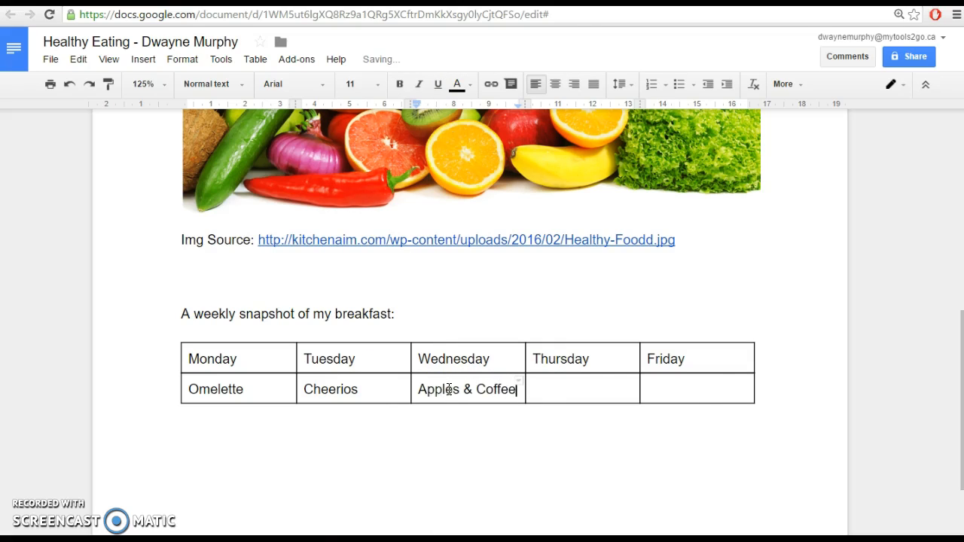
Enter "Steel cut oats" in the cell below Thursday and "Raisin Bran Cereal" in the cell below Friday
{"action": "double_click", "coordinate": [595, 388]}
{"action": "left_click", "coordinate": [594, 388]}
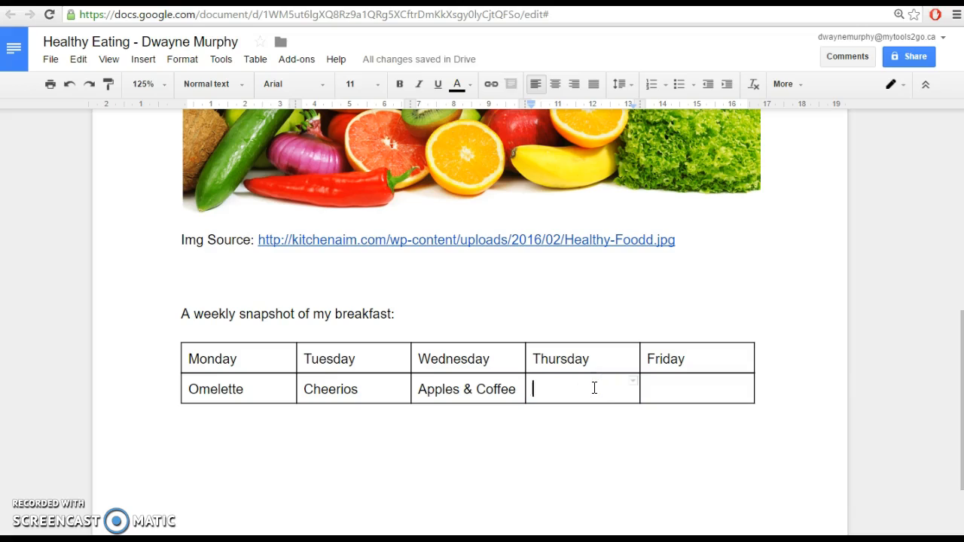
{"action": "type", "text": "Steel cut oats"}
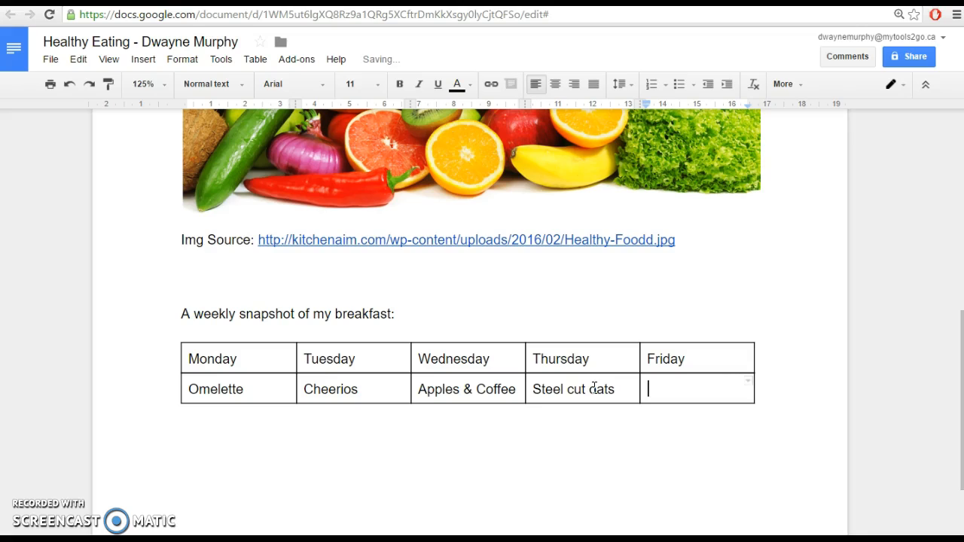
{"action": "type", "text": "Raisin"}
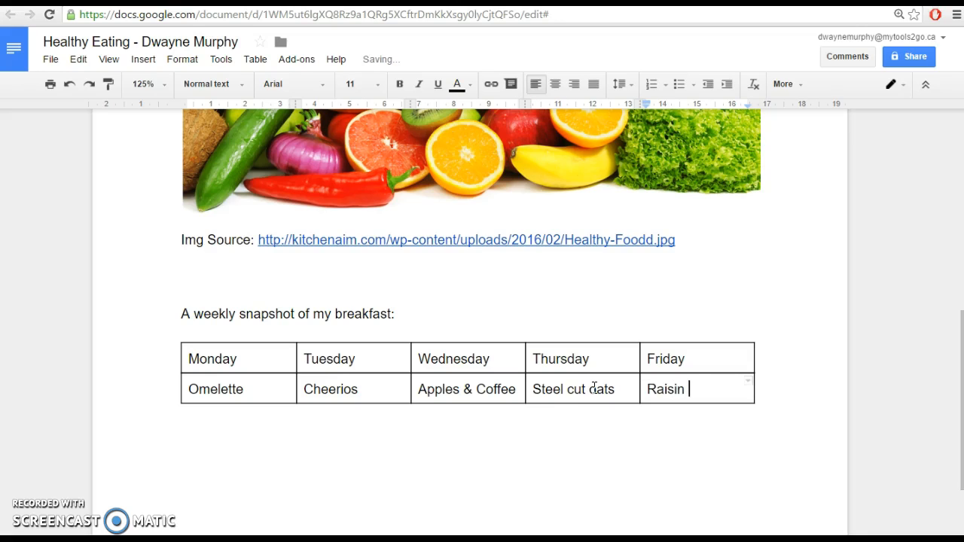
{"action": "type", "text": " Bran Cereal"}
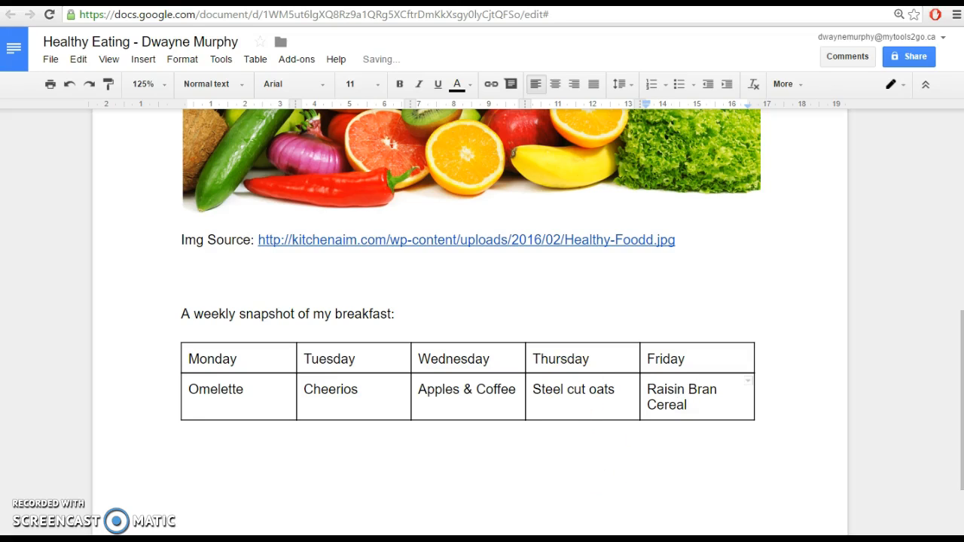
{"action": "left_click", "coordinate": [565, 465]}
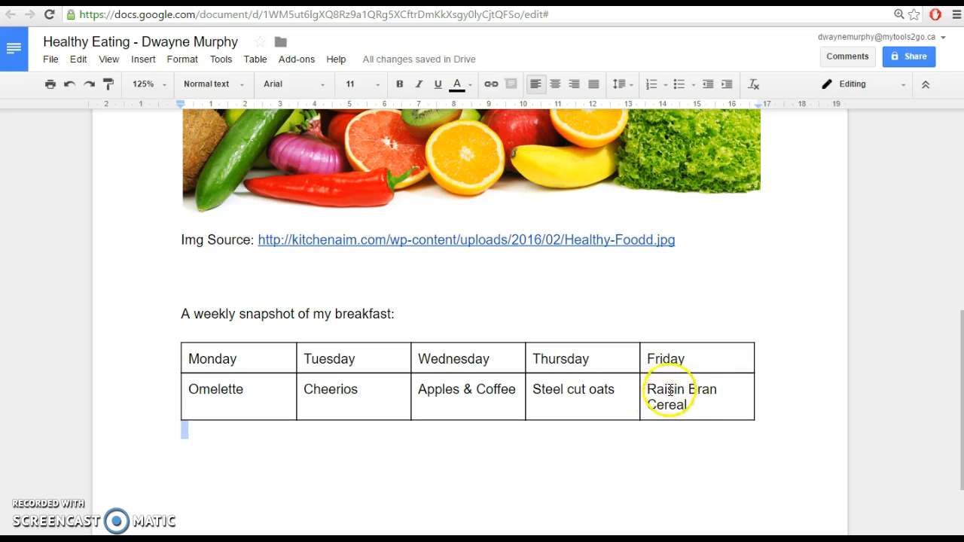
Set the cell background colour of the whole weekday heading row, Monday to Friday, to light green
{"action": "left_click", "coordinate": [691, 360]}
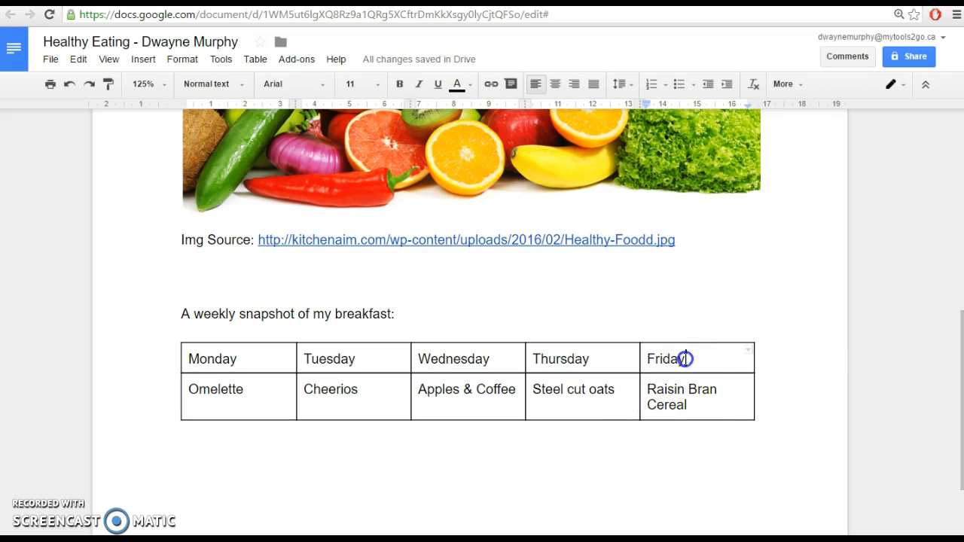
{"action": "left_click_drag", "start_coordinate": [692, 360], "coordinate": [257, 368]}
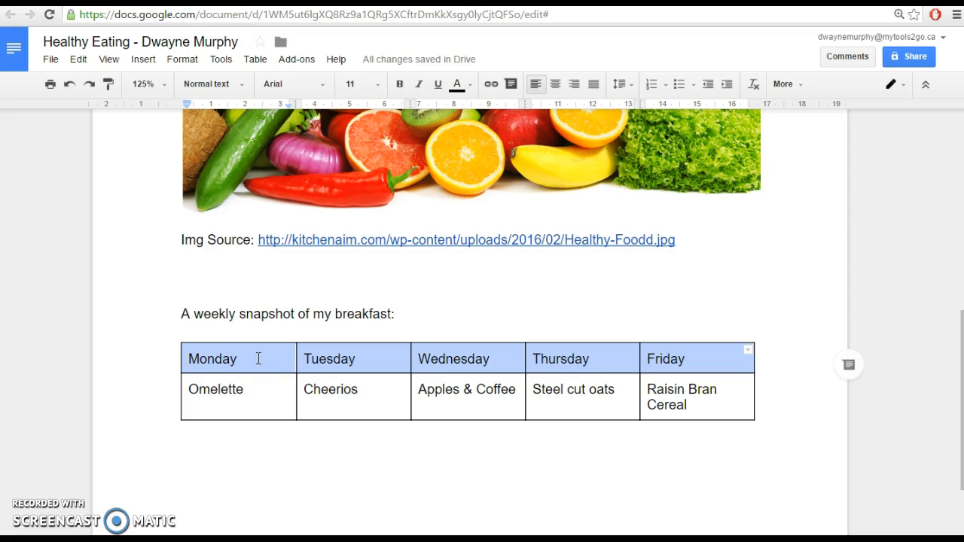
{"action": "right_click", "coordinate": [376, 359]}
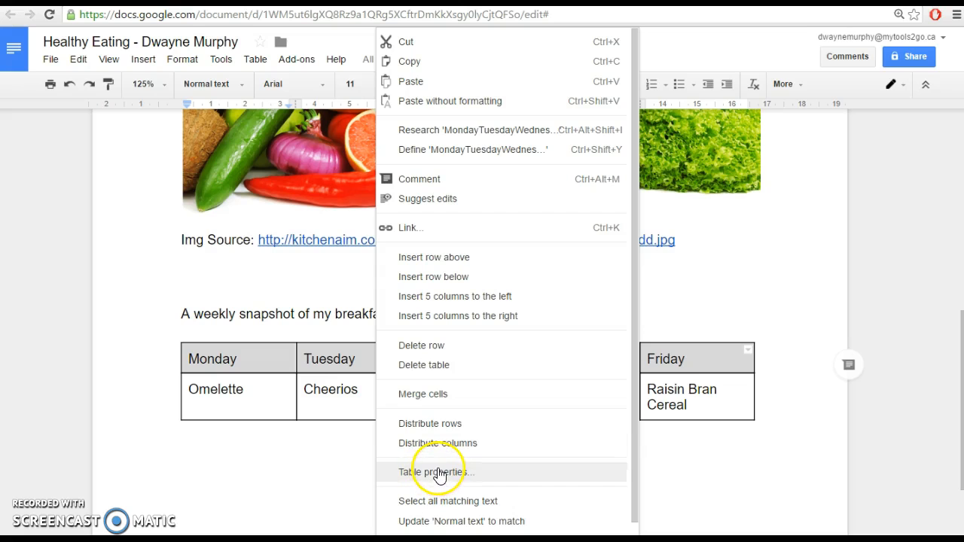
{"action": "left_click", "coordinate": [440, 472]}
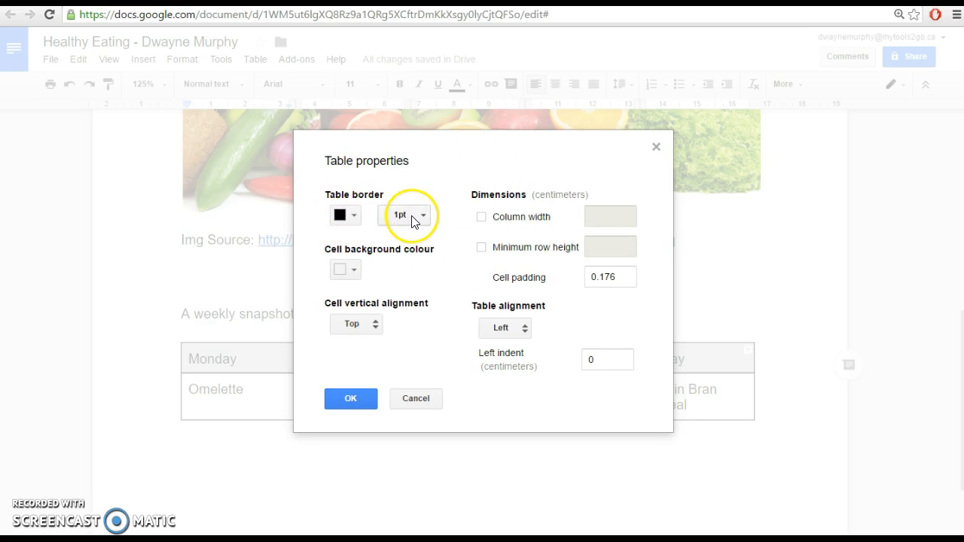
{"action": "left_click", "coordinate": [351, 271]}
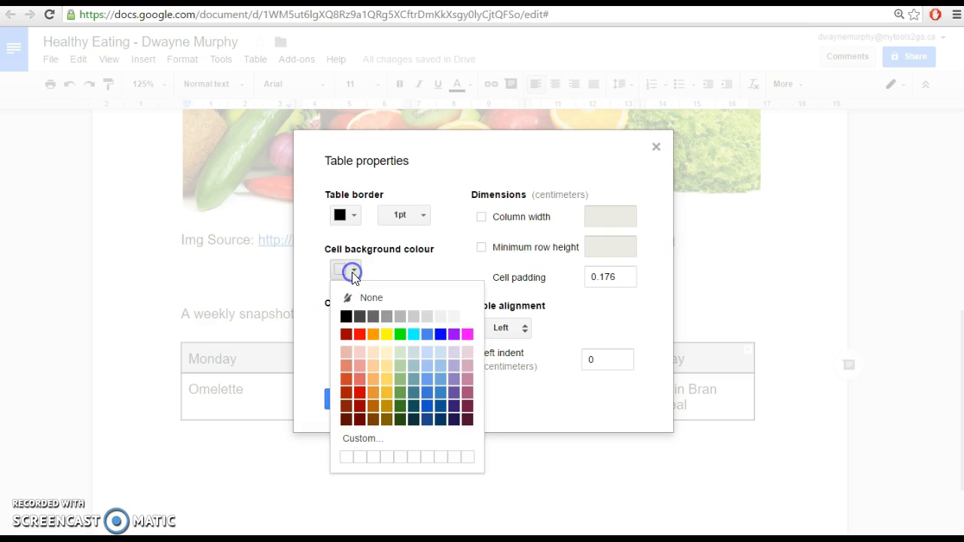
{"action": "left_click", "coordinate": [400, 354]}
{"action": "left_click", "coordinate": [351, 398]}
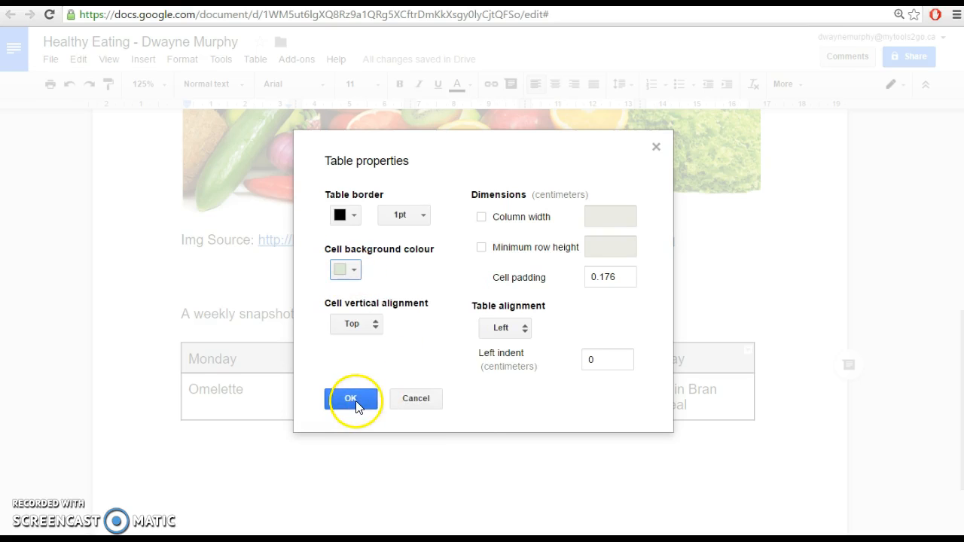
{"action": "left_click", "coordinate": [334, 441]}
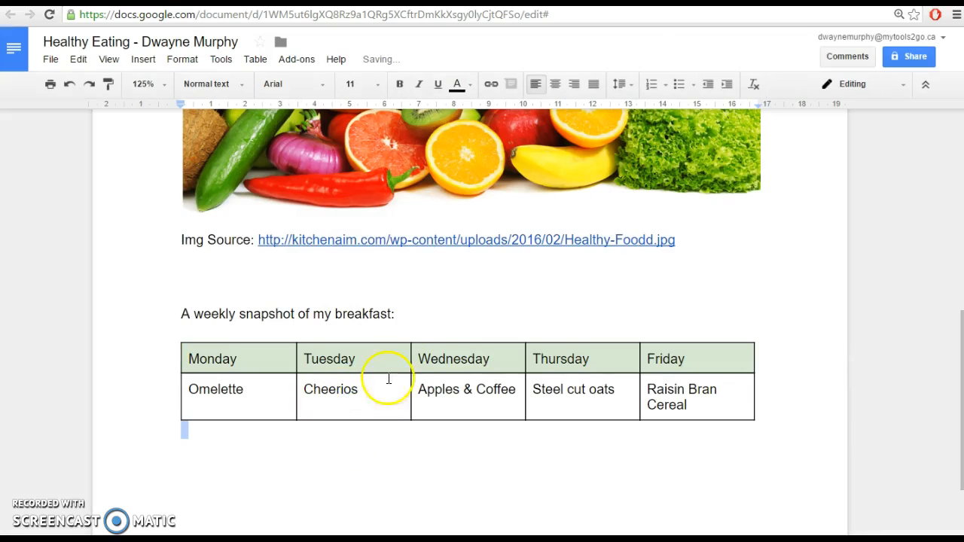
{"action": "scroll", "coordinate": [422, 419], "scroll_direction": "up", "scroll_amount": 5}
{"action": "scroll", "coordinate": [424, 420], "scroll_direction": "up", "scroll_amount": 1}
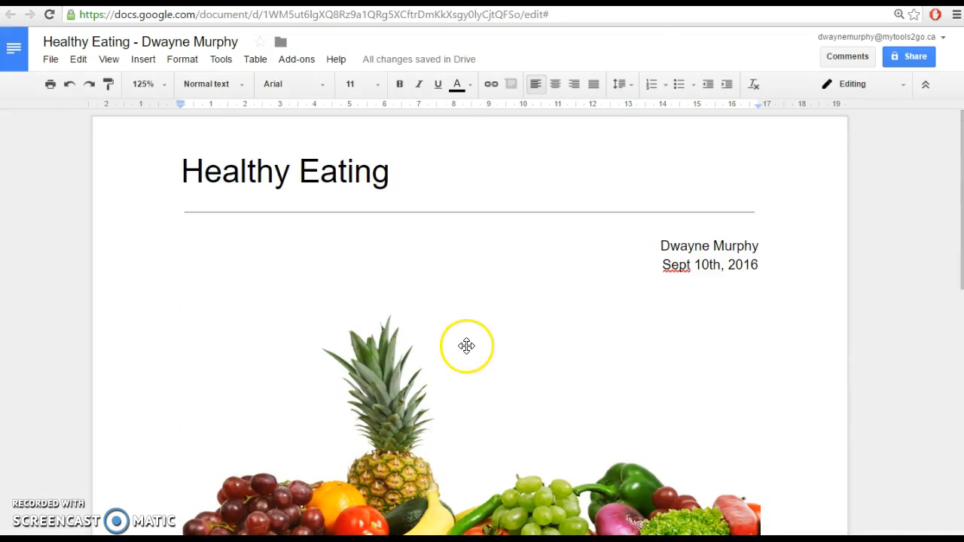
Add the line "Three good websites about health are:" below the breakfast table and start a numbered list under it
{"action": "scroll", "coordinate": [527, 281], "scroll_direction": "down", "scroll_amount": 5}
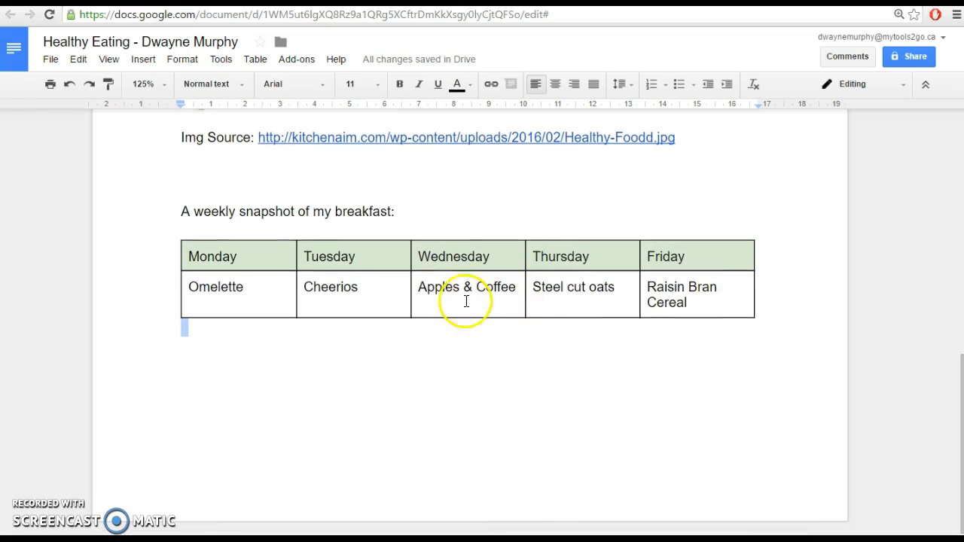
{"action": "scroll", "coordinate": [482, 294], "scroll_direction": "up", "scroll_amount": 8}
{"action": "scroll", "coordinate": [517, 318], "scroll_direction": "down", "scroll_amount": 5}
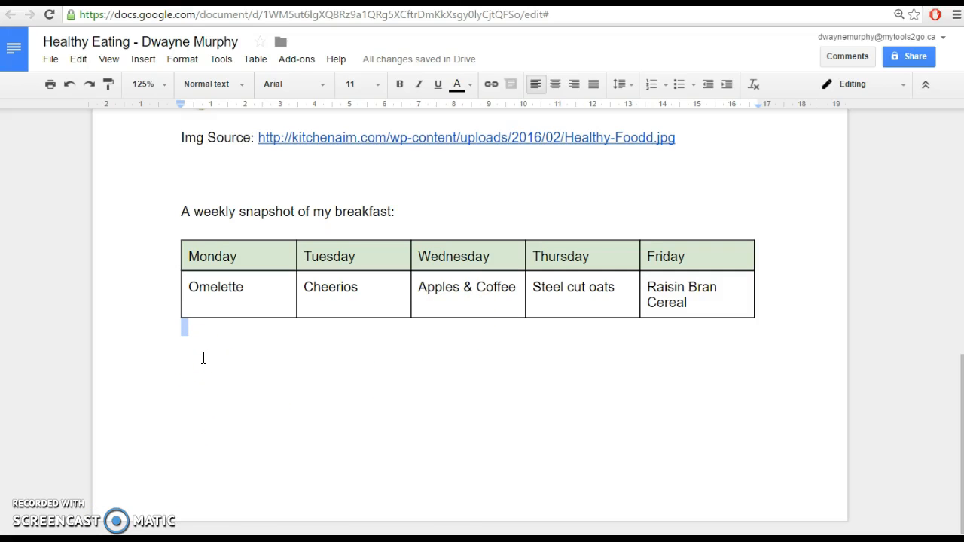
{"action": "left_click", "coordinate": [188, 336]}
{"action": "left_click", "coordinate": [173, 341]}
{"action": "type", "text": "Th"}
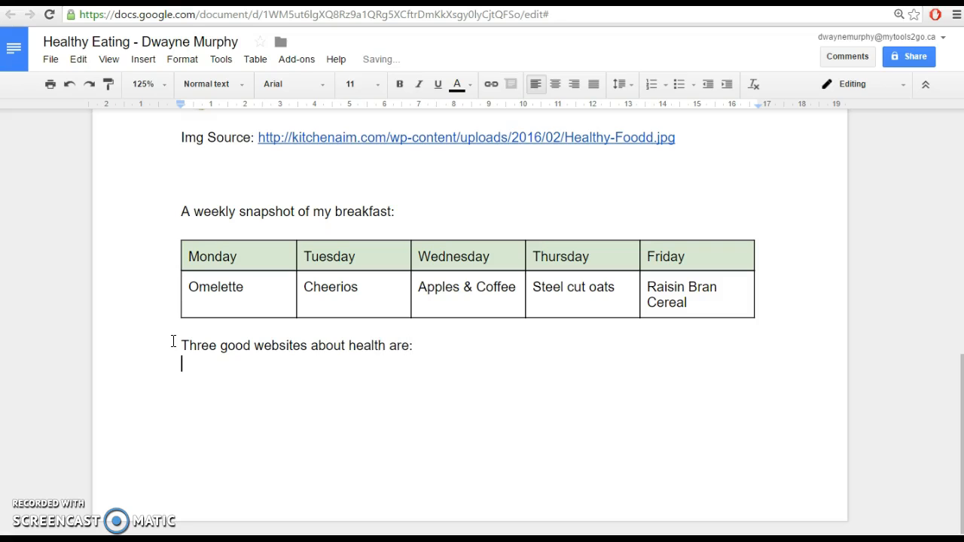
{"action": "left_click", "coordinate": [654, 83]}
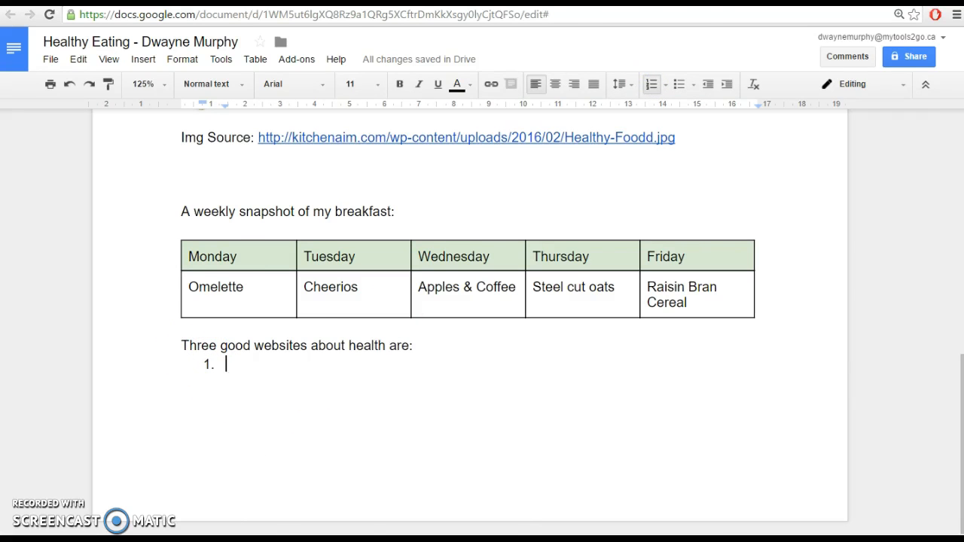
Switch to the Google search for healthy food and go from the image results to the general web results
{"action": "key", "text": "ctrl+Tab"}
{"action": "left_click", "coordinate": [934, 153]}
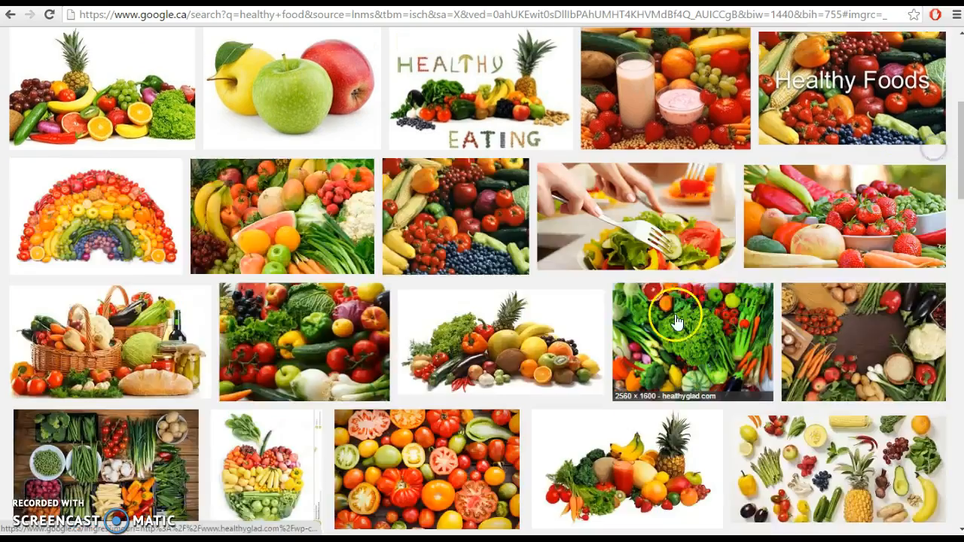
{"action": "scroll", "coordinate": [675, 320], "scroll_direction": "up", "scroll_amount": 5}
{"action": "left_click", "coordinate": [98, 89]}
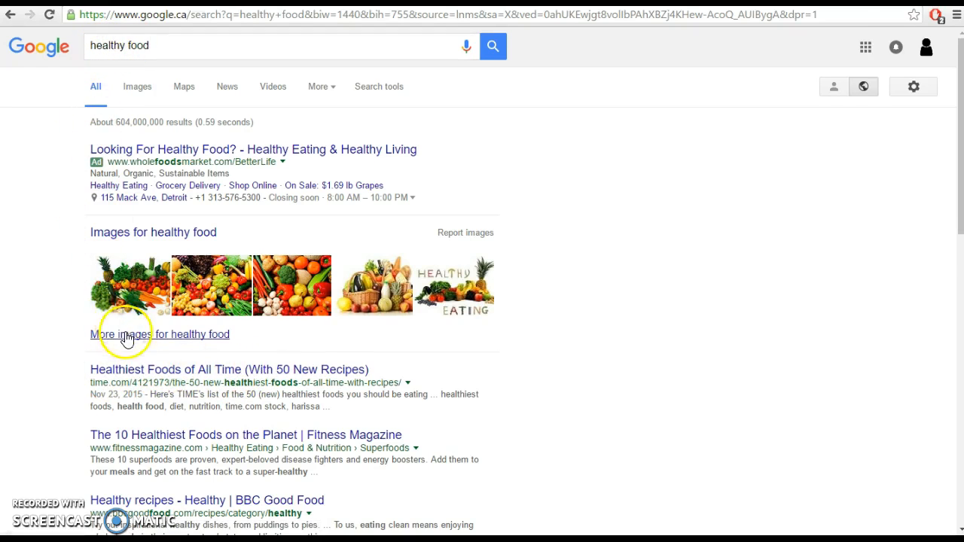
{"action": "scroll", "coordinate": [126, 332], "scroll_direction": "down", "scroll_amount": 2}
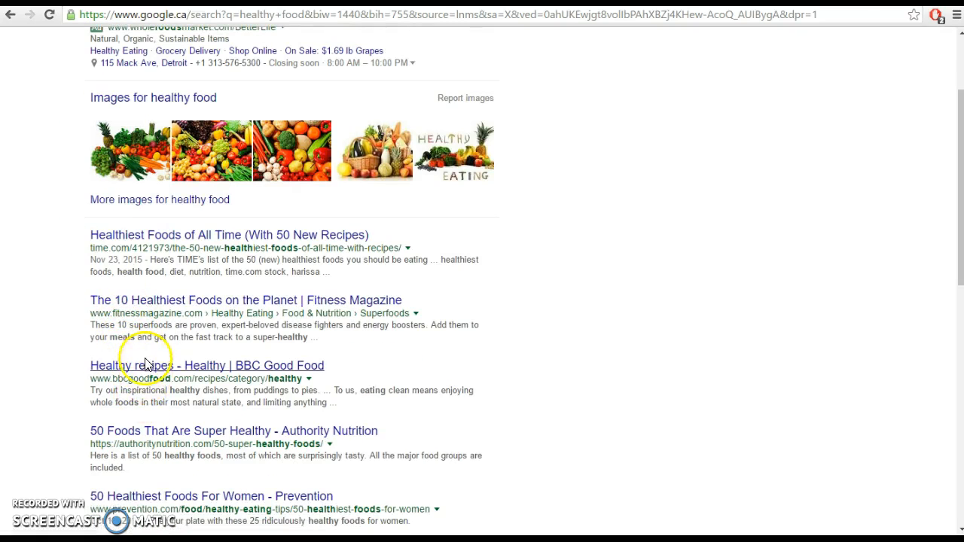
{"action": "scroll", "coordinate": [147, 452], "scroll_direction": "down", "scroll_amount": 2}
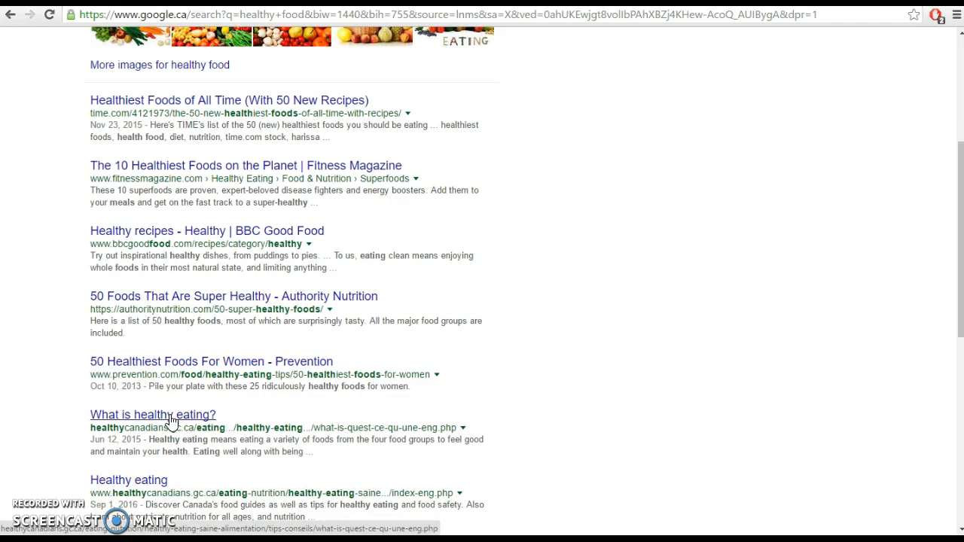
Open the results "What is healthy eating?" and "Healthiest Foods of All Time (With 50 New Recipes)" in new tabs
{"action": "right_click", "coordinate": [172, 422]}
{"action": "left_click", "coordinate": [181, 424]}
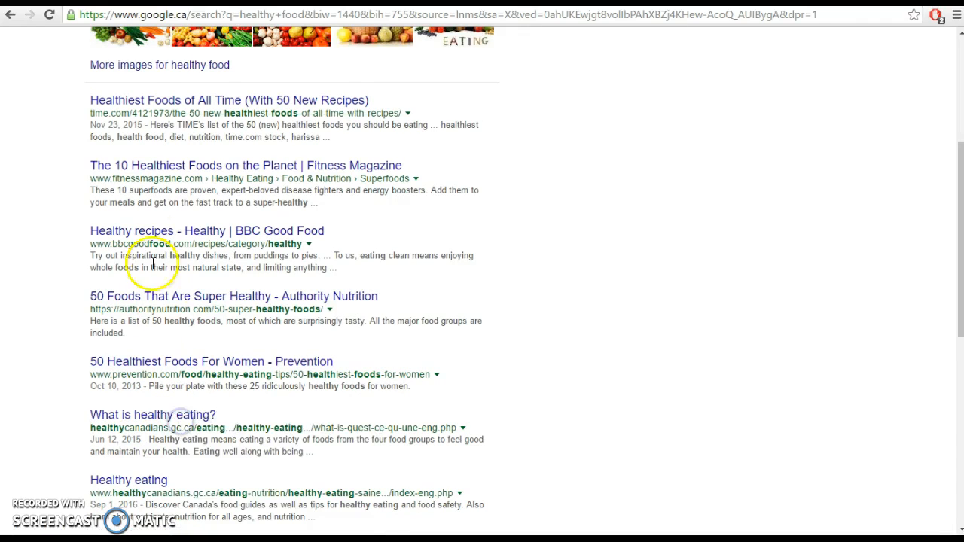
{"action": "right_click", "coordinate": [156, 106]}
{"action": "left_click", "coordinate": [166, 127]}
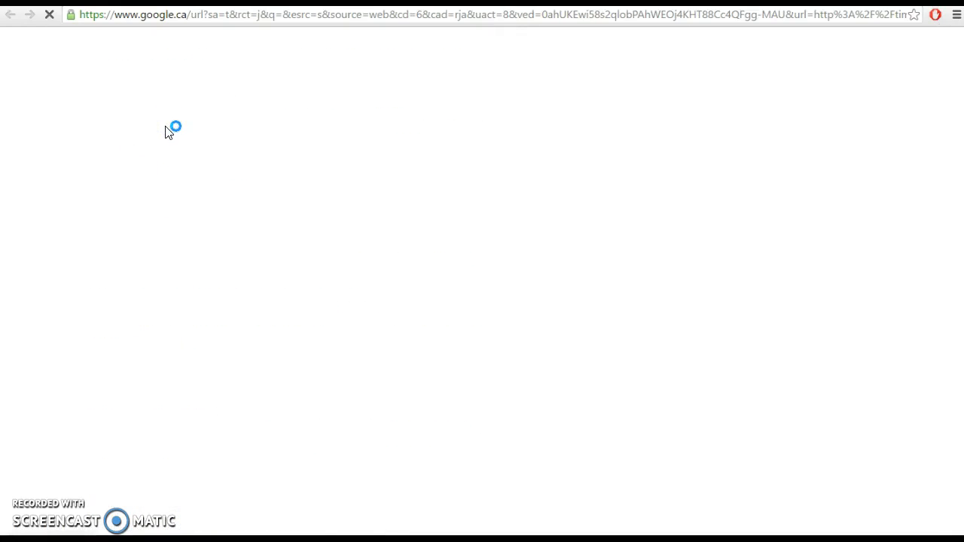
Copy the time.com article's web address and paste it into the document as a linked first item of the numbered list
{"action": "left_click", "coordinate": [149, 16]}
{"action": "right_click", "coordinate": [150, 21]}
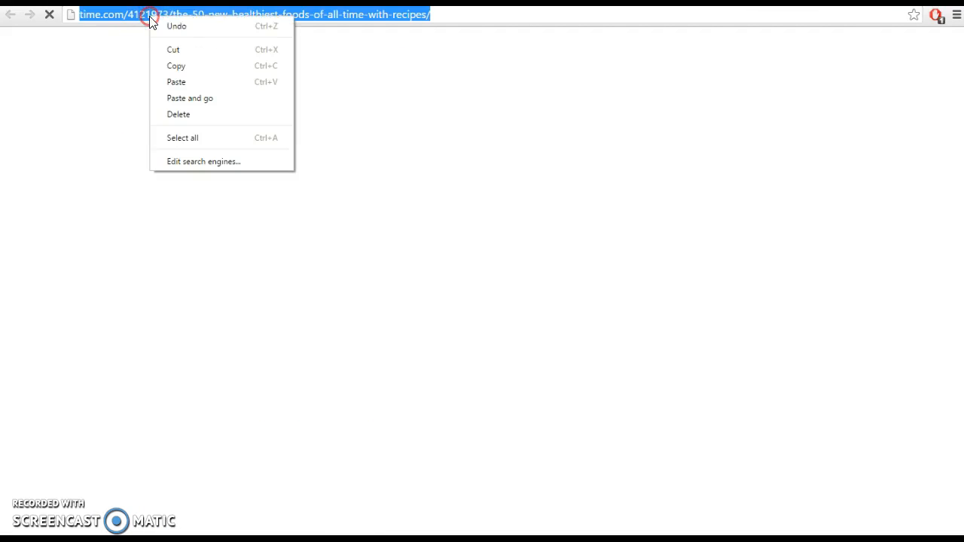
{"action": "left_click", "coordinate": [169, 67]}
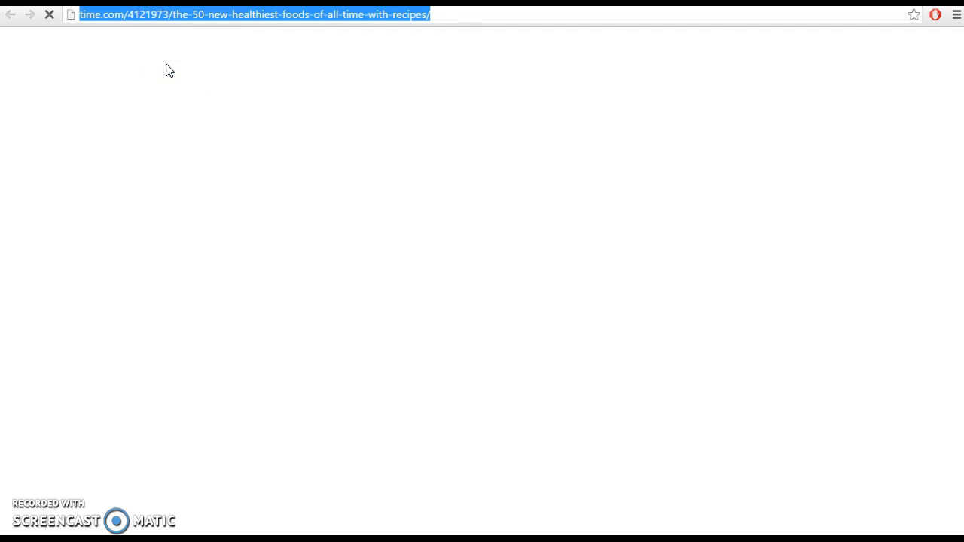
{"action": "left_click", "coordinate": [124, 2]}
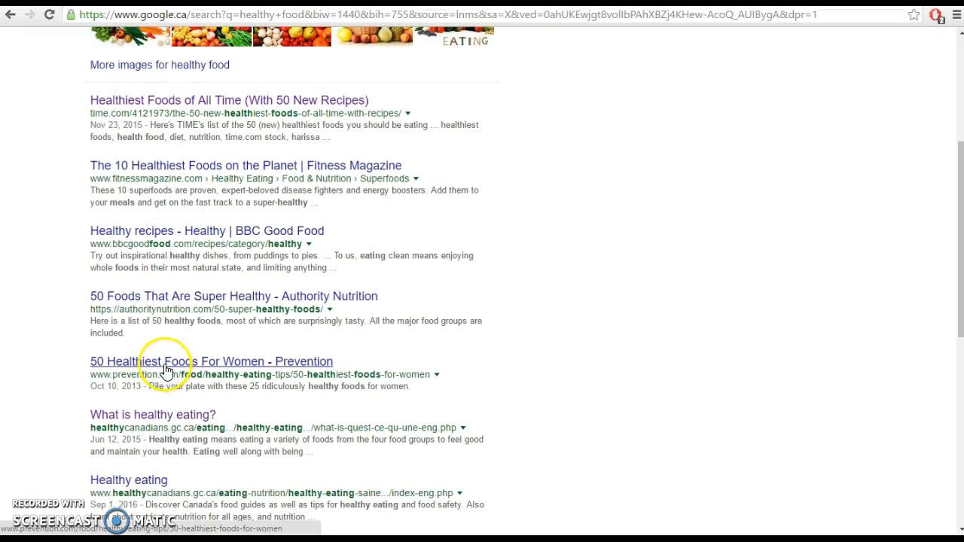
{"action": "right_click", "coordinate": [138, 419]}
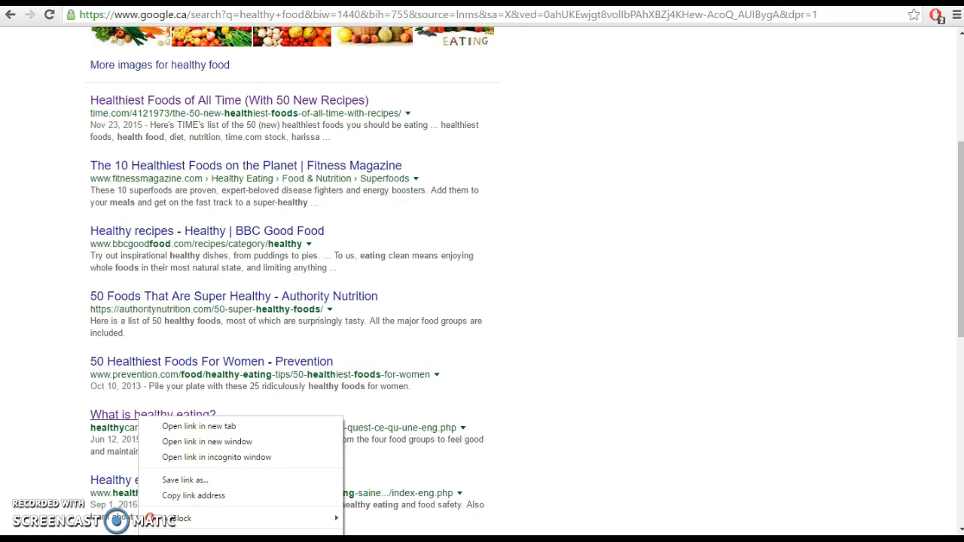
{"action": "key", "text": "ctrl+Tab"}
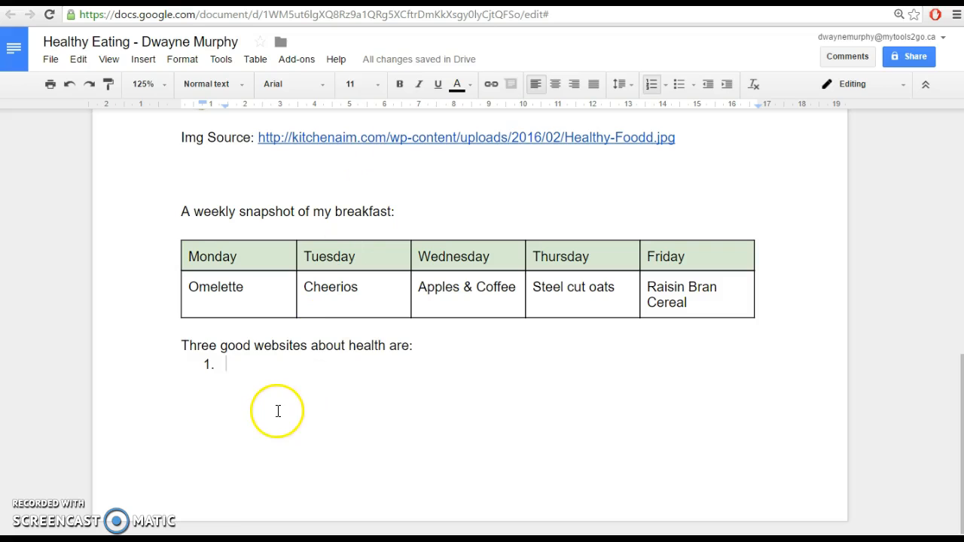
{"action": "key", "text": "ctrl+v"}
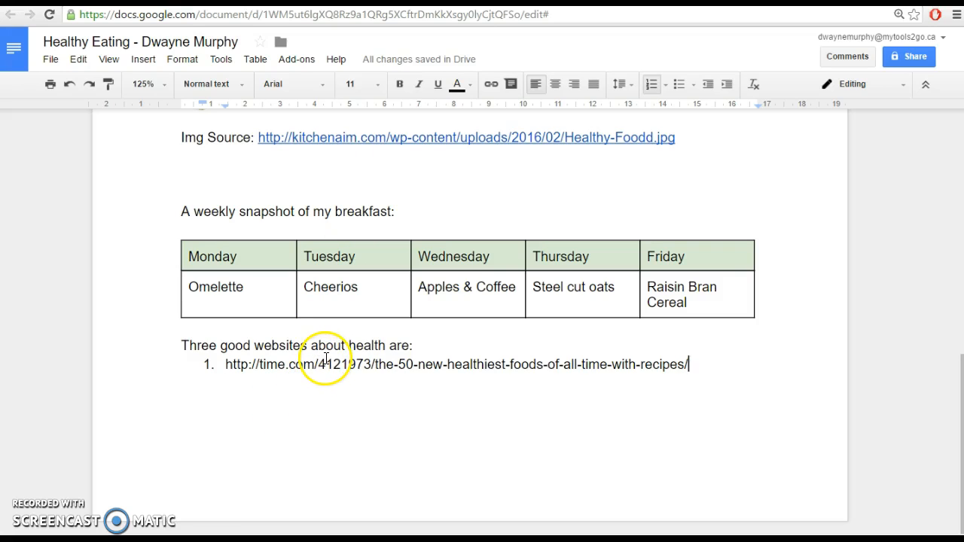
{"action": "key", "text": "Return"}
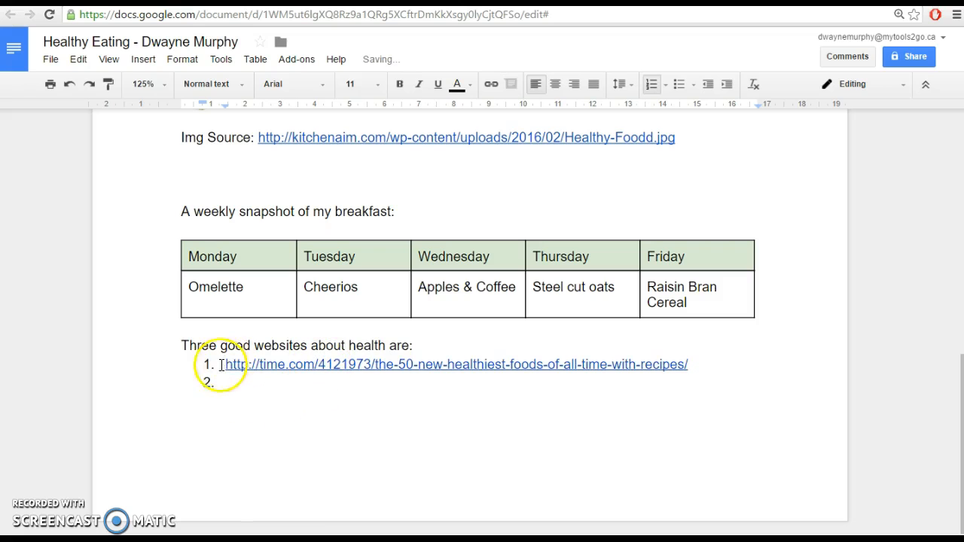
Enter "Government of Canada health food site" as the second item of the numbered list
{"action": "left_click", "coordinate": [622, 364]}
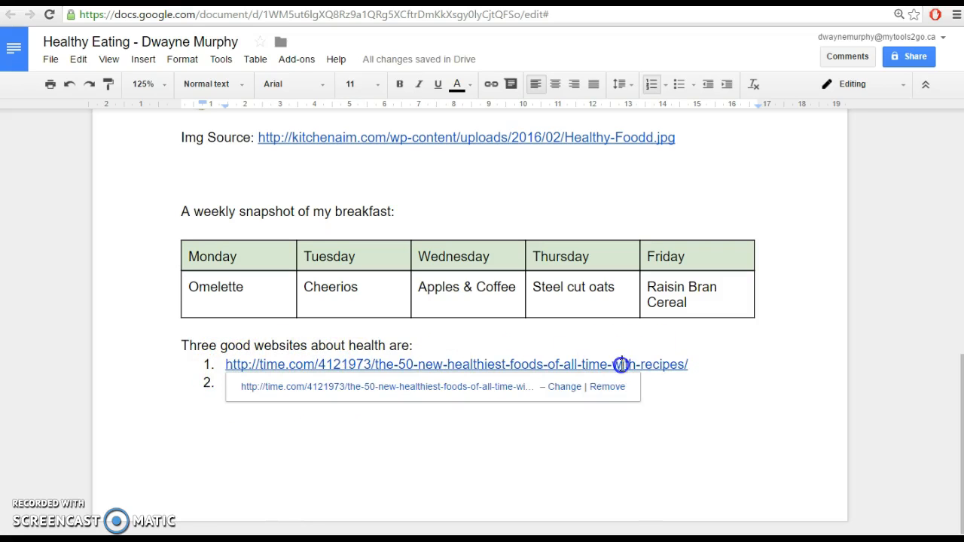
{"action": "left_click", "coordinate": [210, 383]}
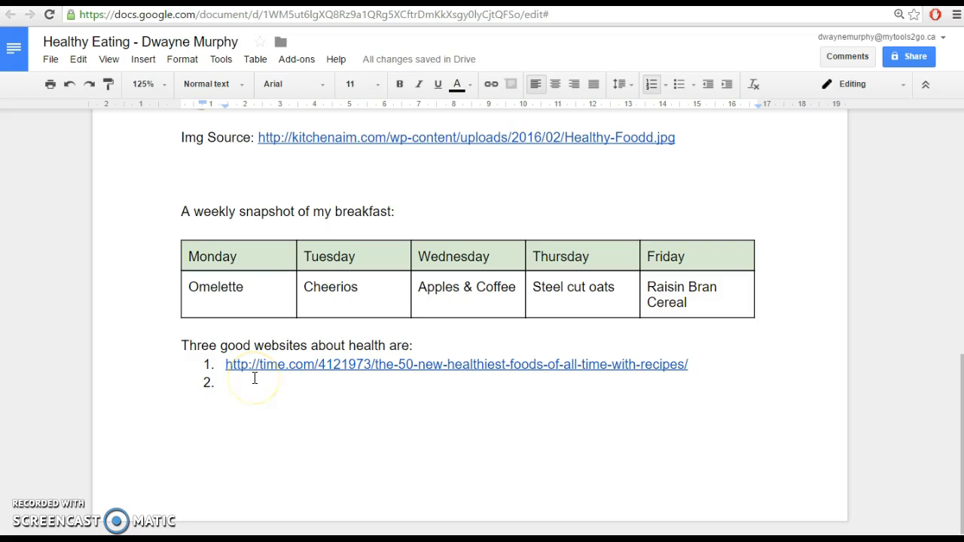
{"action": "type", "text": "Gov"}
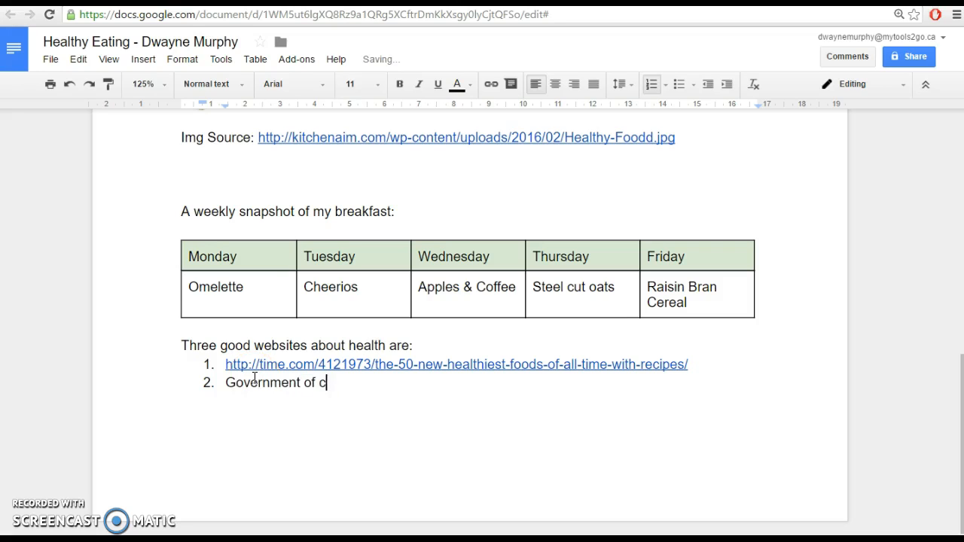
{"action": "type", "text": "ernment of Canada health food site"}
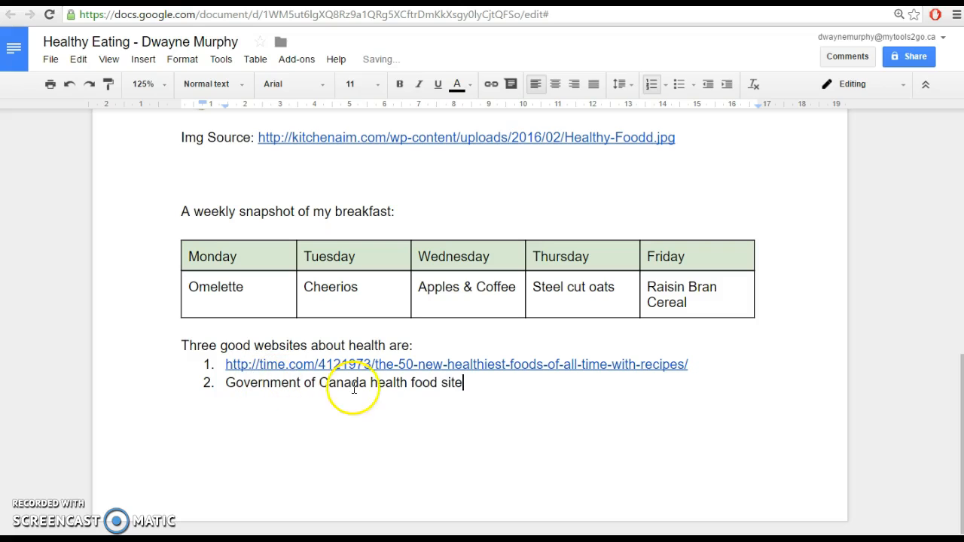
Copy the web address of the Government of Canada page "What is healthy eating?" and return to the document
{"action": "left_click", "coordinate": [678, 2]}
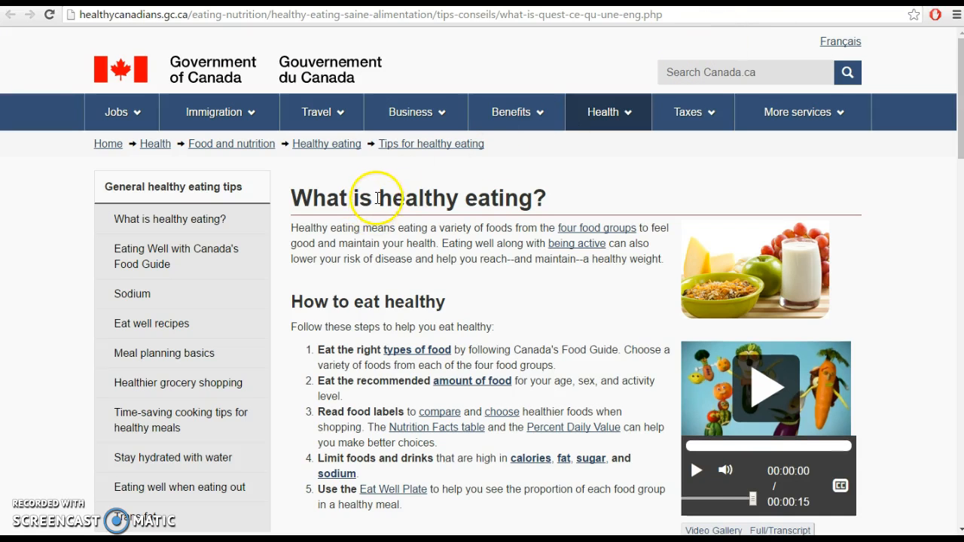
{"action": "left_click", "coordinate": [280, 21]}
{"action": "right_click", "coordinate": [283, 21]}
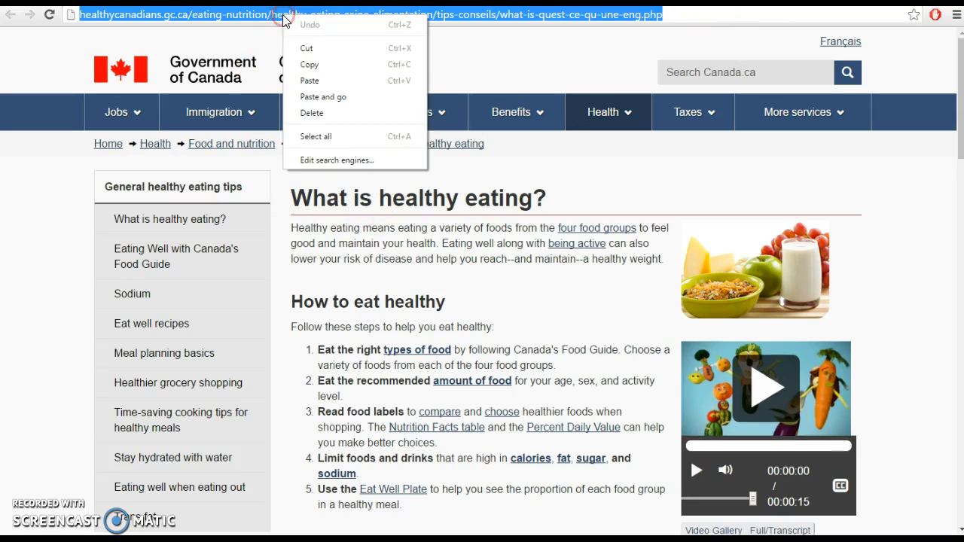
{"action": "left_click", "coordinate": [312, 65]}
{"action": "left_click", "coordinate": [392, 2]}
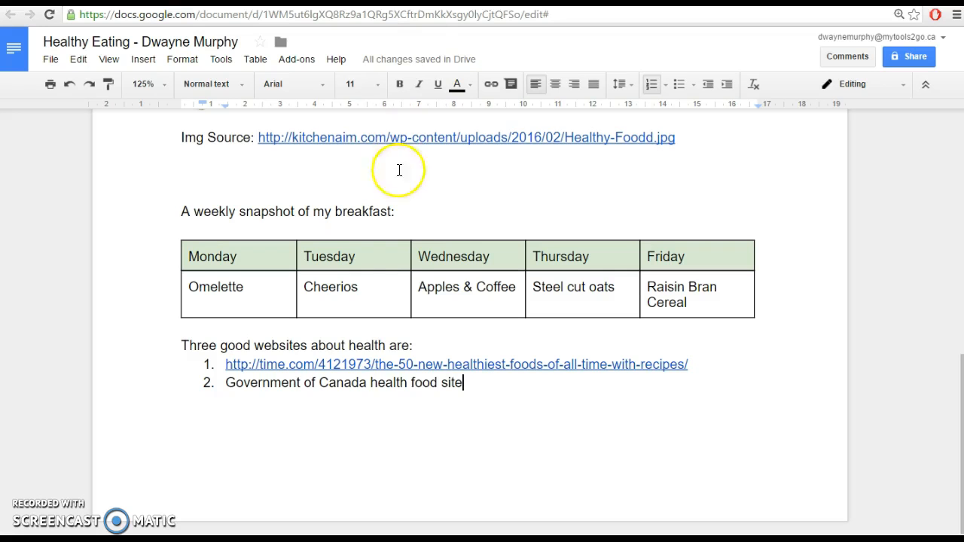
Link the text "Government of Canada health food site" to the copied healthycanadians.gc.ca address
{"action": "left_click", "coordinate": [464, 384]}
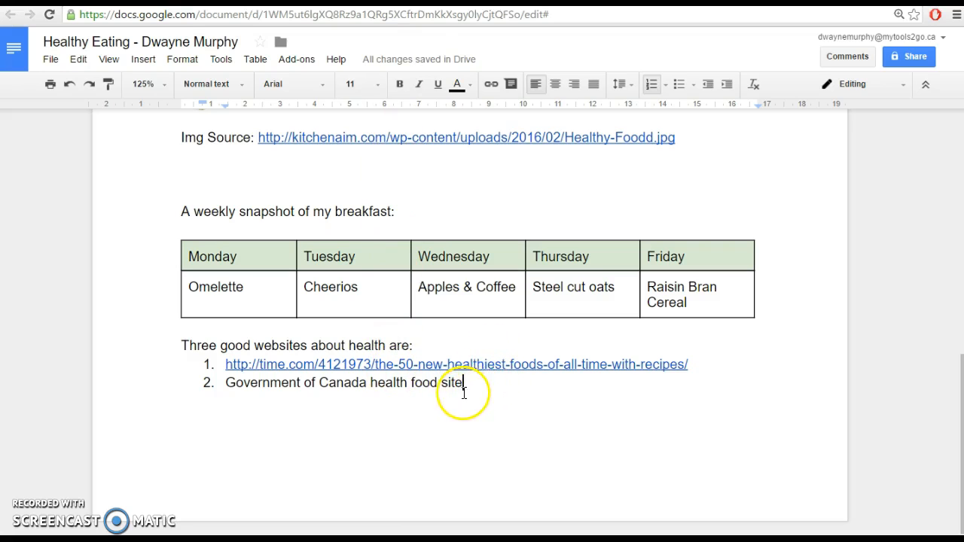
{"action": "mouse_move", "coordinate": [466, 383]}
{"action": "left_mouse_down"}
{"action": "mouse_move", "coordinate": [316, 382]}
{"action": "mouse_move", "coordinate": [236, 366]}
{"action": "mouse_move", "coordinate": [228, 384]}
{"action": "left_mouse_up"}
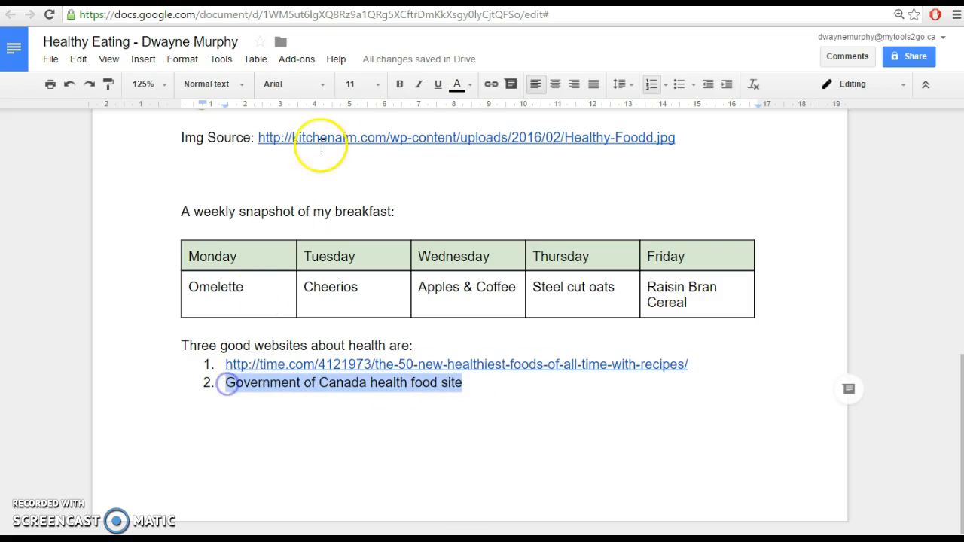
{"action": "left_click", "coordinate": [491, 92]}
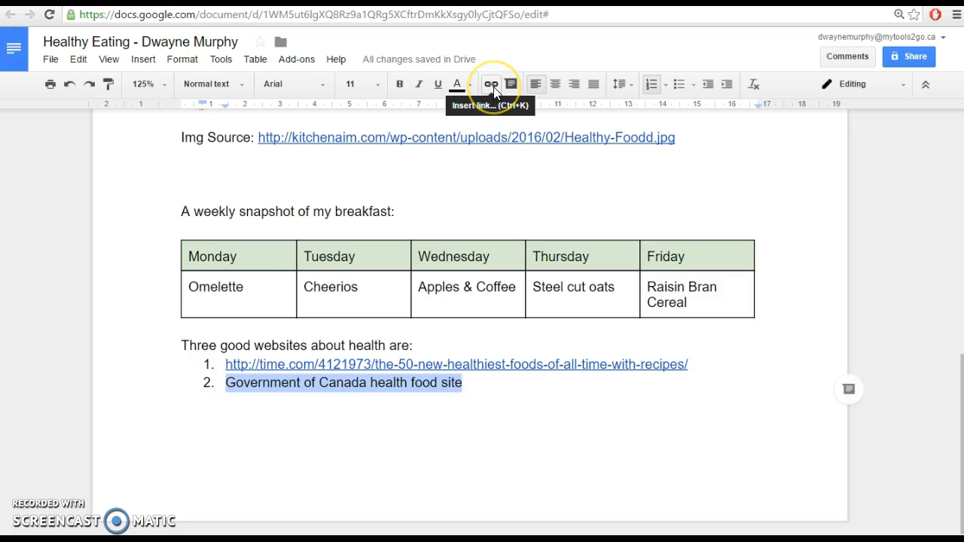
{"action": "left_click", "coordinate": [494, 89]}
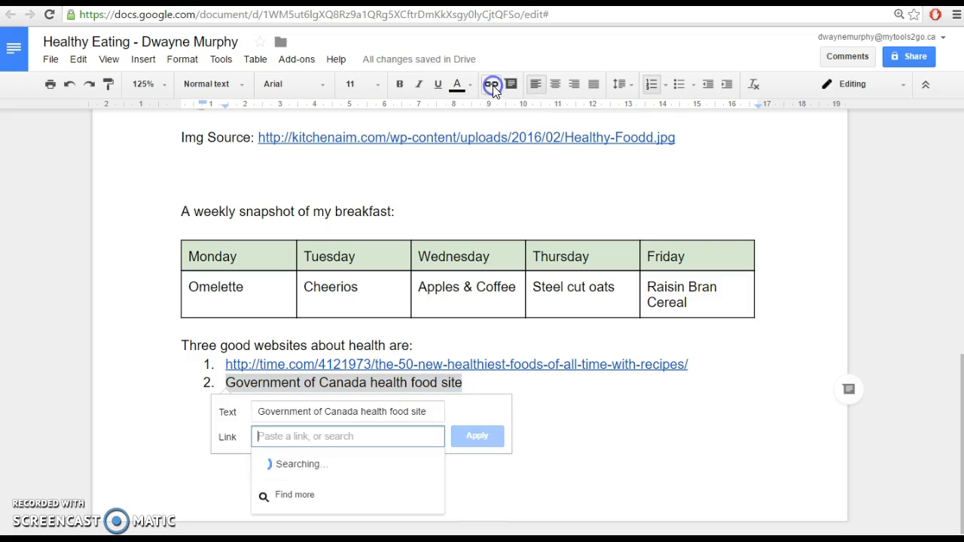
{"action": "left_click", "coordinate": [419, 455]}
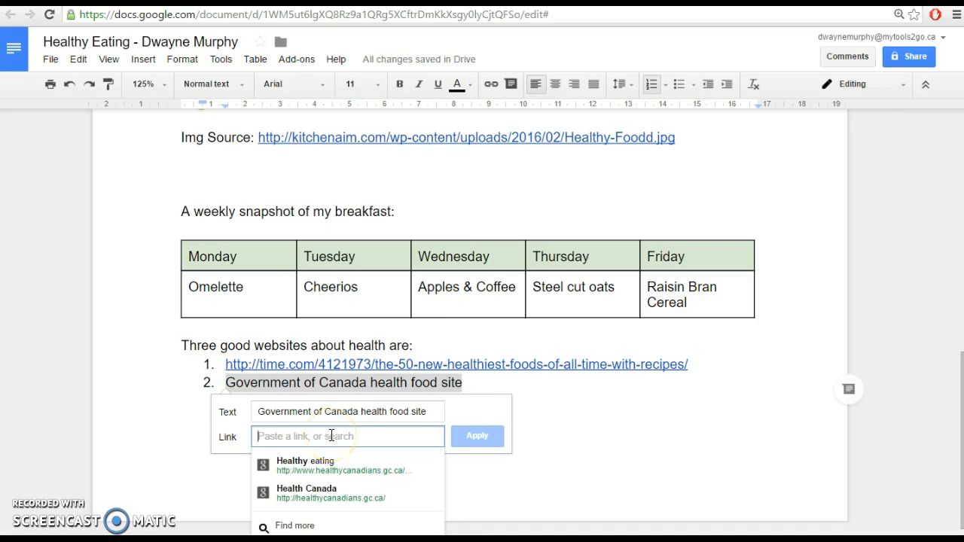
{"action": "key", "text": "ctrl+v"}
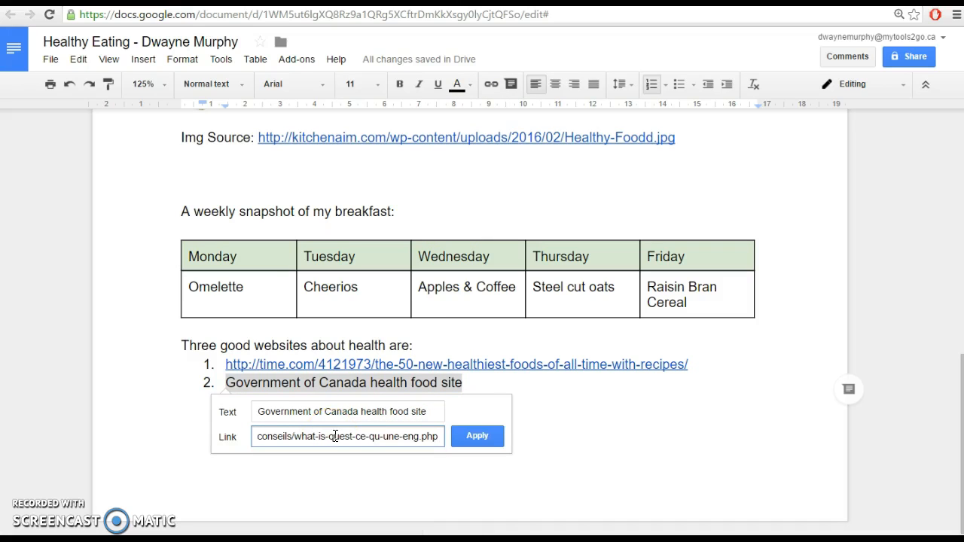
{"action": "left_click_drag", "start_coordinate": [256, 437], "coordinate": [448, 459]}
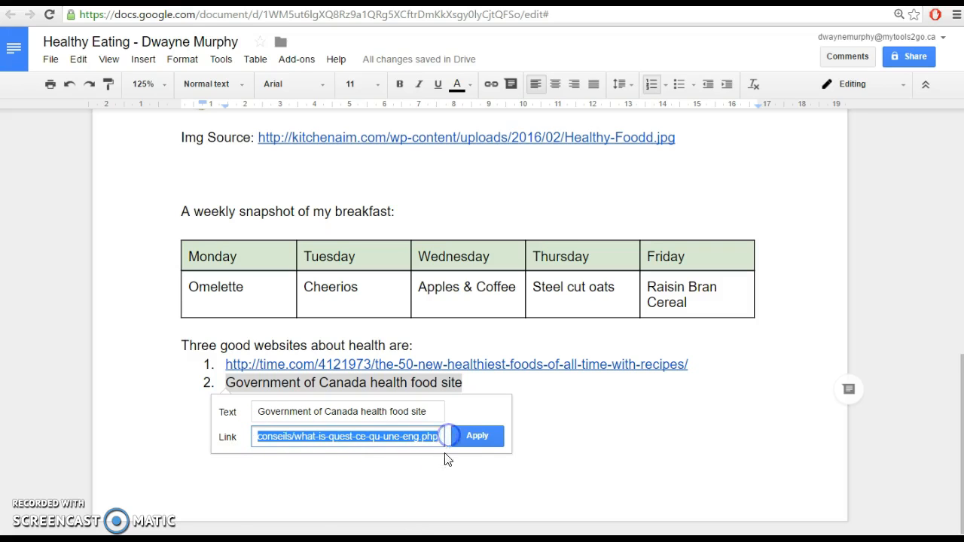
{"action": "left_click", "coordinate": [484, 438]}
Add "Fitness Magazine Link" as the third item of the numbered list
{"action": "key", "text": "Return"}
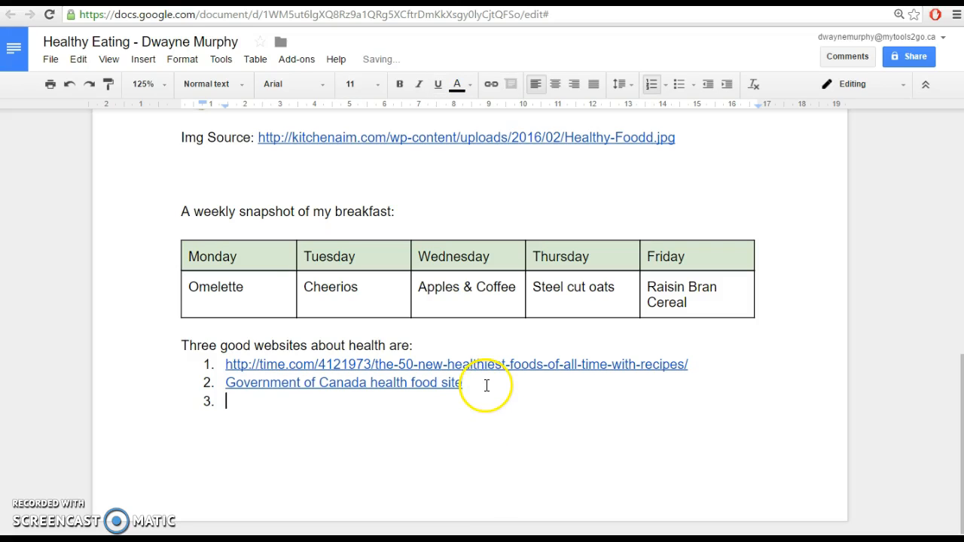
{"action": "type", "text": "Time M"}
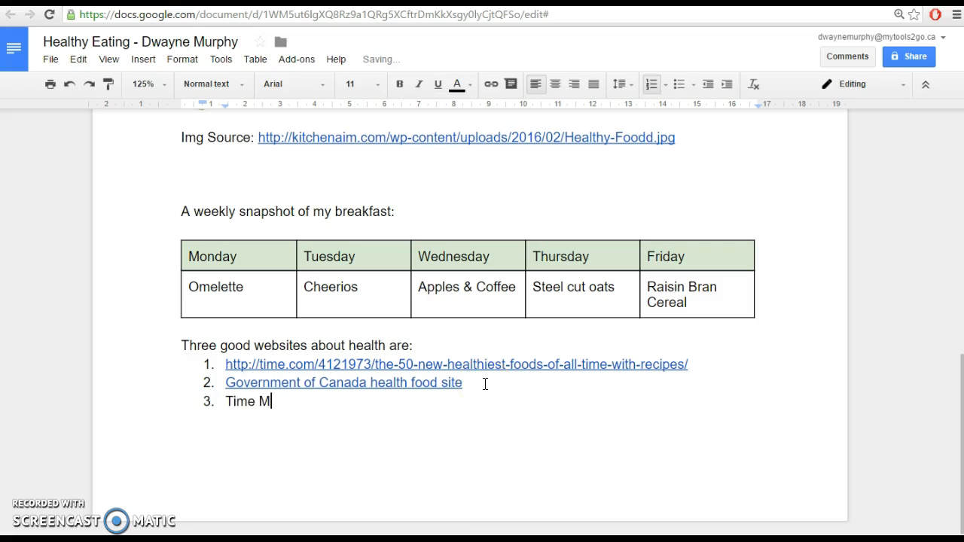
{"action": "key", "text": "BackSpace"}
{"action": "key", "text": "BackSpace"}
{"action": "key", "text": "BackSpace"}
{"action": "key", "text": "BackSpace"}
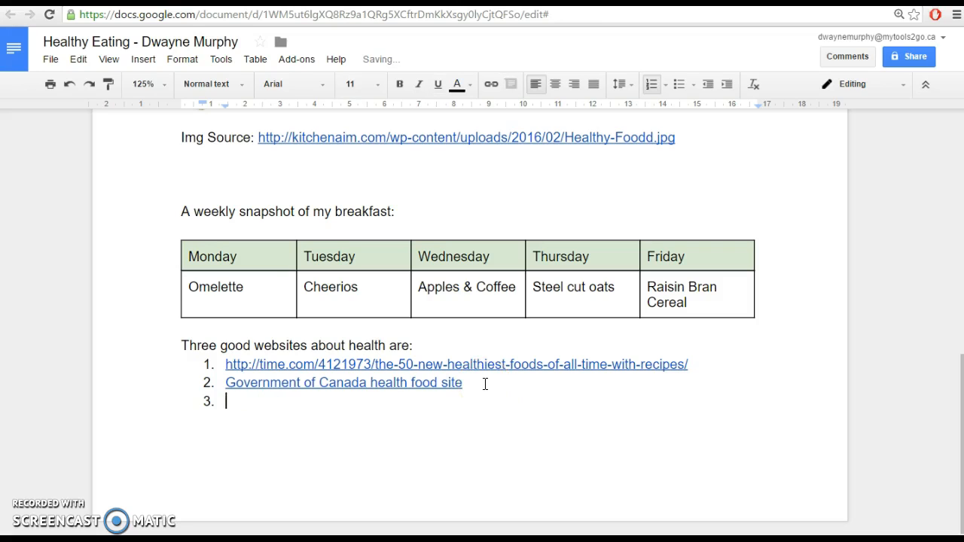
{"action": "type", "text": "Fitness Magazine Link"}
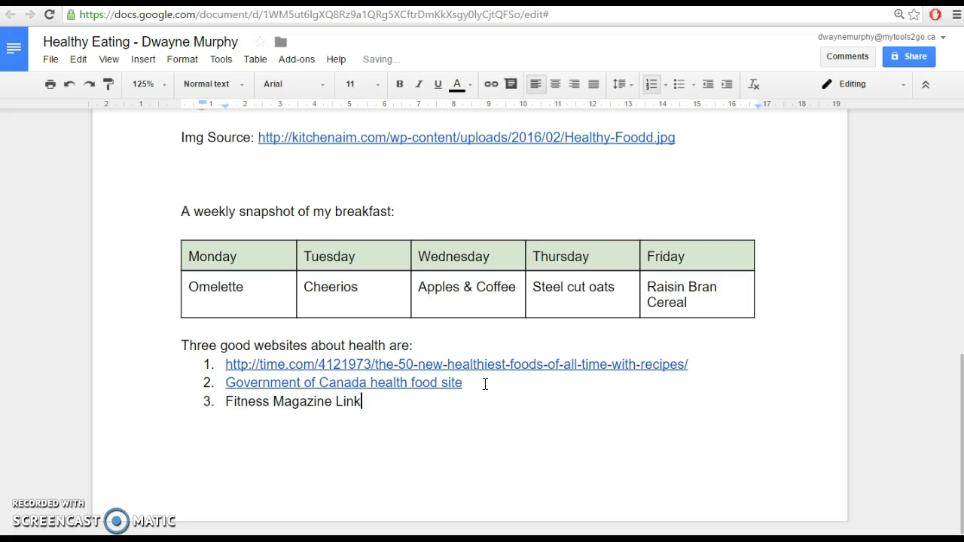
Copy the web address of the Fitness Magazine page "The 10 Healthiest Foods on the Planet" from the search results and return to the document
{"action": "left_click", "coordinate": [602, 2]}
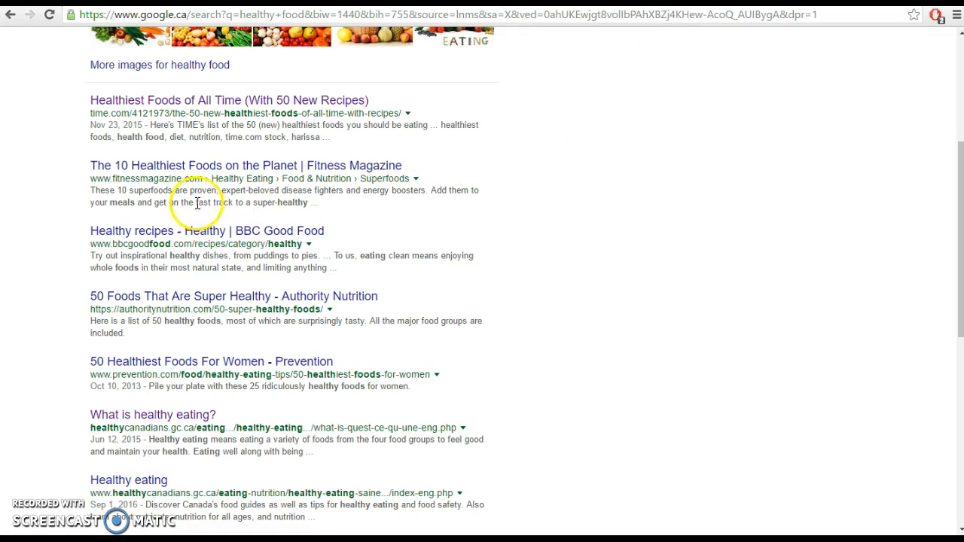
{"action": "left_click", "coordinate": [156, 168]}
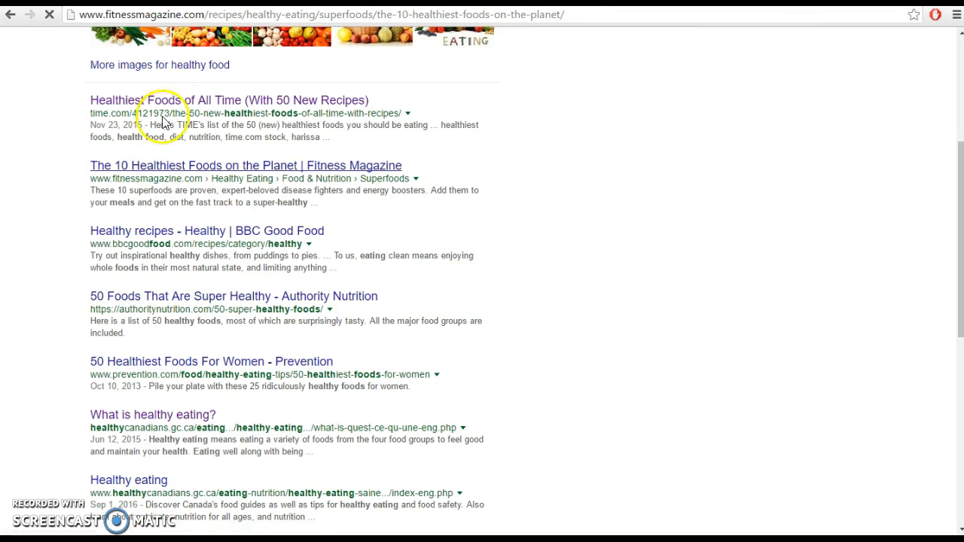
{"action": "left_click", "coordinate": [184, 14]}
{"action": "right_click", "coordinate": [184, 14]}
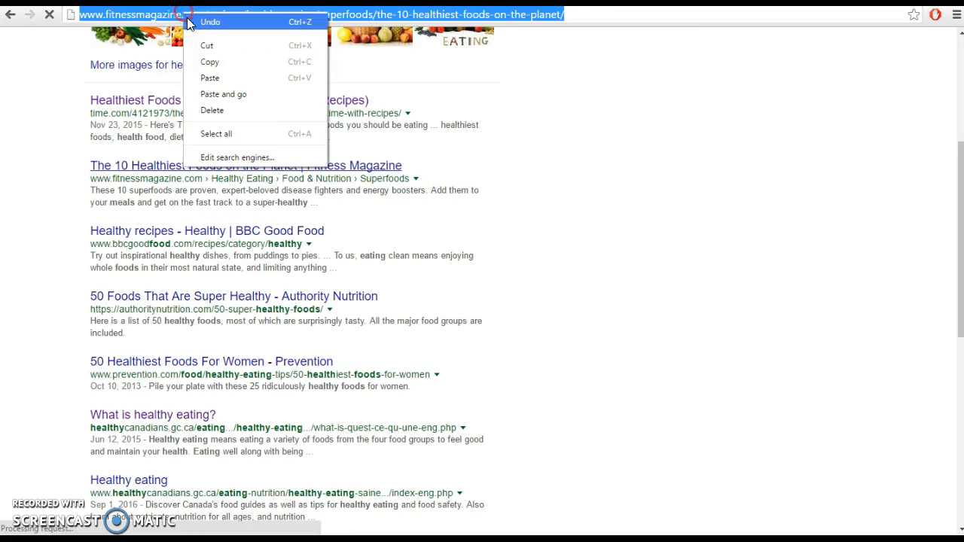
{"action": "left_click", "coordinate": [205, 62]}
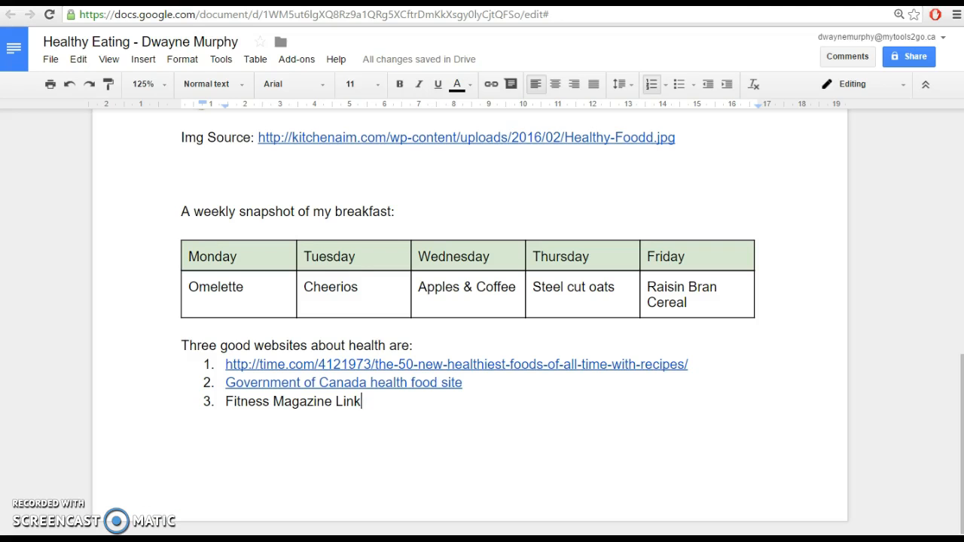
Link the text "Fitness Magazine Link" in the numbered list to the copied fitnessmagazine.com address
{"action": "left_click_drag", "start_coordinate": [362, 402], "coordinate": [230, 401]}
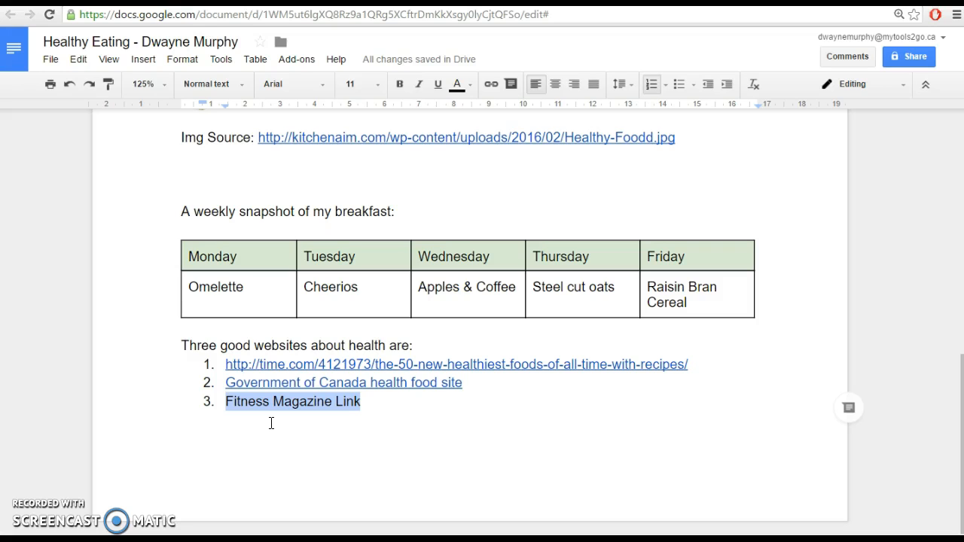
{"action": "key", "text": "ctrl+k"}
{"action": "left_click", "coordinate": [279, 485]}
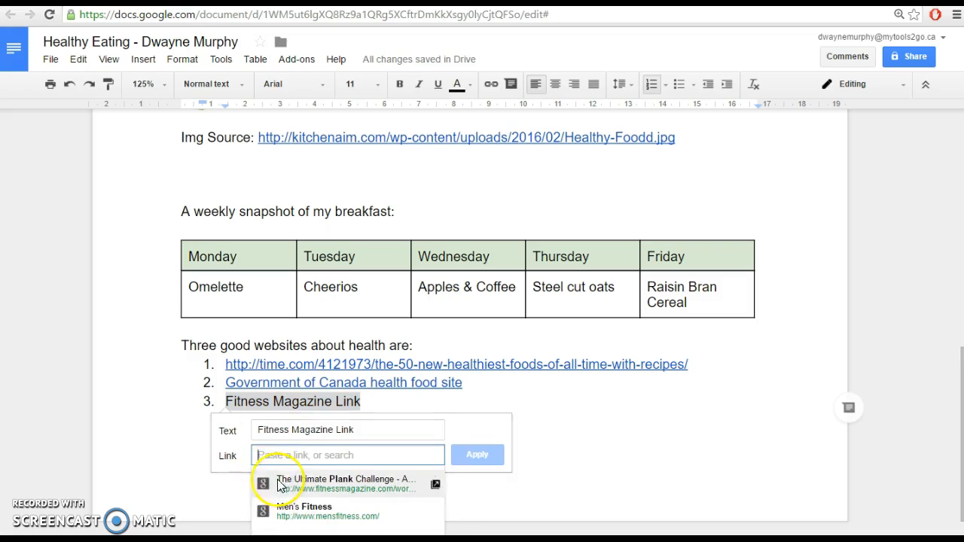
{"action": "key", "text": "ctrl+v"}
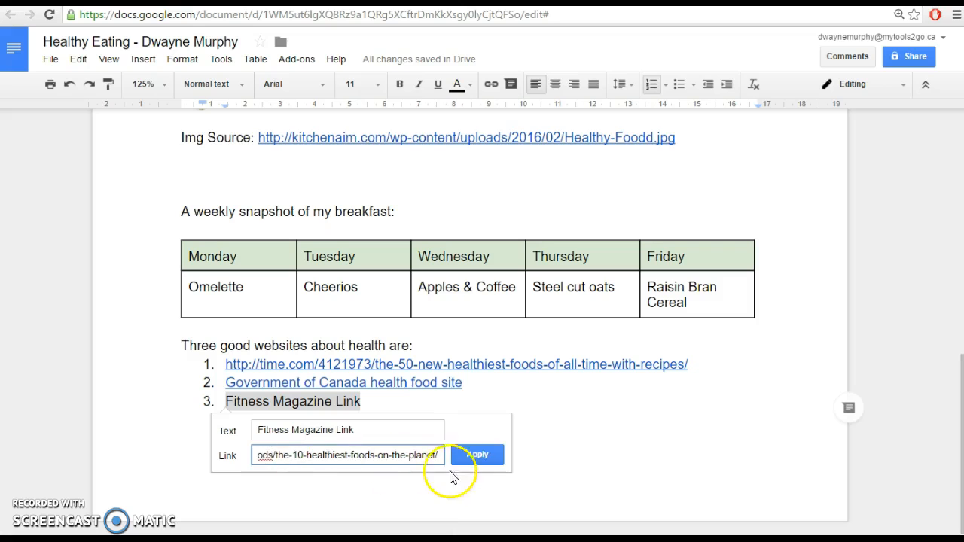
{"action": "left_click", "coordinate": [474, 455]}
{"action": "scroll", "coordinate": [446, 448], "scroll_direction": "up", "scroll_amount": 1}
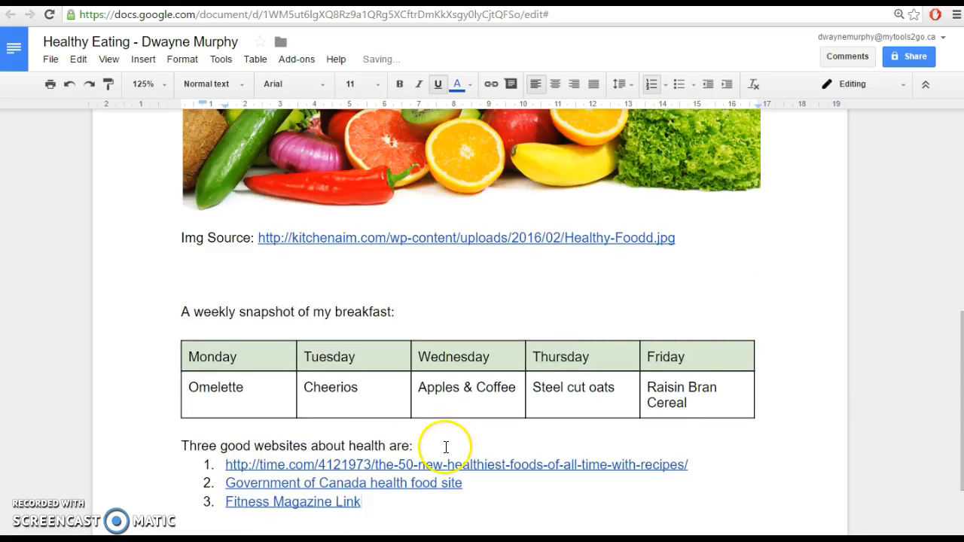